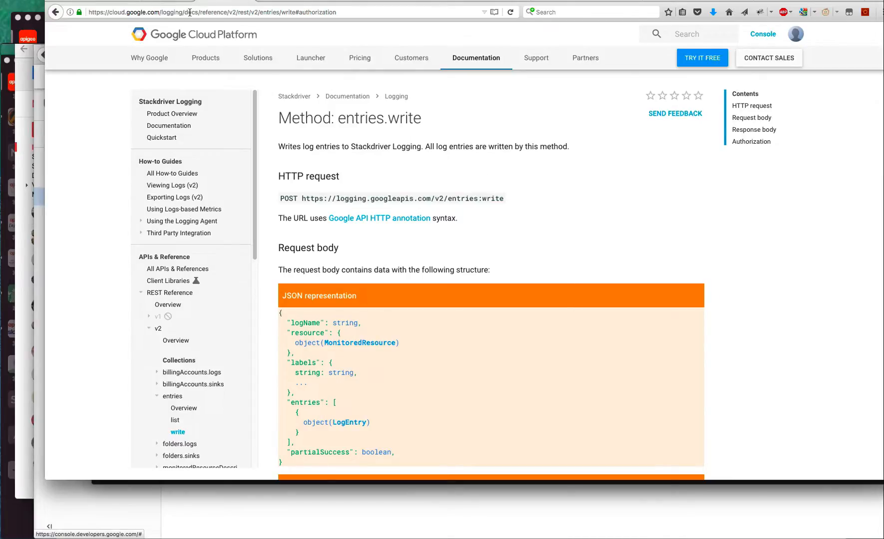
# Highlight the POST entries:write request line and the logging.write OAuth scope in the reference
pyautogui.click(338, 11)
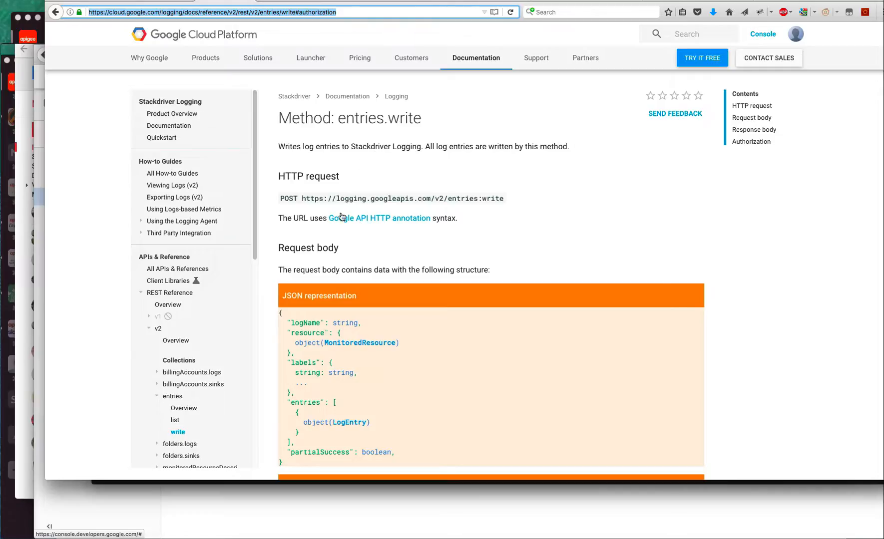
pyautogui.click(282, 198)
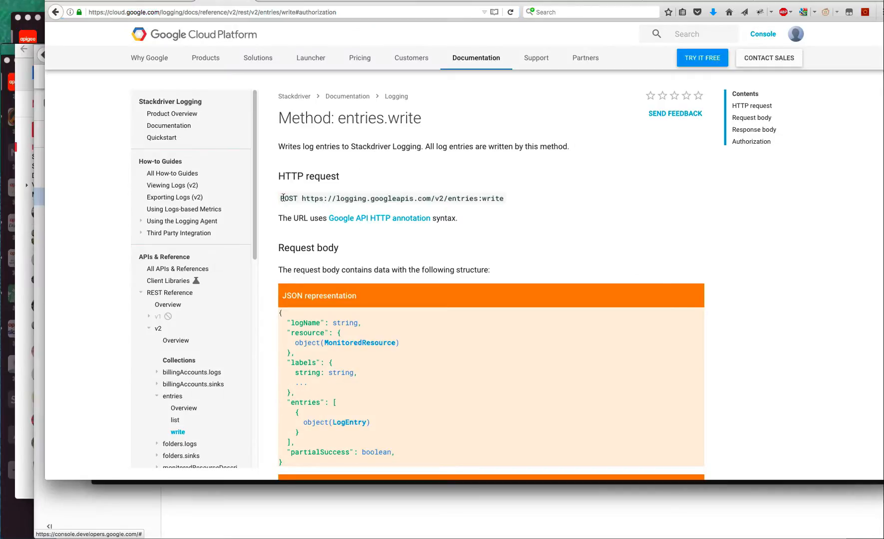
pyautogui.moveTo(280, 198); pyautogui.dragTo(525, 201)
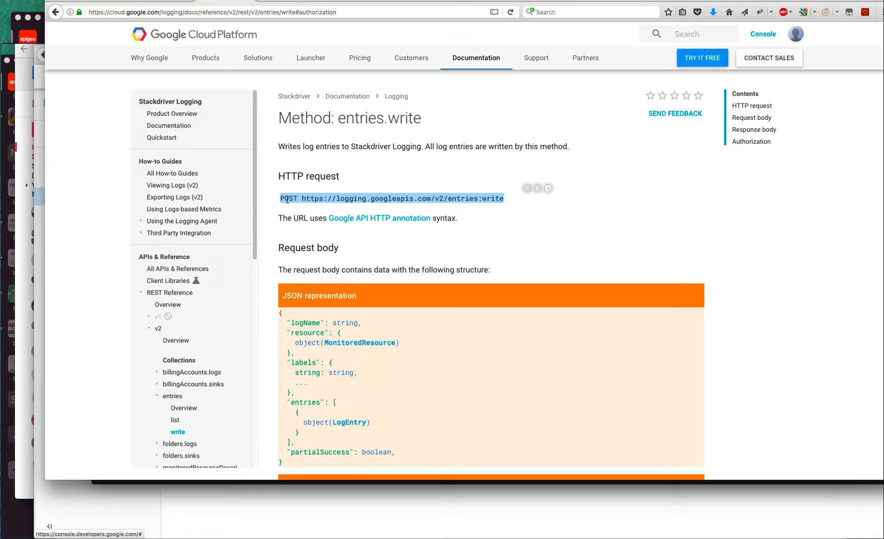
pyautogui.click(339, 198)
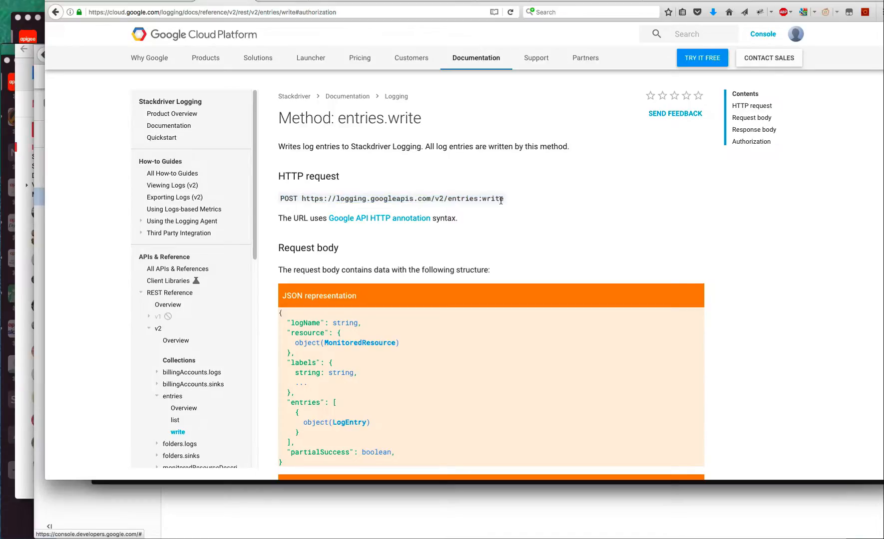
pyautogui.scroll(-3, 468, 252)
pyautogui.scroll(1, 415, 276)
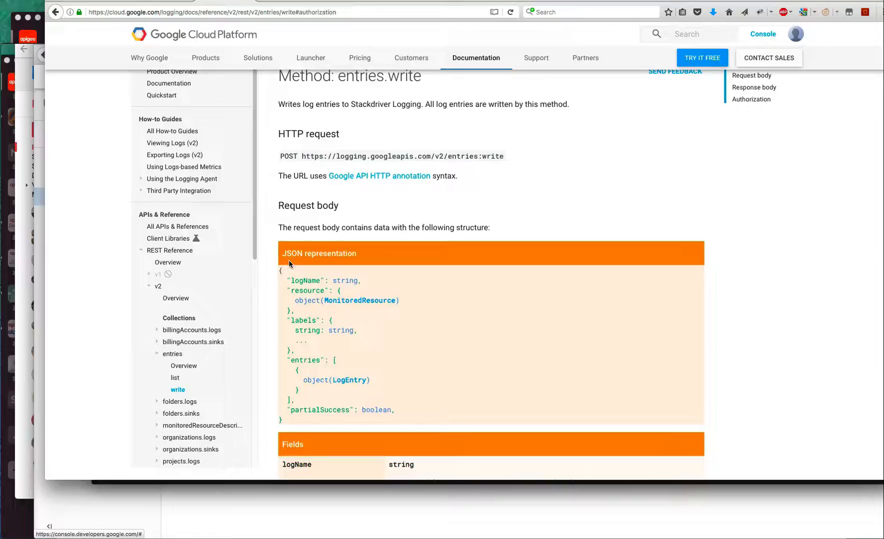
pyautogui.scroll(-3, 525, 203)
pyautogui.scroll(-3, 525, 203)
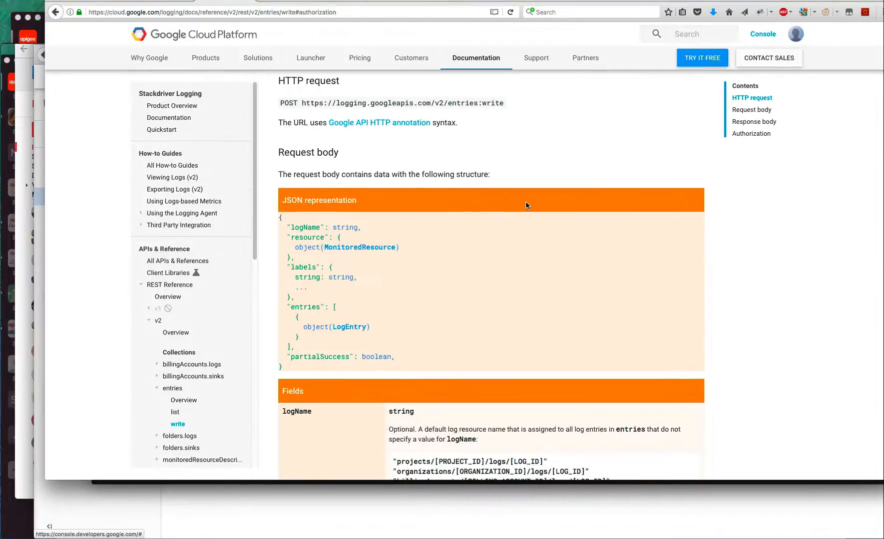
pyautogui.scroll(-4, 525, 201)
pyautogui.scroll(-5, 525, 205)
pyautogui.scroll(-3, 525, 205)
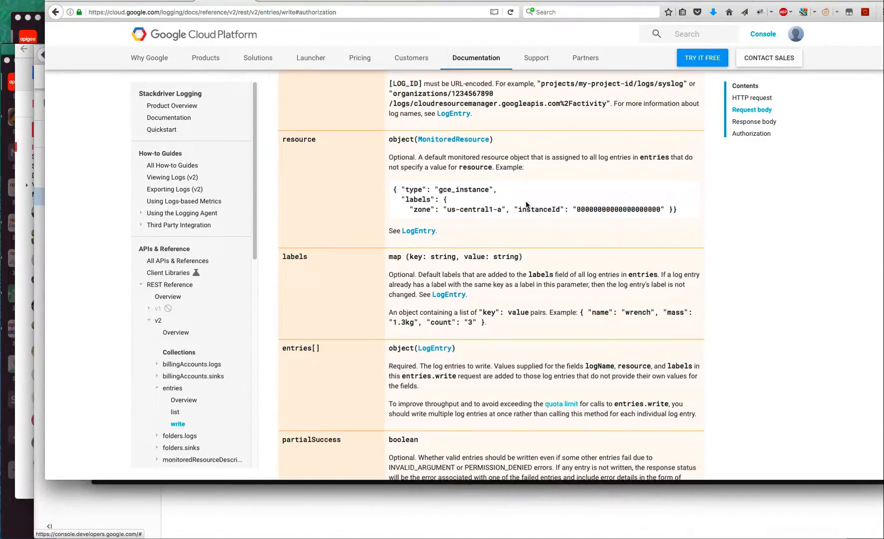
pyautogui.scroll(-2, 525, 204)
pyautogui.scroll(-3, 526, 204)
pyautogui.scroll(-2, 526, 204)
pyautogui.scroll(-1, 526, 204)
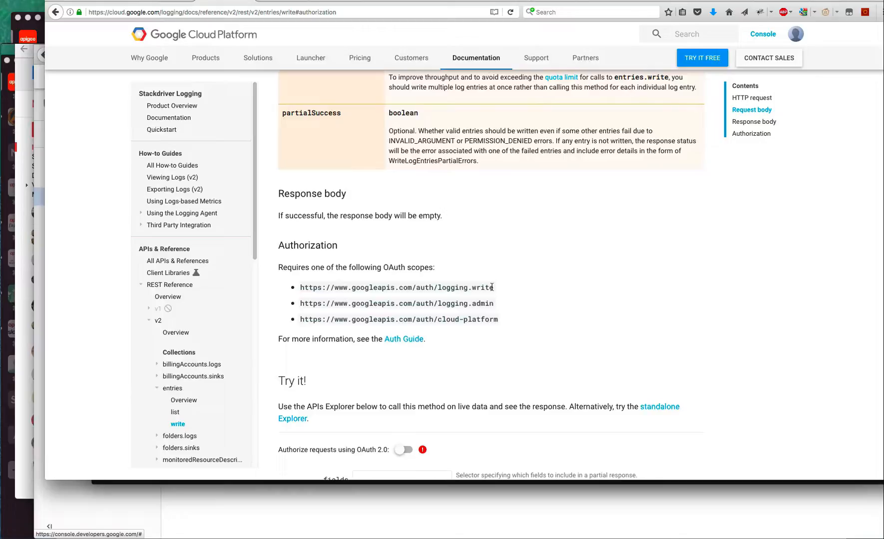
pyautogui.moveTo(493, 287); pyautogui.dragTo(437, 288)
pyautogui.scroll(10, 487, 259)
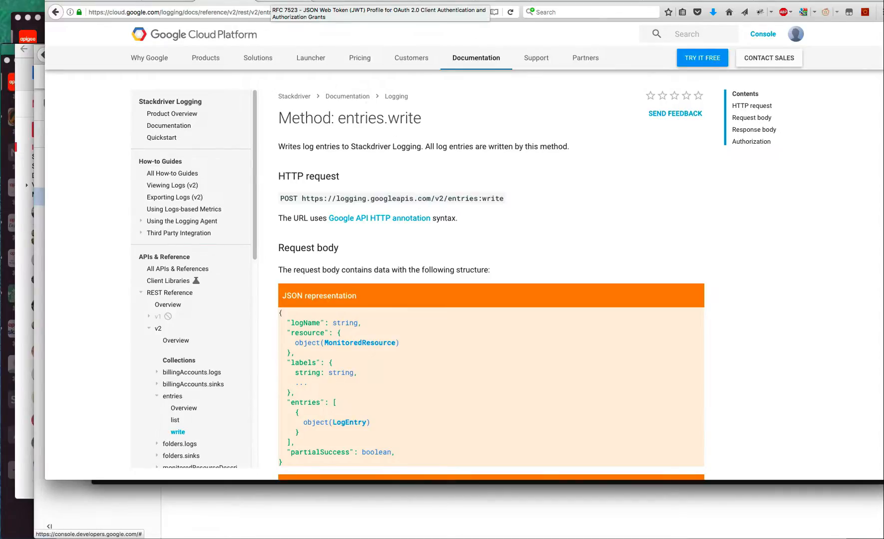
pyautogui.click(373, 6)
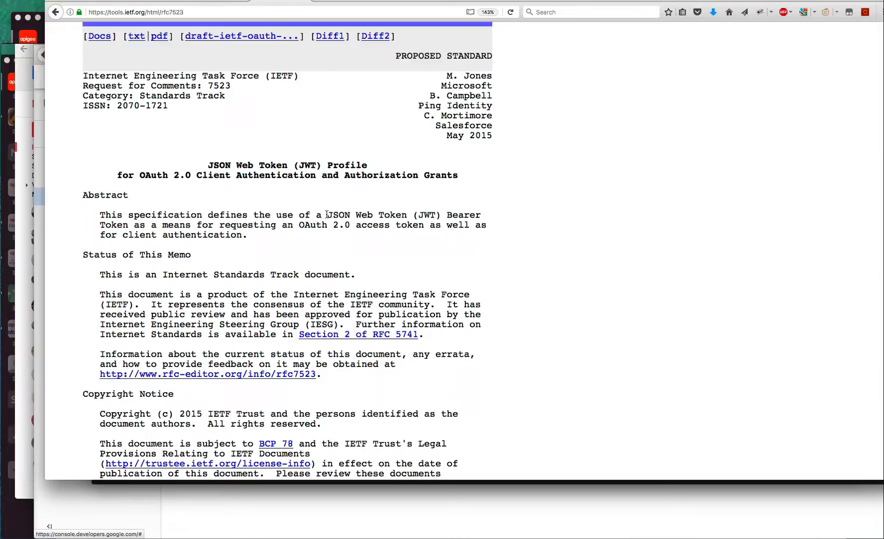
pyautogui.doubleClick(424, 215)
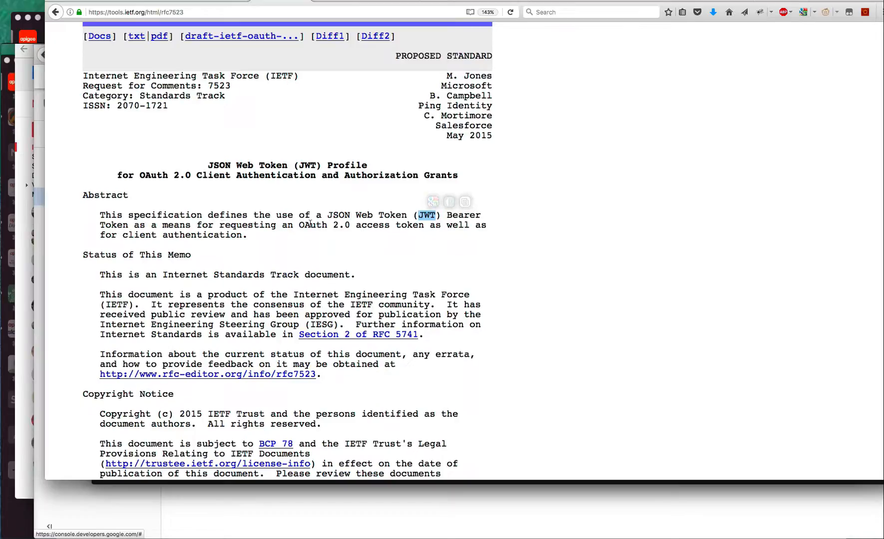
pyautogui.moveTo(299, 225); pyautogui.dragTo(423, 226)
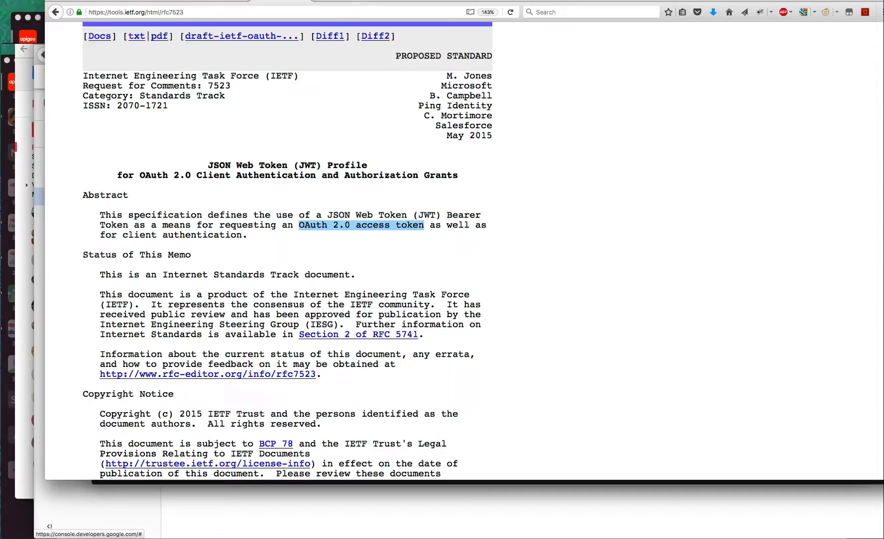
# Switch to the Edge-Stackdriver-Example repo and highlight the issuer, 300-second expiry and private-key signing requirements
pyautogui.hotkey('ctrl', 'Tab')
pyautogui.scroll(8, 404, 206)
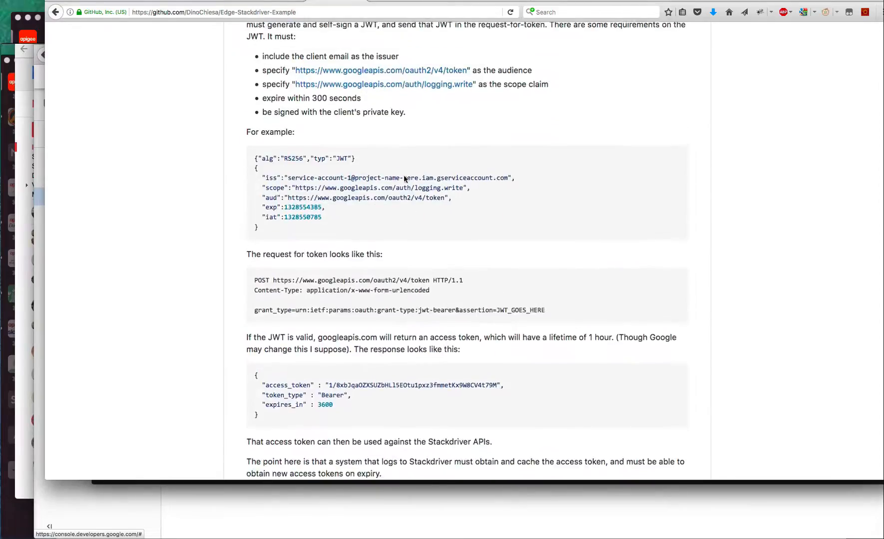
pyautogui.scroll(6, 403, 176)
pyautogui.scroll(3, 403, 176)
pyautogui.scroll(1, 403, 178)
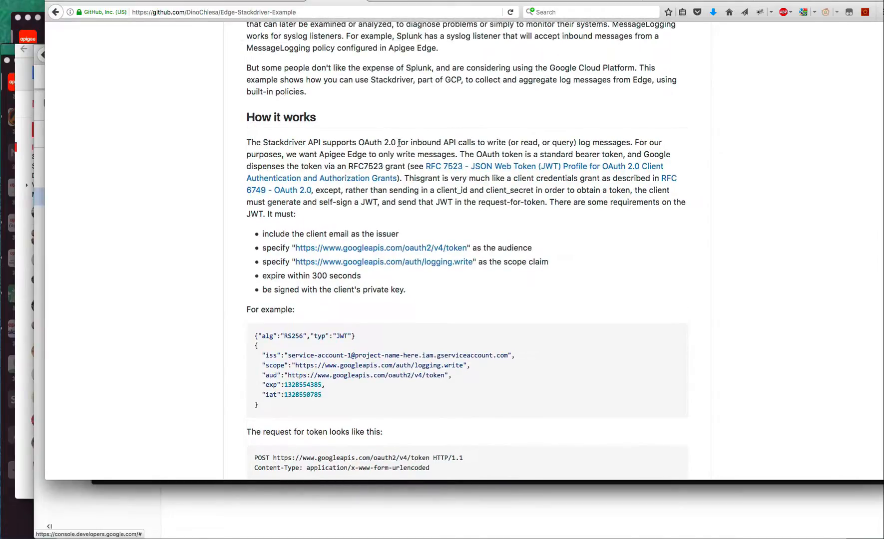
pyautogui.click(312, 12)
pyautogui.moveTo(297, 11); pyautogui.dragTo(108, 12)
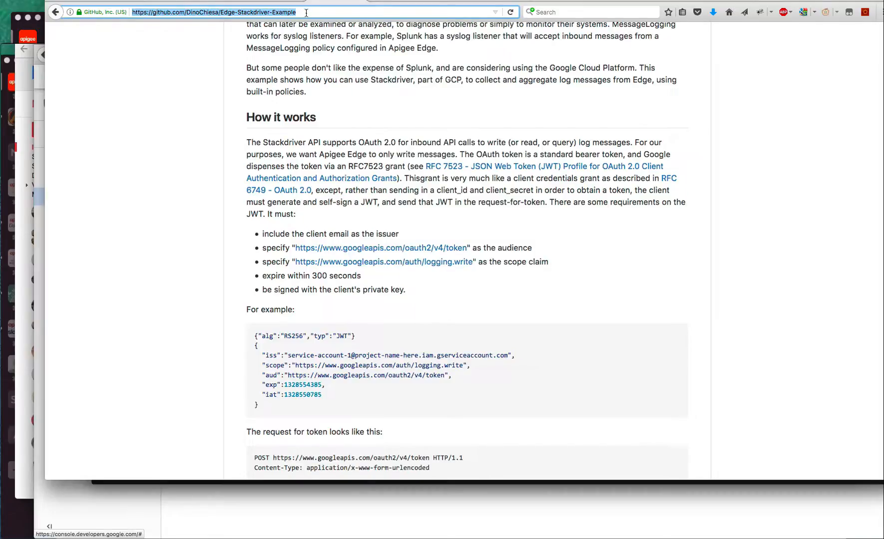
pyautogui.click(404, 105)
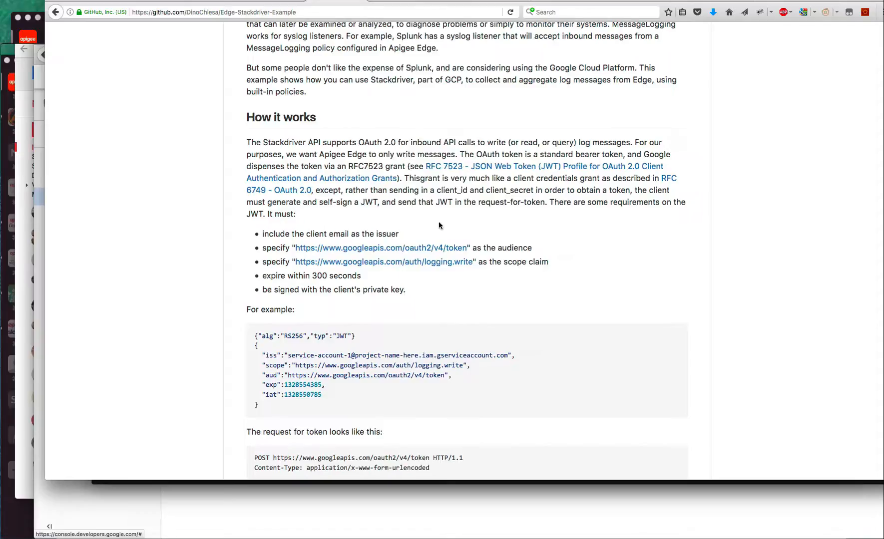
pyautogui.scroll(-2, 544, 241)
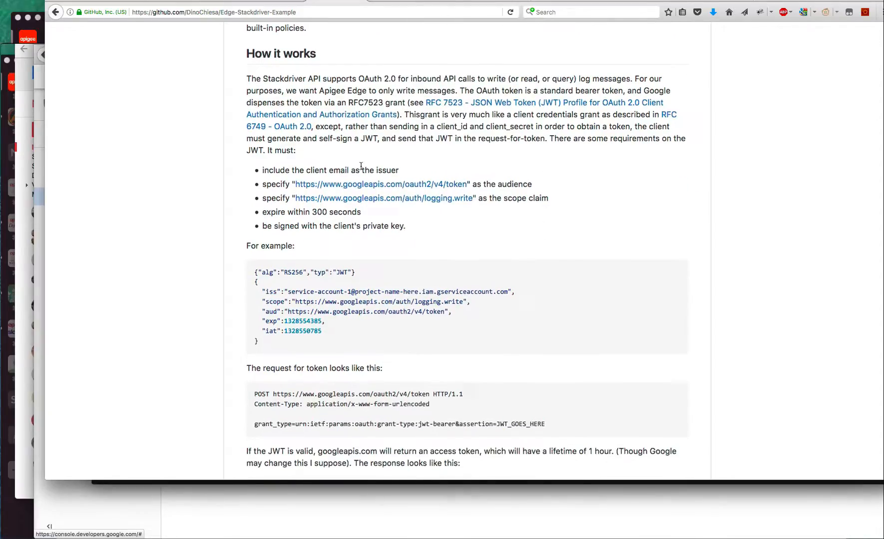
pyautogui.moveTo(309, 170); pyautogui.dragTo(399, 172)
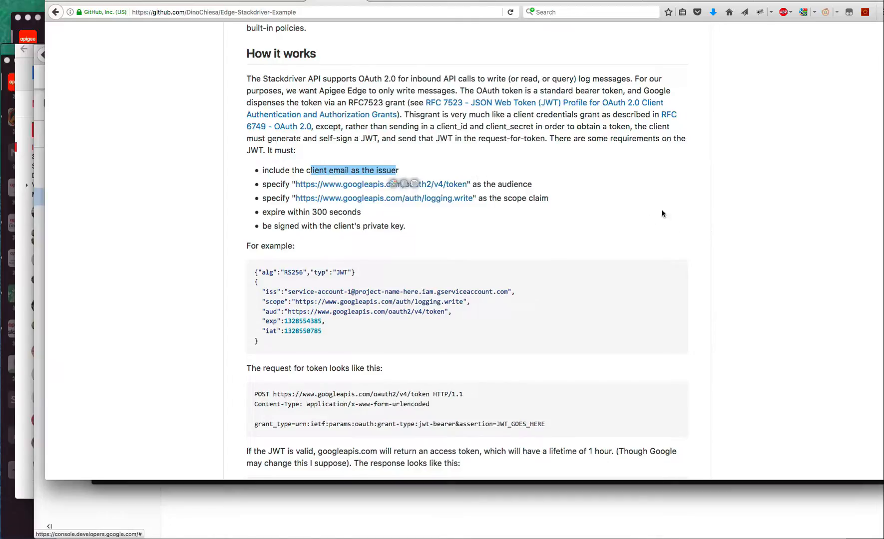
pyautogui.click(637, 186)
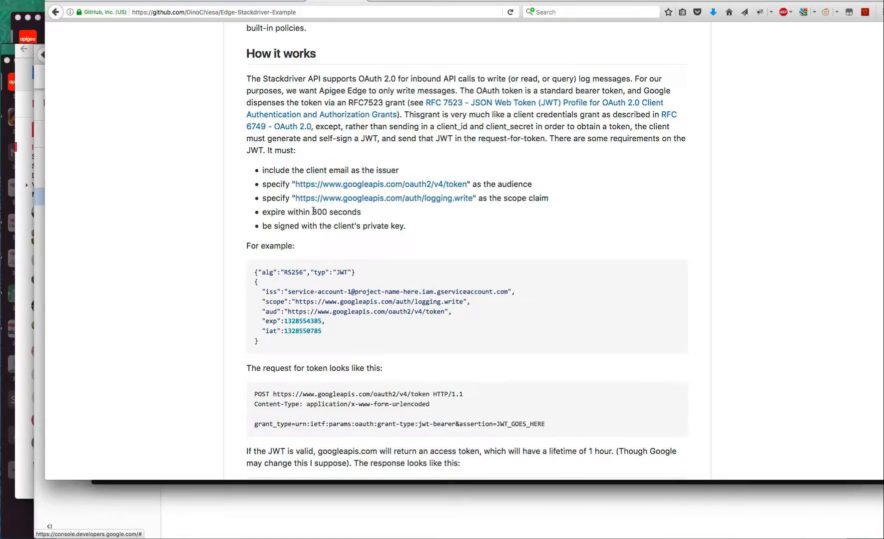
pyautogui.moveTo(312, 212); pyautogui.dragTo(361, 212)
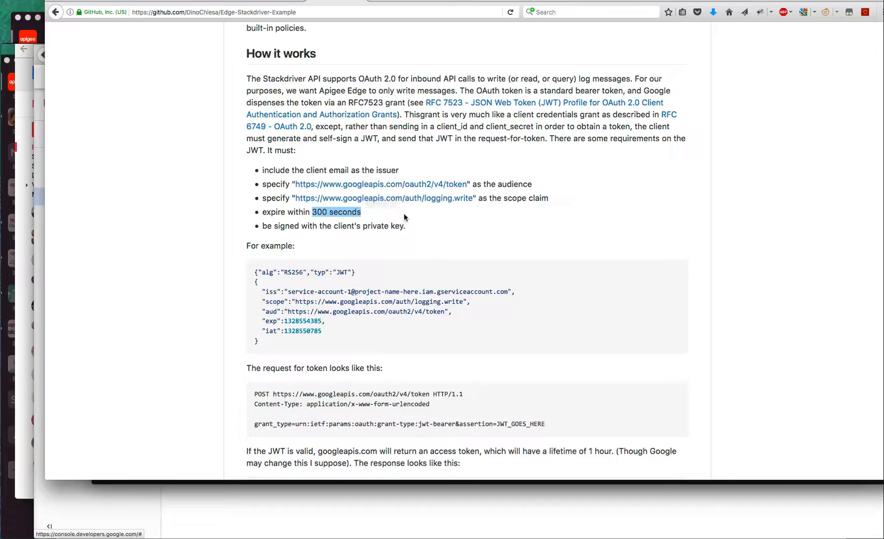
pyautogui.moveTo(306, 227); pyautogui.dragTo(400, 229)
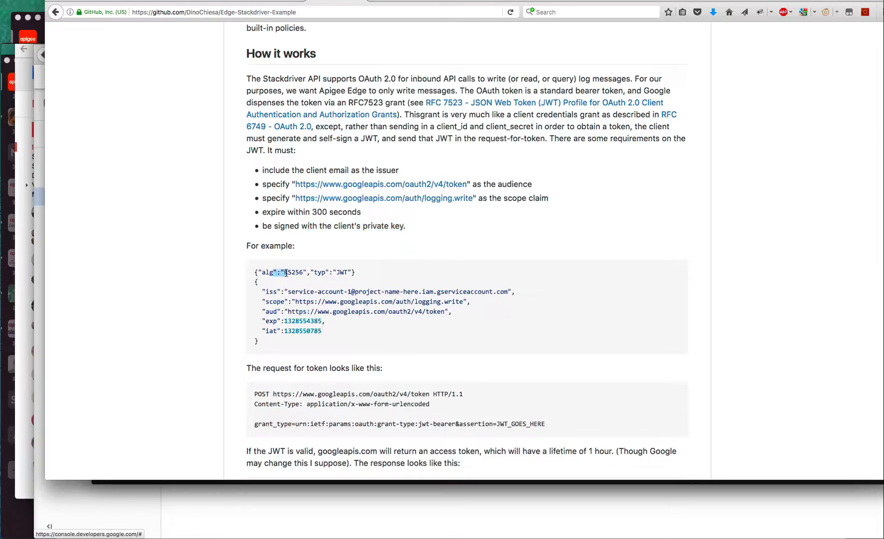
# Highlight the alg claim, the RS256 value and the iat line in the JWT example
pyautogui.moveTo(270, 273); pyautogui.dragTo(359, 273)
pyautogui.click(498, 266)
pyautogui.doubleClick(292, 272)
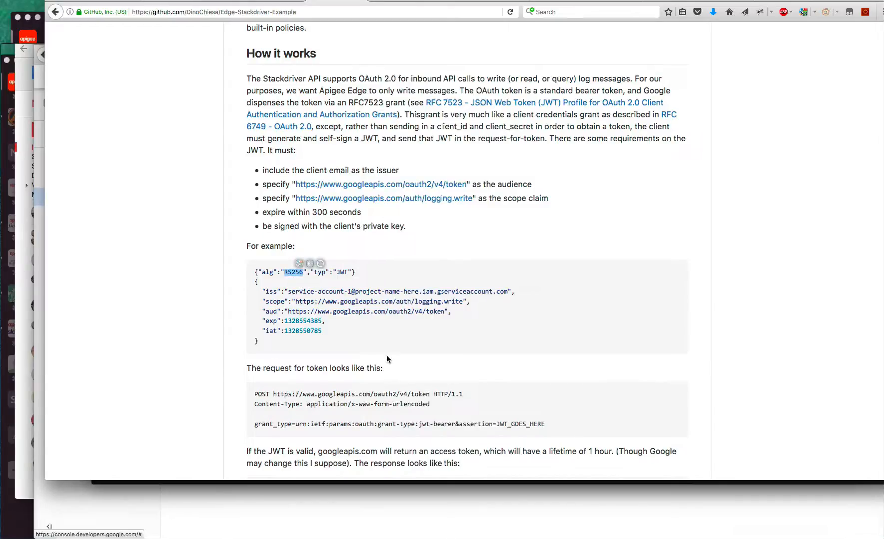
pyautogui.tripleClick(321, 331)
pyautogui.click(424, 329)
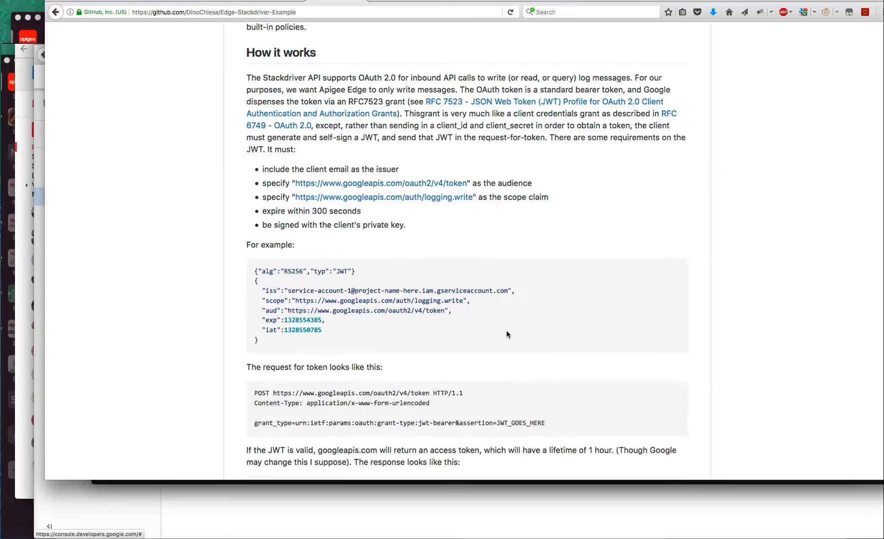
pyautogui.scroll(-3, 503, 331)
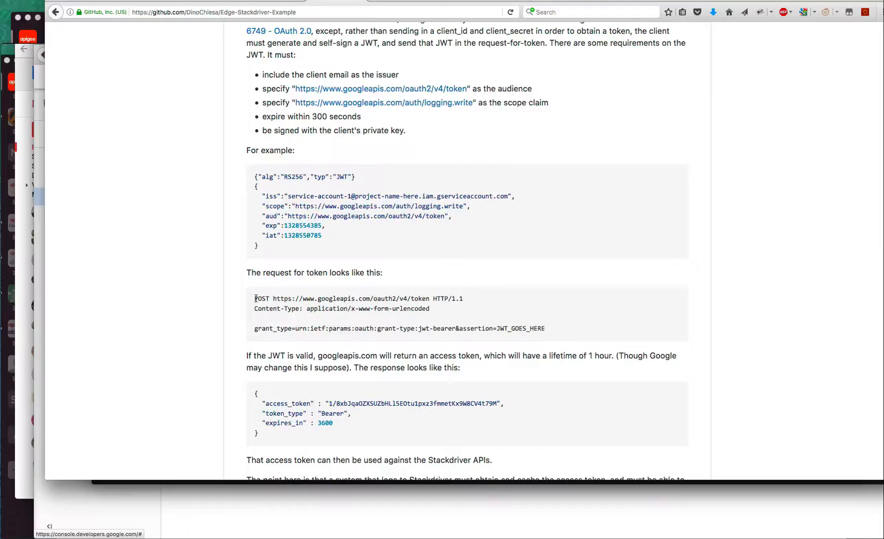
# Highlight the JWT_GOES_HERE placeholder, the sample access token response and the entries:write logging URL
pyautogui.moveTo(545, 329); pyautogui.dragTo(497, 329)
pyautogui.moveTo(357, 434); pyautogui.dragTo(262, 401)
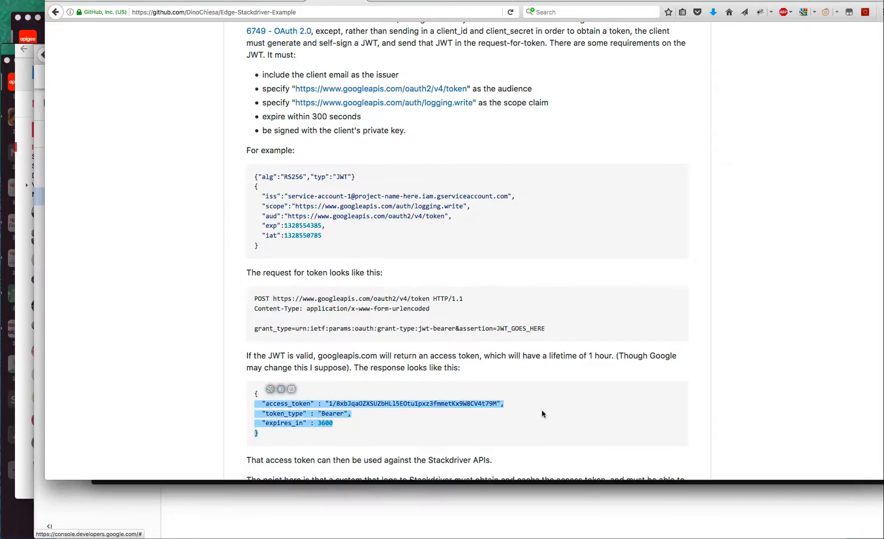
pyautogui.scroll(-1, 541, 411)
pyautogui.scroll(-4, 541, 410)
pyautogui.scroll(-4, 541, 411)
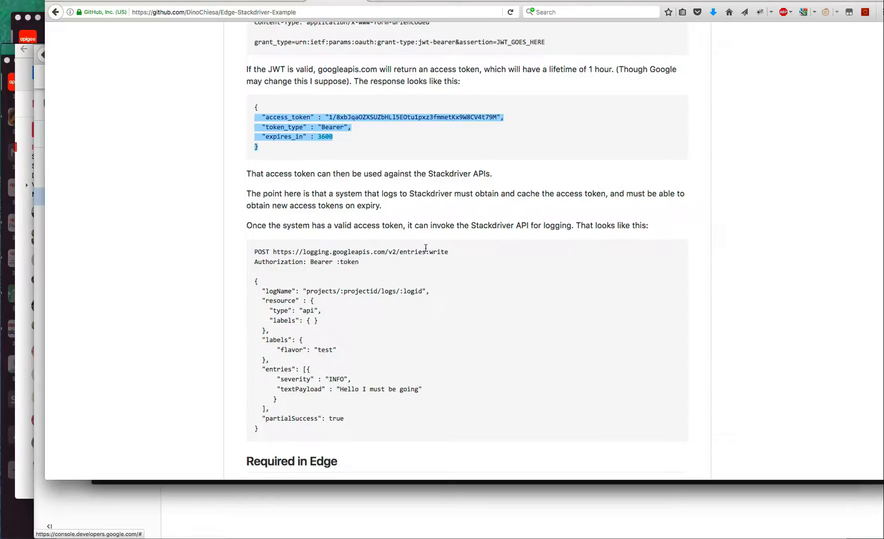
pyautogui.moveTo(456, 252); pyautogui.dragTo(406, 252)
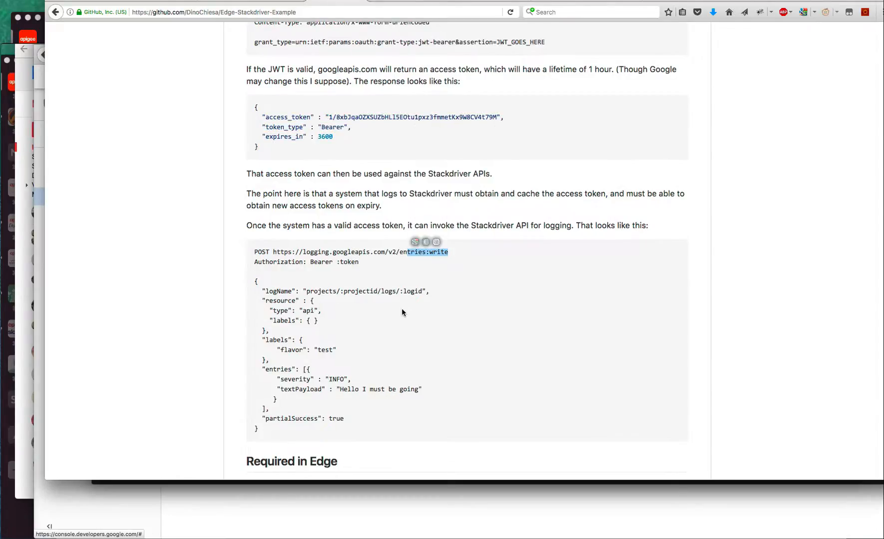
pyautogui.scroll(-1, 403, 313)
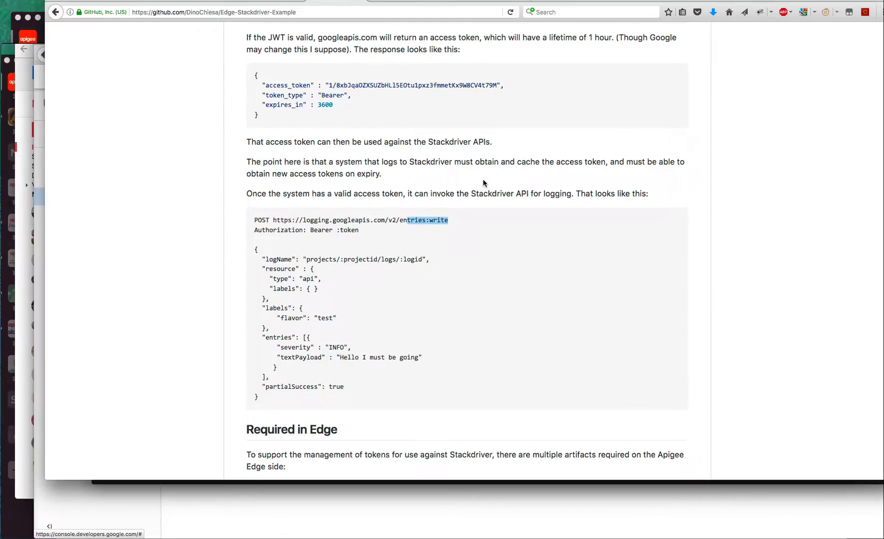
pyautogui.scroll(15, 491, 185)
pyautogui.scroll(10, 492, 185)
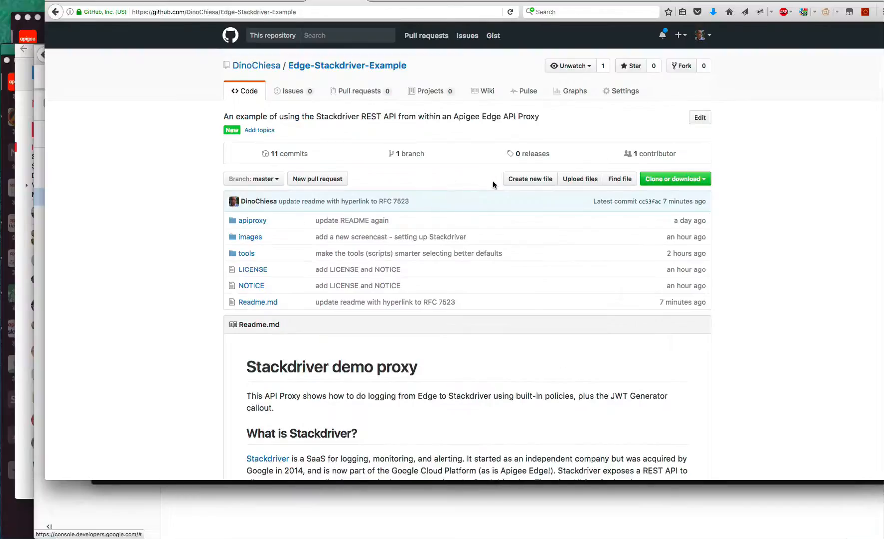
pyautogui.scroll(-3, 492, 185)
pyautogui.scroll(-10, 493, 184)
pyautogui.scroll(-5, 493, 184)
pyautogui.scroll(-5, 492, 184)
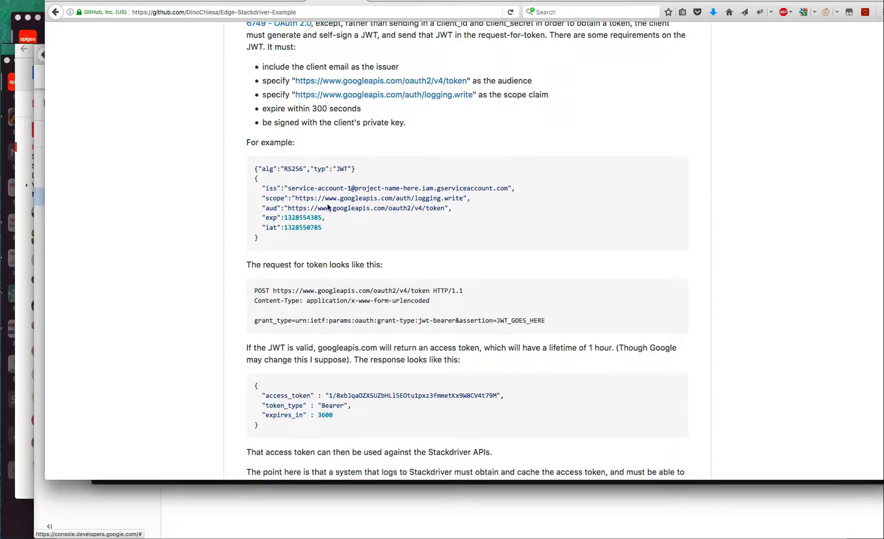
pyautogui.moveTo(254, 169); pyautogui.dragTo(324, 226)
pyautogui.scroll(-3, 409, 325)
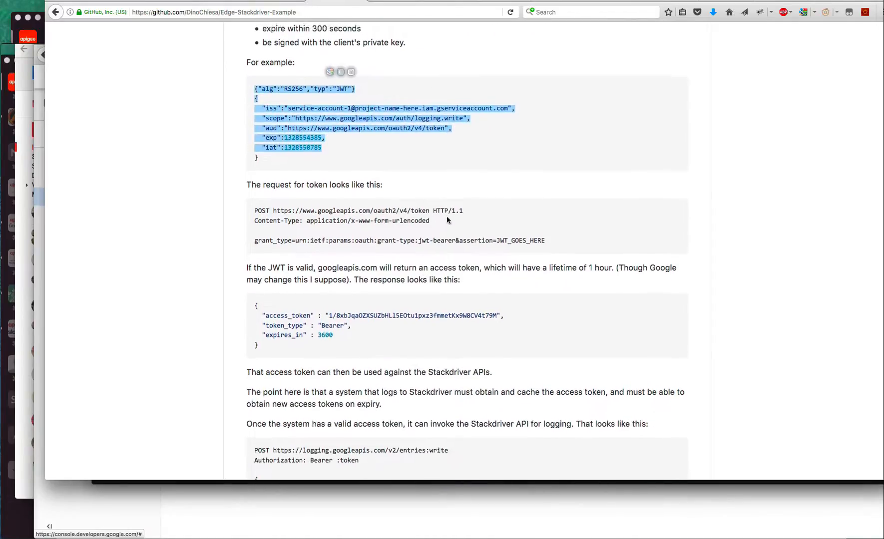
pyautogui.moveTo(426, 210); pyautogui.dragTo(382, 210)
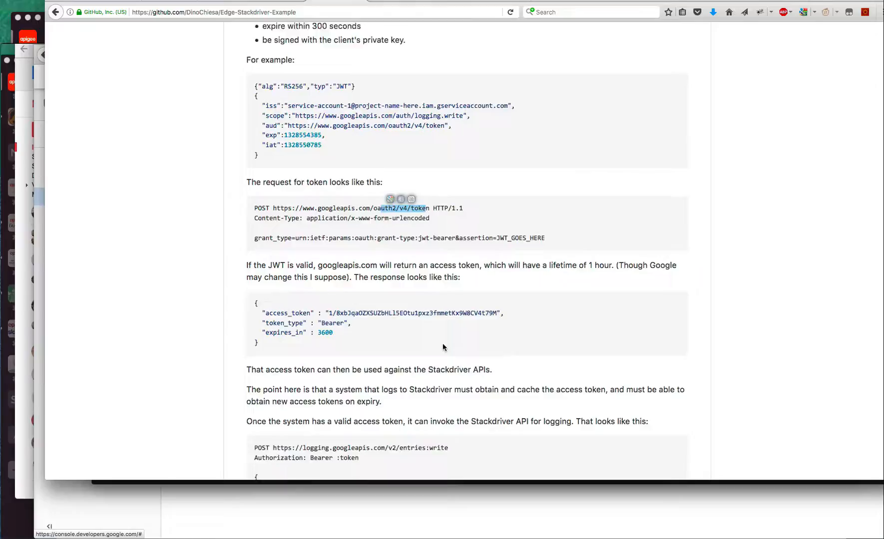
pyautogui.scroll(-8, 442, 342)
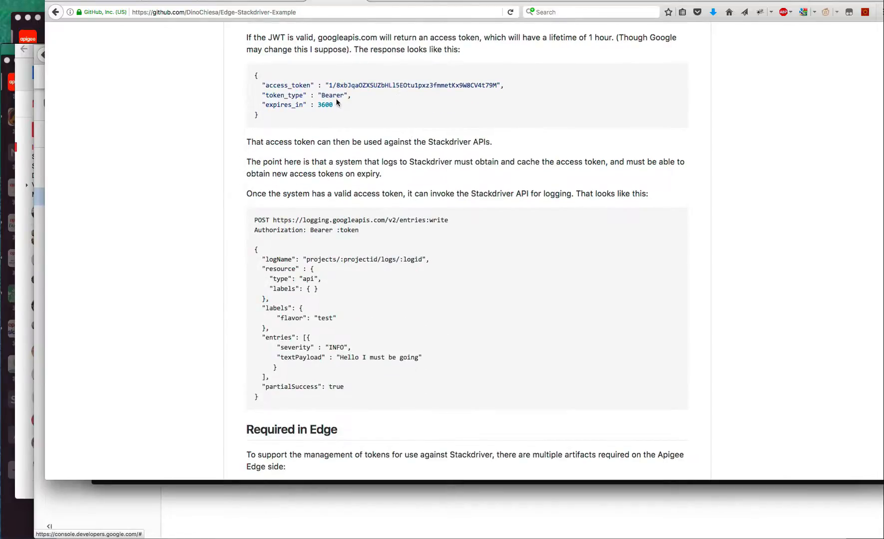
pyautogui.scroll(-3, 374, 299)
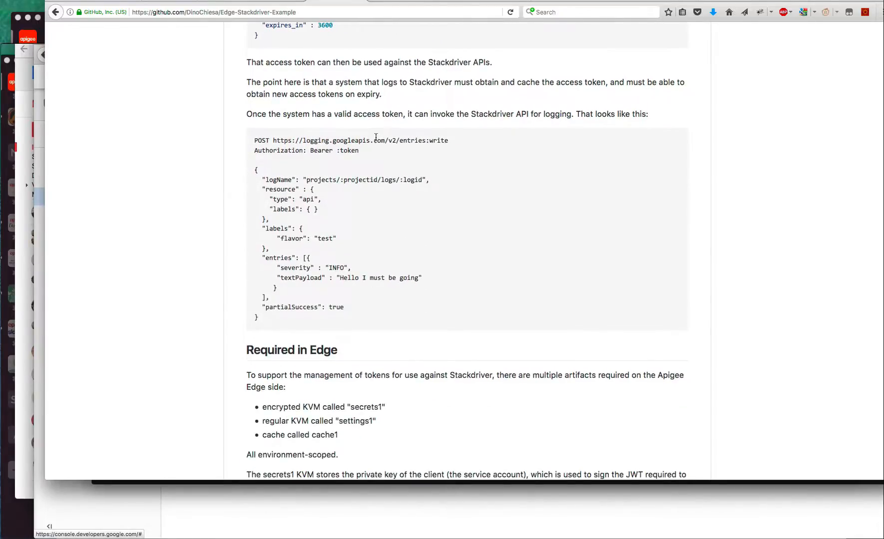
pyautogui.moveTo(375, 141); pyautogui.dragTo(379, 159)
pyautogui.scroll(-5, 383, 253)
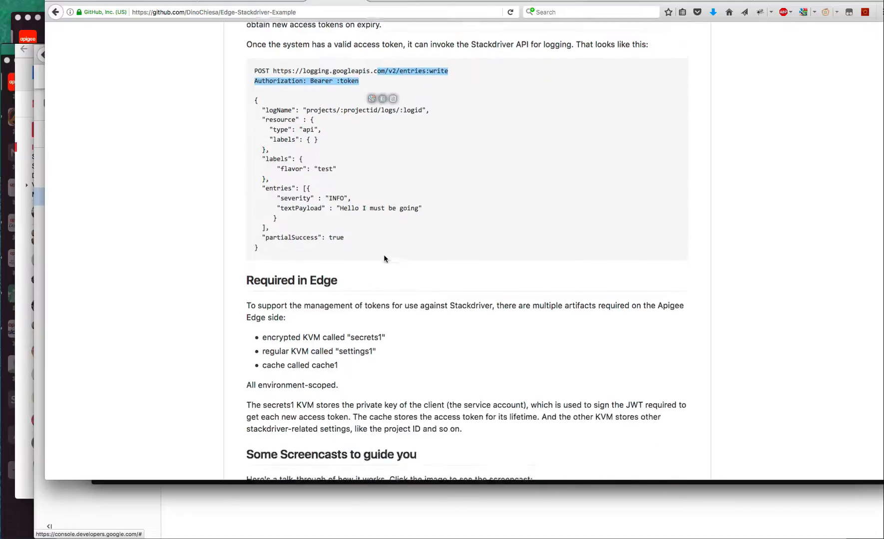
pyautogui.scroll(-1, 384, 252)
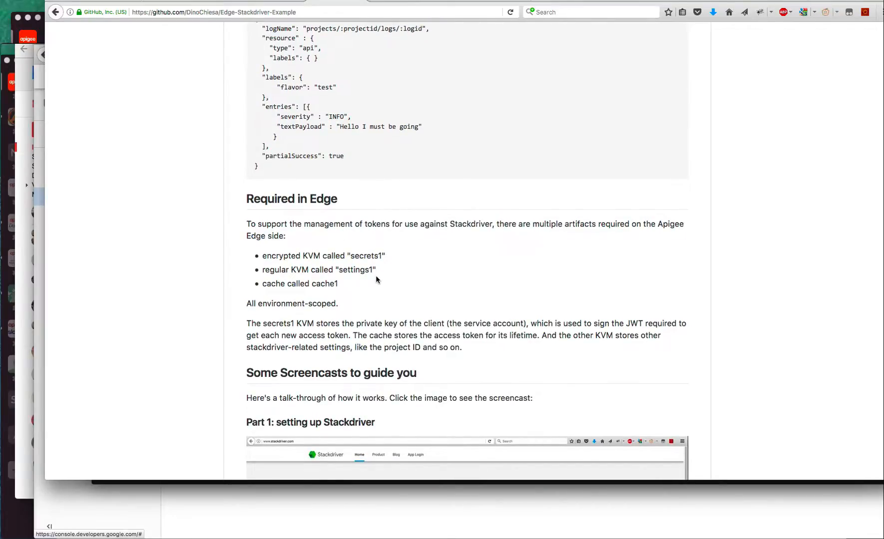
# Switch to default.xml in the editor and step through the PostFlow comment to the KVM settings and cache-get steps
pyautogui.press('super+Tab')
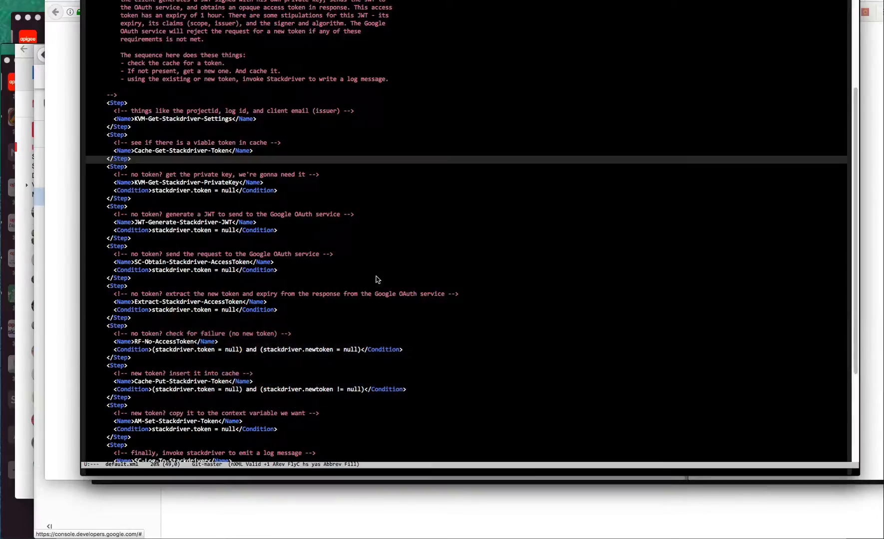
pyautogui.hotkey('alt', 'v')
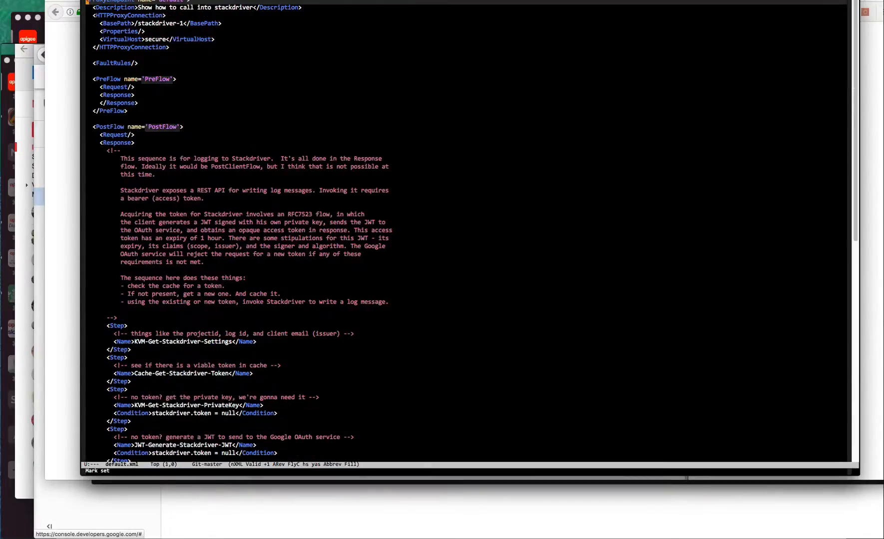
pyautogui.press('Down')
pyautogui.press('Down')
pyautogui.press('Down')
pyautogui.press('Down')
pyautogui.press('Down')
pyautogui.press('Down')
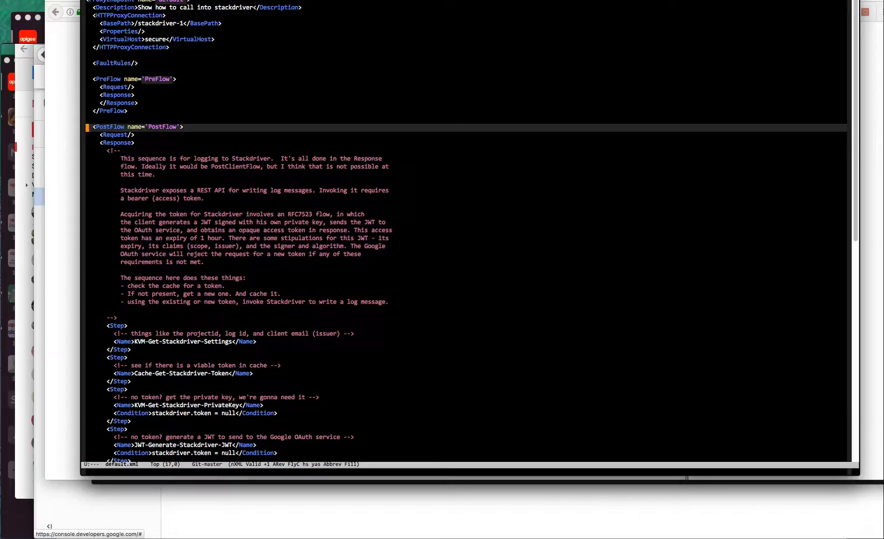
pyautogui.press('Down')
pyautogui.press('Down')
pyautogui.press('Down')
pyautogui.press('Down')
pyautogui.press('Down')
pyautogui.press('Down')
pyautogui.press('Down')
pyautogui.press('Down')
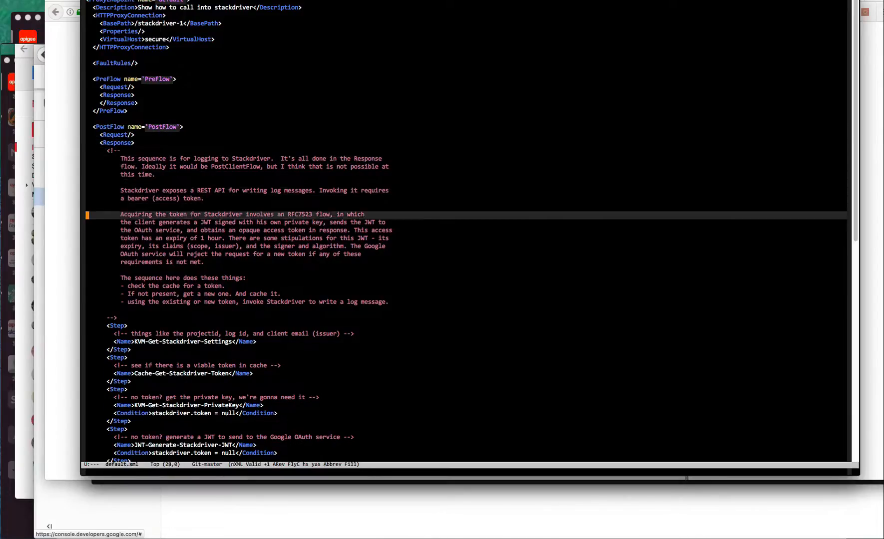
pyautogui.press('Down')
pyautogui.press('Down')
pyautogui.press('Down')
pyautogui.press('Down')
pyautogui.press('Down')
pyautogui.press('Down')
pyautogui.press('Down')
pyautogui.press('Down')
pyautogui.press('Down')
pyautogui.press('Down')
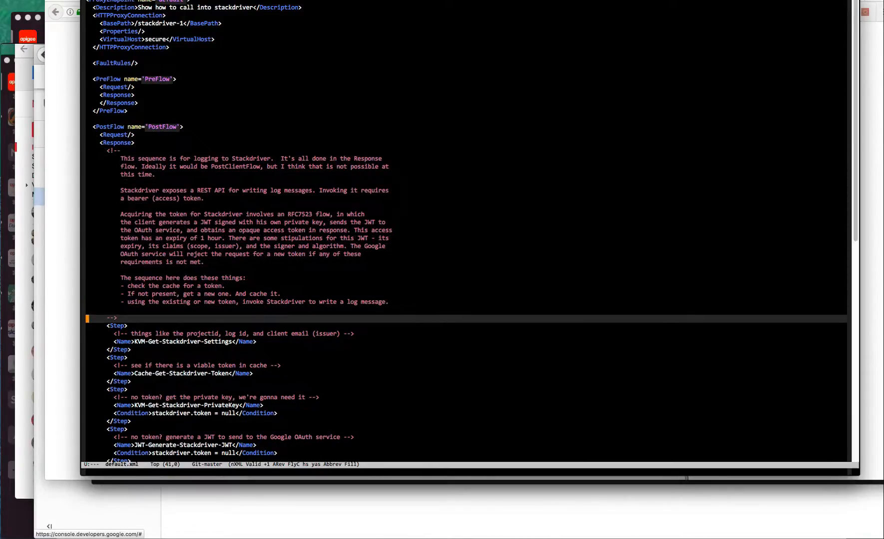
pyautogui.press('Down')
pyautogui.press('Down')
pyautogui.press('Down')
pyautogui.press('Down')
pyautogui.press('Down')
pyautogui.press('Down')
pyautogui.press('Down')
pyautogui.press('Down')
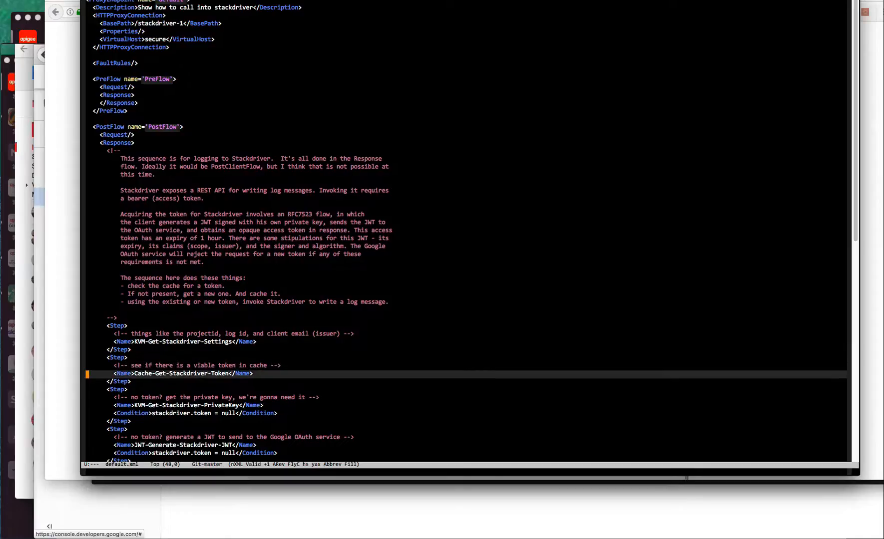
pyautogui.press('Down')
pyautogui.press('Down')
pyautogui.press('Down')
pyautogui.press('Down')
pyautogui.press('Down')
pyautogui.press('Down')
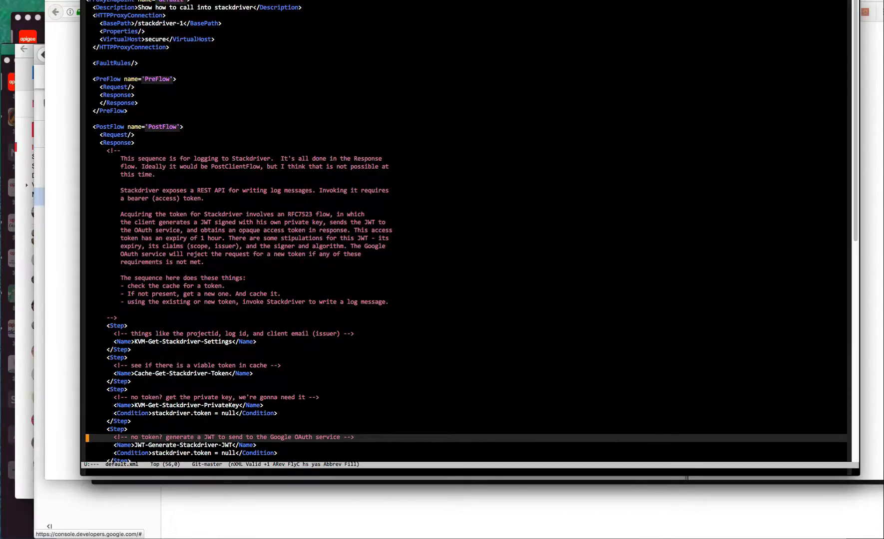
pyautogui.press('Down')
pyautogui.press('Down')
pyautogui.press('Down')
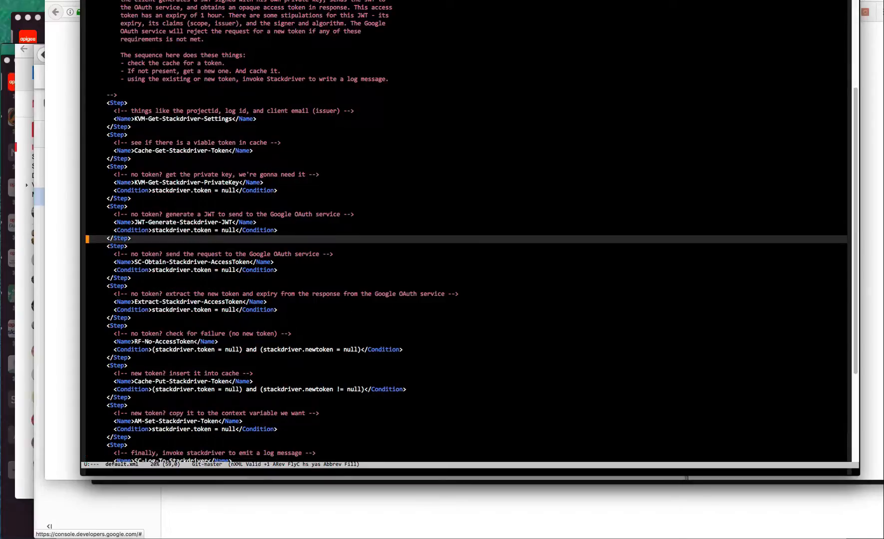
pyautogui.press('Up')
pyautogui.press('Up')
pyautogui.press('Up')
pyautogui.press('Up')
pyautogui.press('Up')
pyautogui.press('Up')
pyautogui.press('Up')
pyautogui.press('Up')
pyautogui.press('Up')
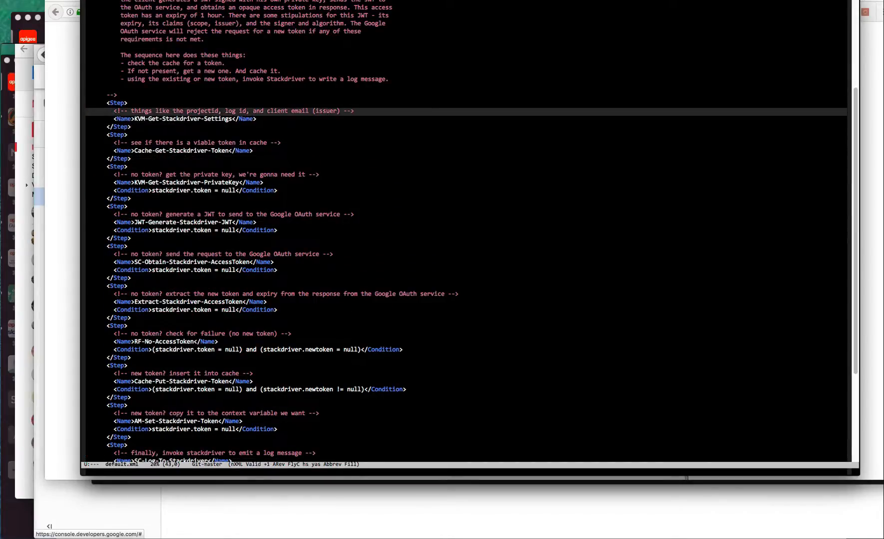
pyautogui.press('Down')
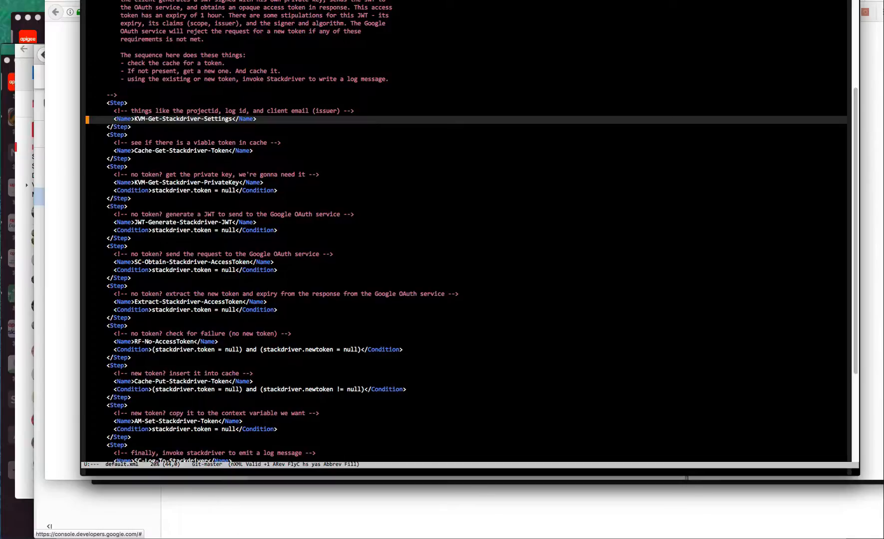
pyautogui.press('Down')
pyautogui.press('Down')
pyautogui.press('Down')
pyautogui.press('Down')
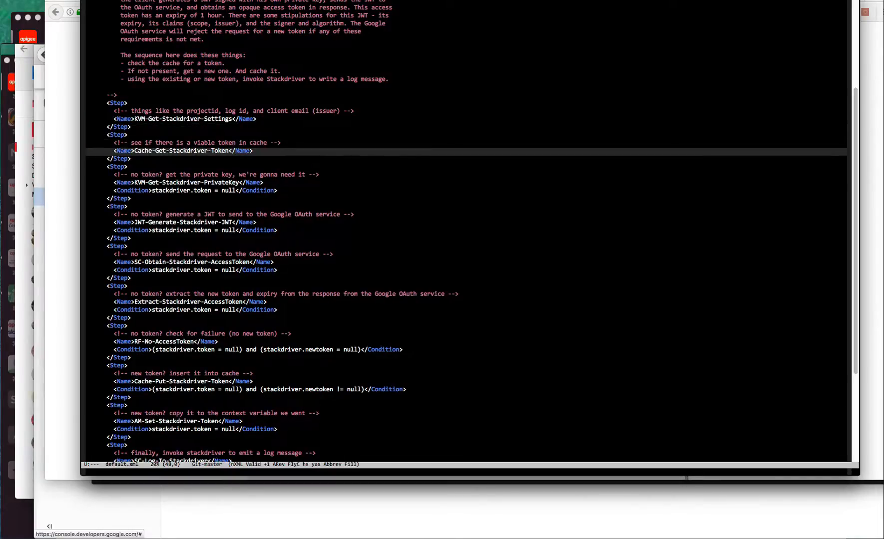
# Enlarge the text and move through the KVM-Get-Stackdriver-PrivateKey step to JWT-Generate-Stackdriver-JWT
pyautogui.hotkey('ctrl', '+')
pyautogui.press('Down')
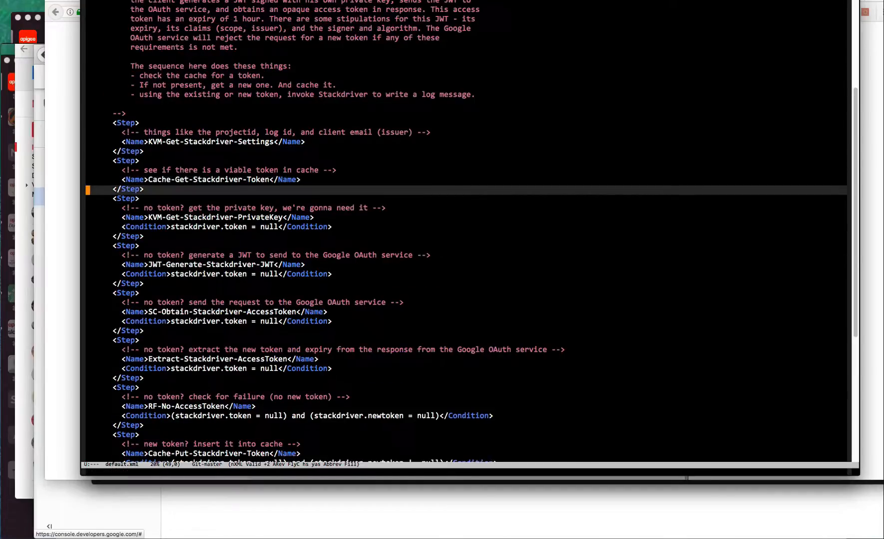
pyautogui.press('Up')
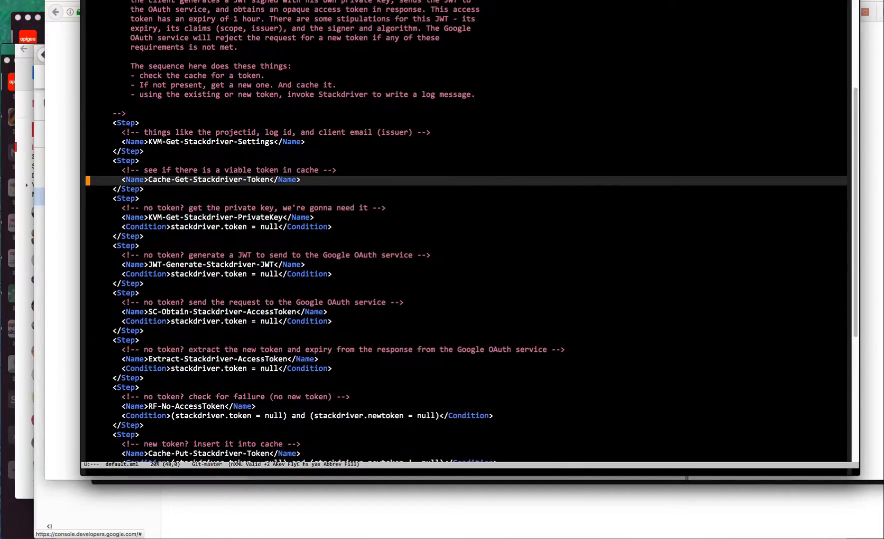
pyautogui.press('Down')
pyautogui.press('Down')
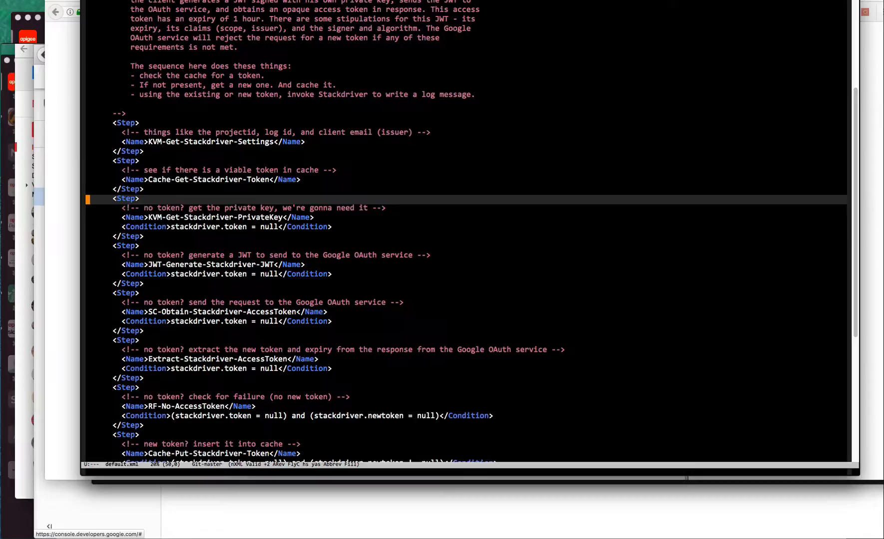
pyautogui.press('Down')
pyautogui.press('Down')
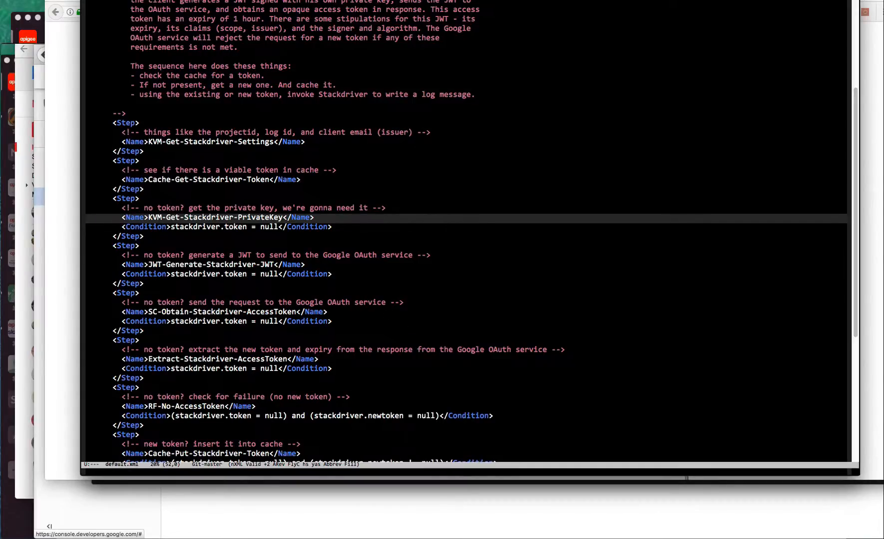
pyautogui.press('Right')
pyautogui.press('Right')
pyautogui.press('Right')
pyautogui.press('Right')
pyautogui.press('Right')
pyautogui.press('Right')
pyautogui.press('Right')
pyautogui.press('Right')
pyautogui.press('Right')
pyautogui.press('Right')
pyautogui.press('Right')
pyautogui.press('Right')
pyautogui.press('Right')
pyautogui.press('Right')
pyautogui.press('Right')
pyautogui.press('Right')
pyautogui.press('Down')
pyautogui.press('Down')
pyautogui.press('Down')
pyautogui.press('Down')
pyautogui.press('Down')
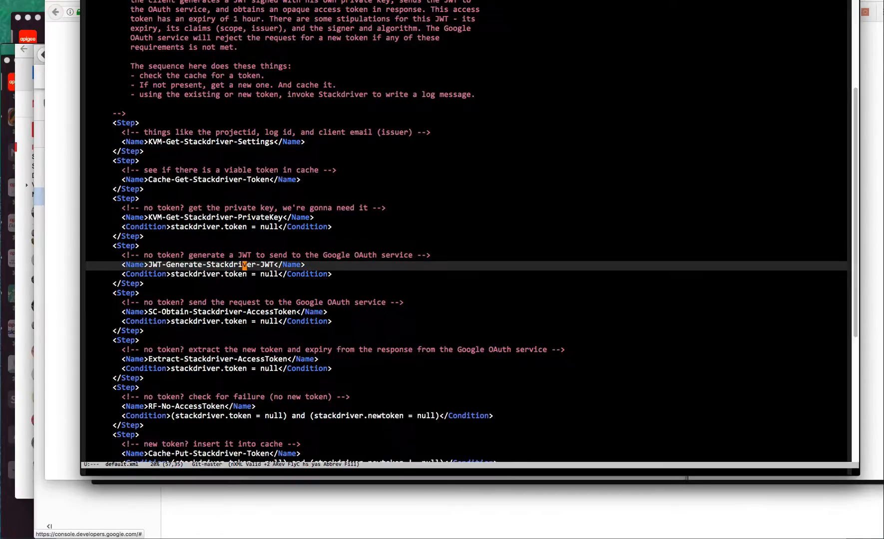
# Open apiproxy/policies/JWT-Generate-Stackdriver-JWT.xml via the file-open prompt
pyautogui.hotkey('ctrl', 'x')
pyautogui.hotkey('ctrl', 'f')
pyautogui.write('pol')
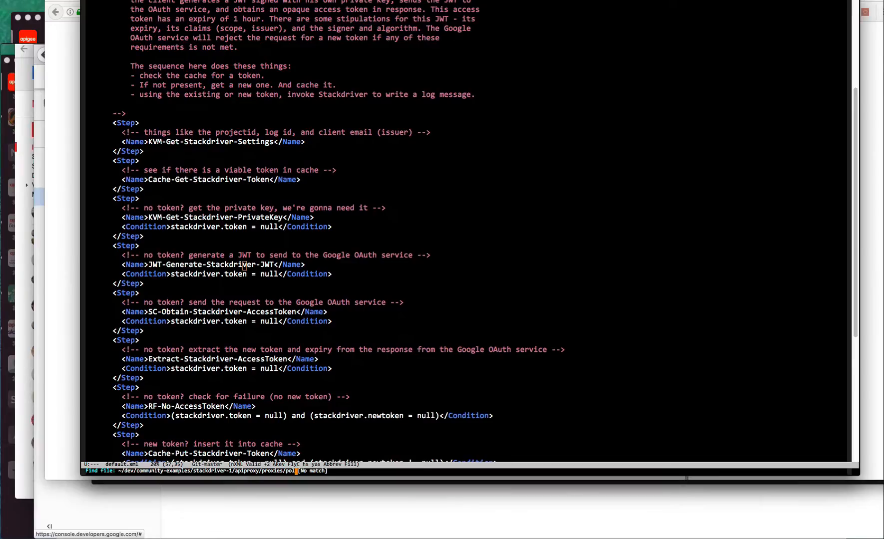
pyautogui.press('BackSpace')
pyautogui.press('BackSpace')
pyautogui.press('BackSpace')
pyautogui.hotkey('alt', 'BackSpace')
pyautogui.write('pol')
pyautogui.press('Tab')
pyautogui.write('JW')
pyautogui.press('Tab')
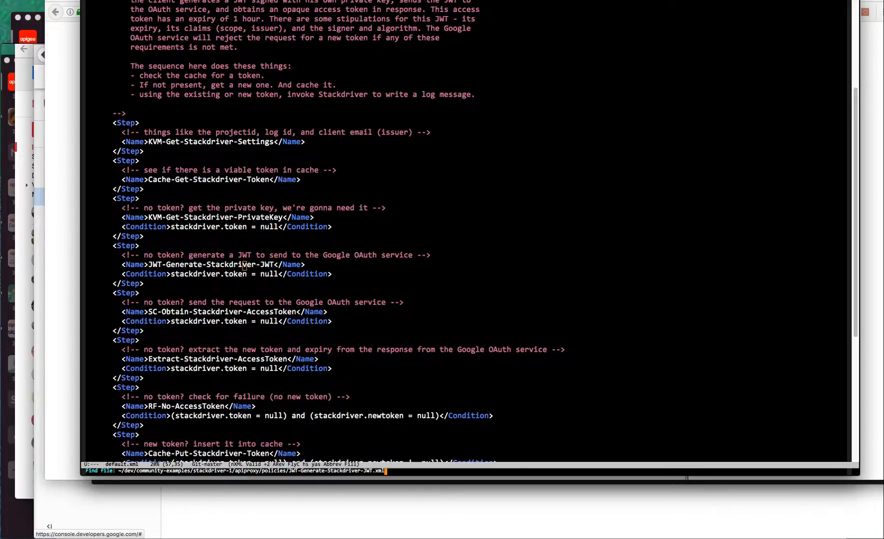
pyautogui.press('Return')
# Enlarge the policy text and move down to the algorithm property
pyautogui.hotkey('ctrl', 'x')
pyautogui.hotkey('ctrl', '=')
pyautogui.hotkey('ctrl', '=')
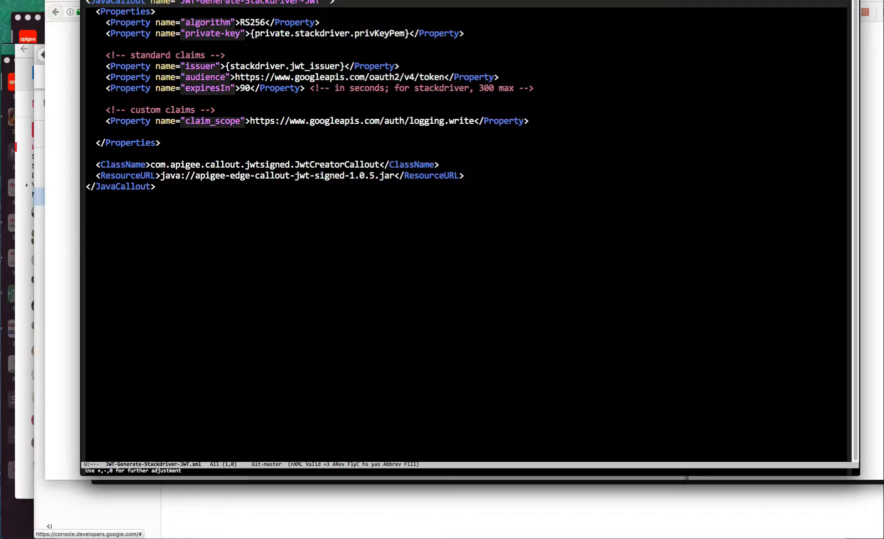
pyautogui.press('Down')
pyautogui.press('Down')
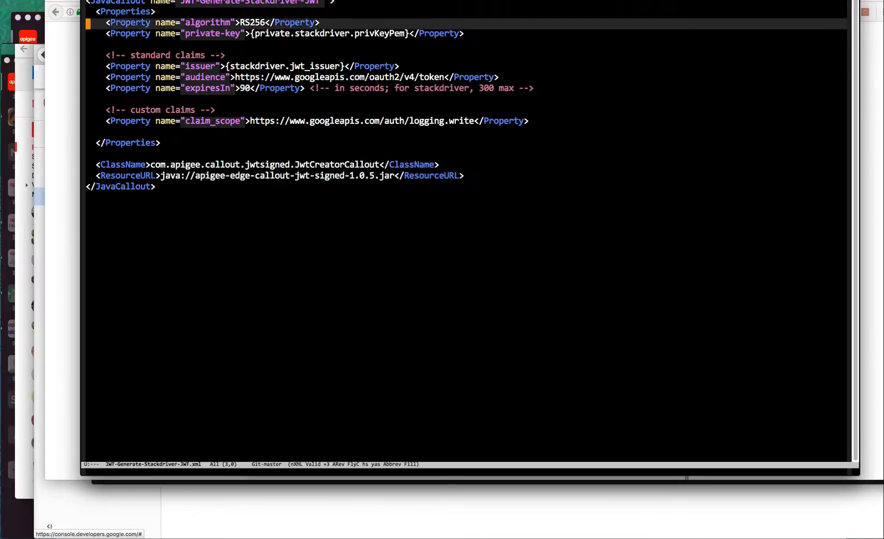
pyautogui.press('Right')
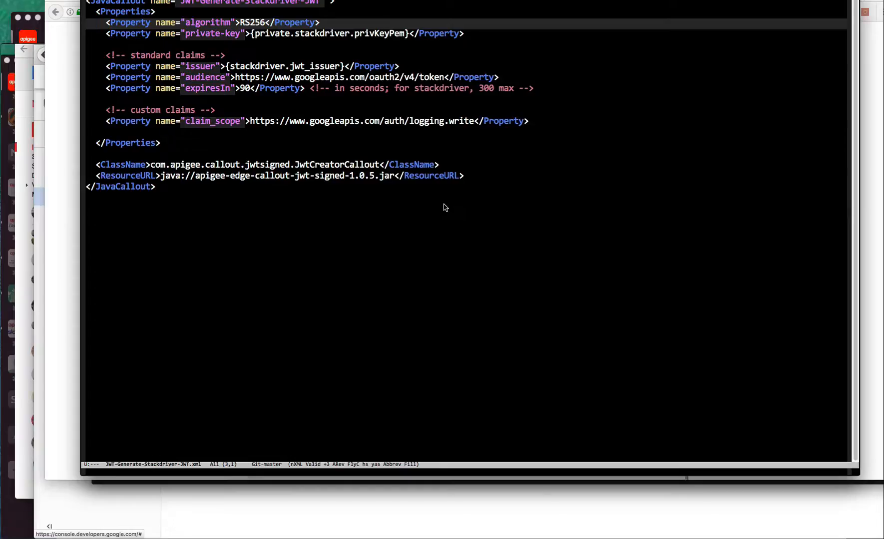
pyautogui.press('super+Tab')
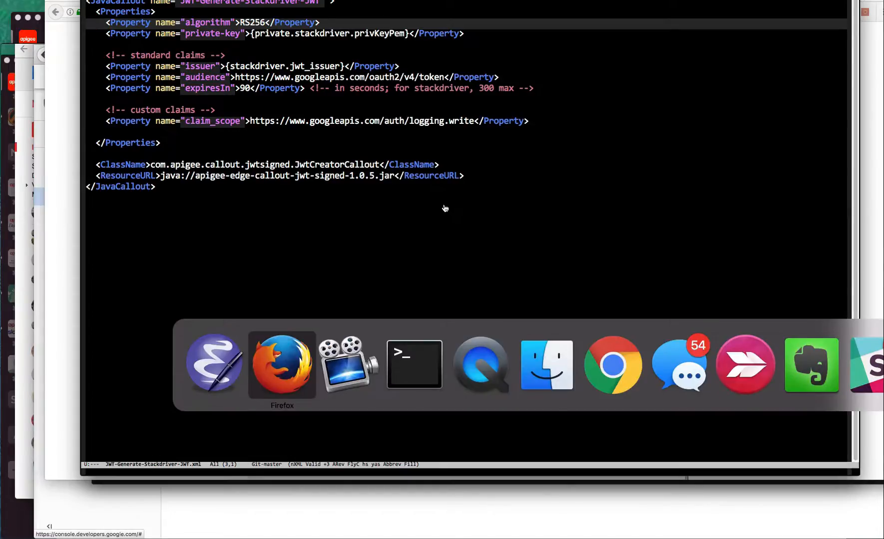
pyautogui.hotkey('ctrl', 'Tab')
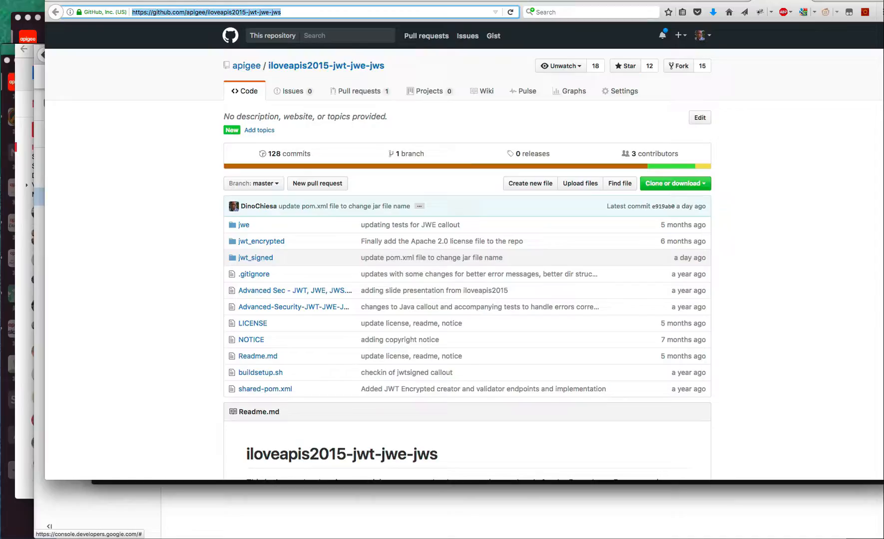
pyautogui.press('super+Tab')
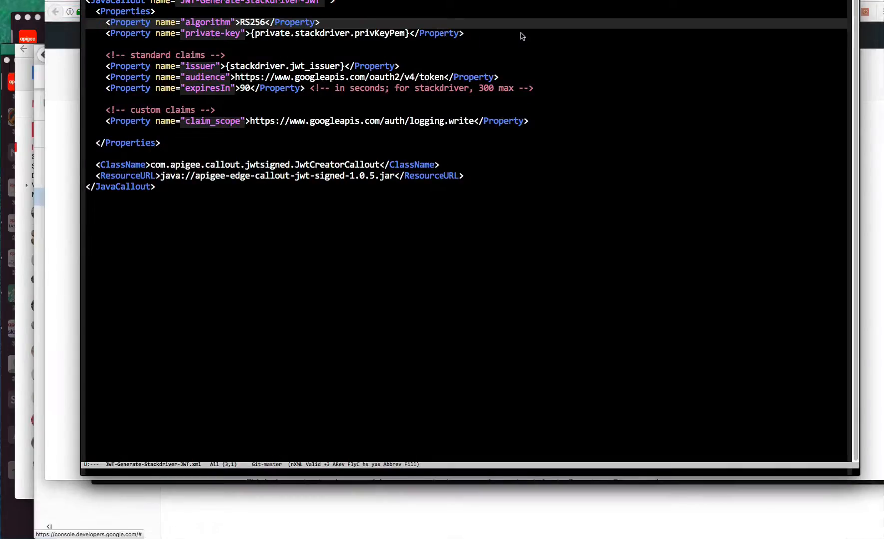
pyautogui.press('Down')
pyautogui.press('Down')
pyautogui.press('Down')
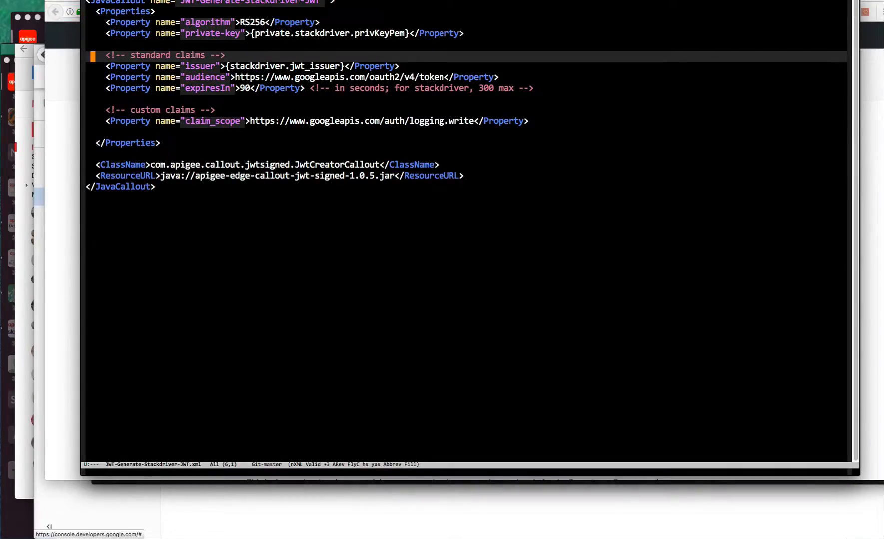
pyautogui.press('Down')
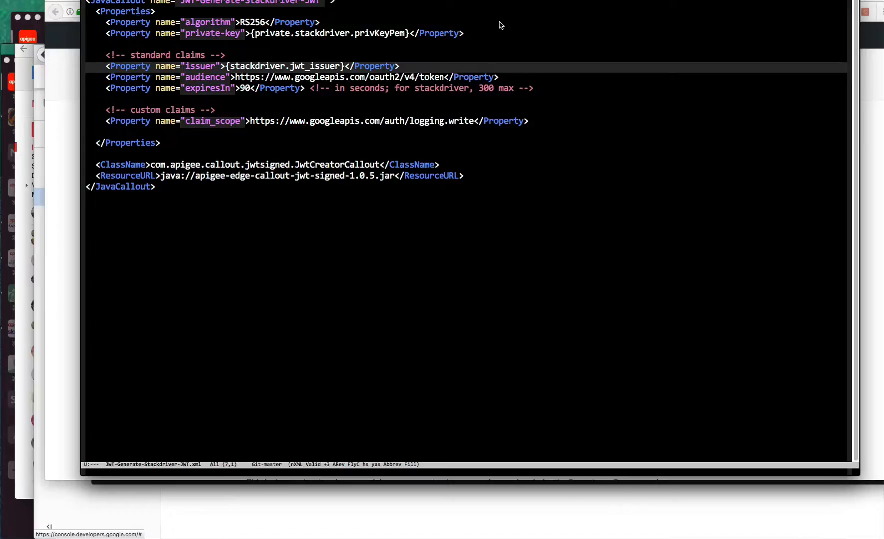
pyautogui.click(295, 65)
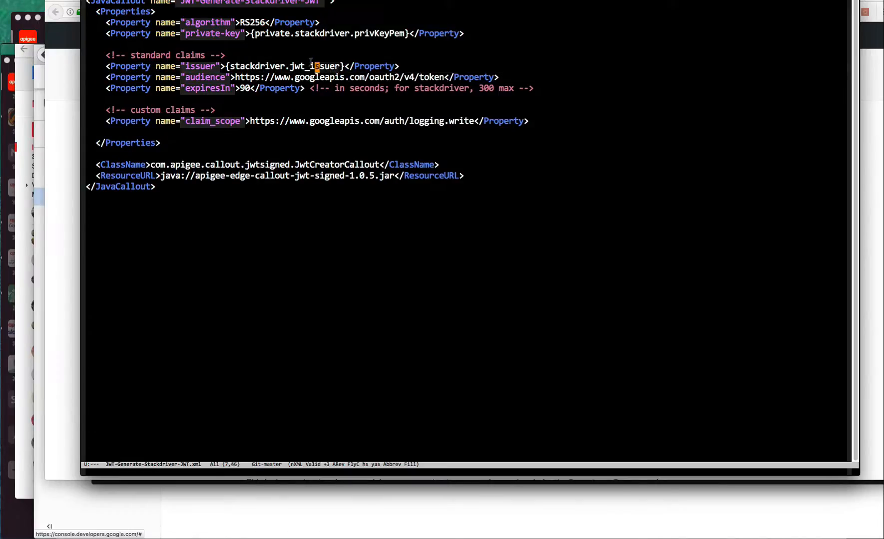
pyautogui.moveTo(296, 65); pyautogui.dragTo(343, 65)
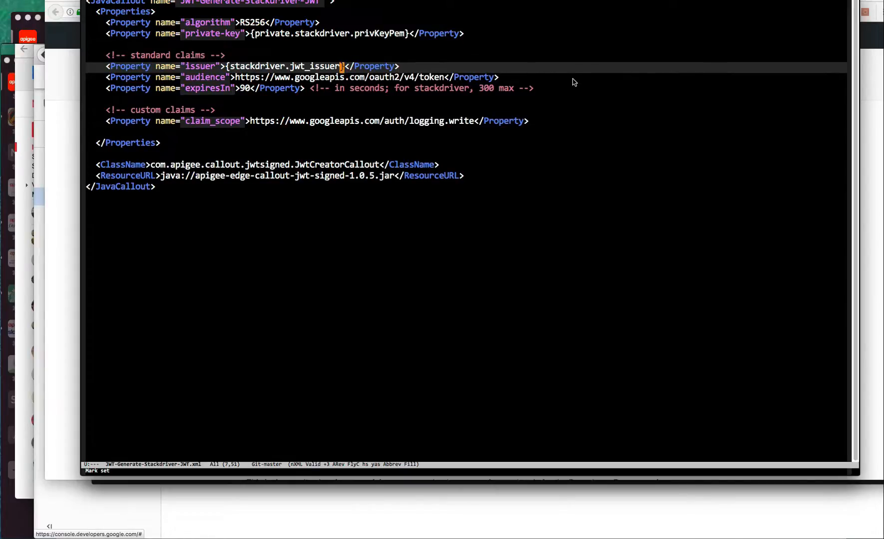
pyautogui.press('Down')
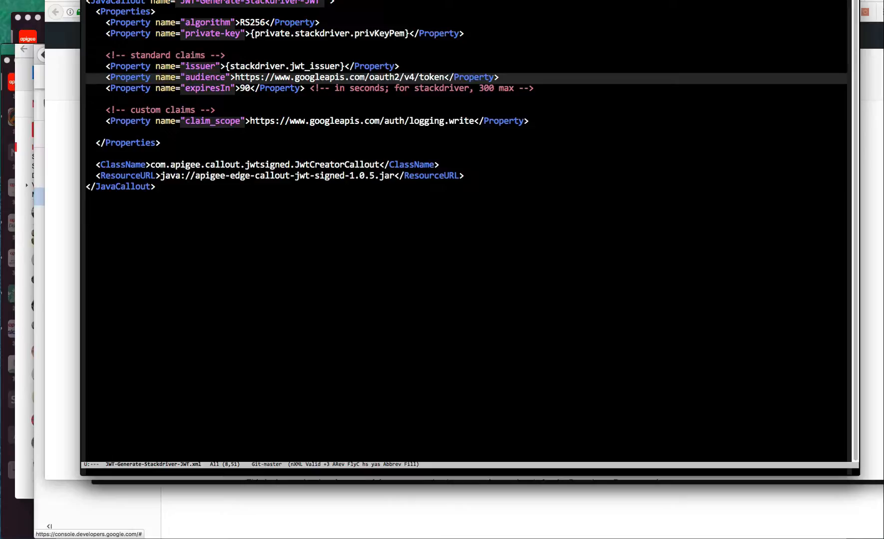
pyautogui.press('Left')
pyautogui.press('Left')
pyautogui.press('Left')
pyautogui.press('Left')
pyautogui.press('Left')
pyautogui.press('Down')
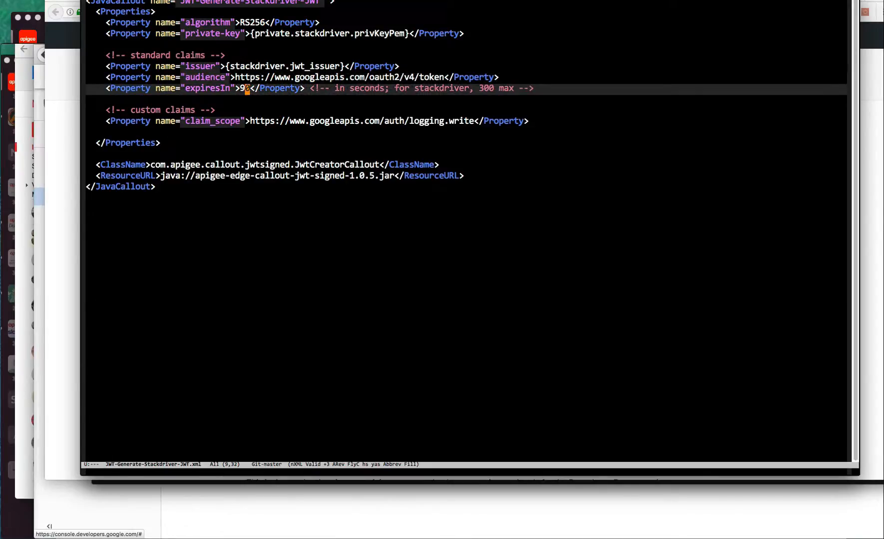
pyautogui.press('Left')
pyautogui.press('Left')
pyautogui.press('Down')
pyautogui.press('Down')
pyautogui.press('Down')
# Step through the JWT policy's audience, expiresIn and claim_scope properties
pyautogui.press('Right')
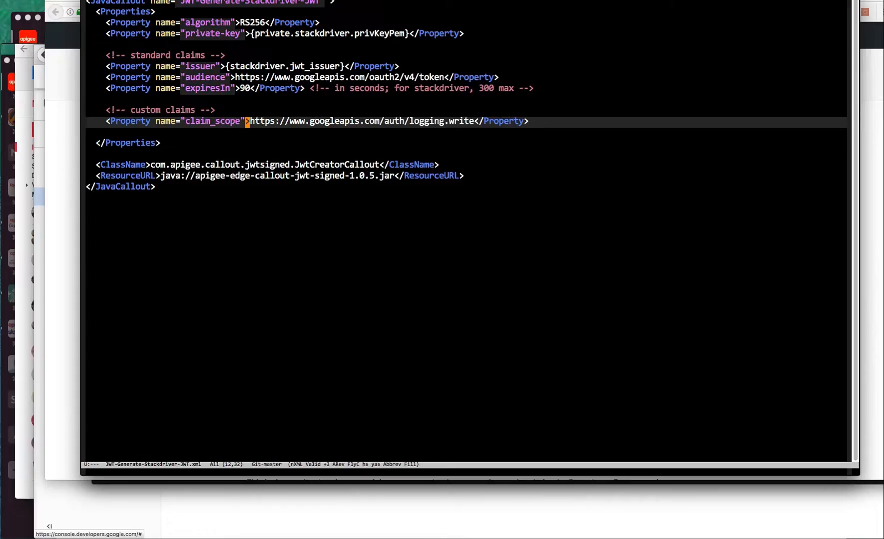
pyautogui.press('Right')
pyautogui.press('Up')
pyautogui.press('Up')
pyautogui.press('Up')
pyautogui.press('Right')
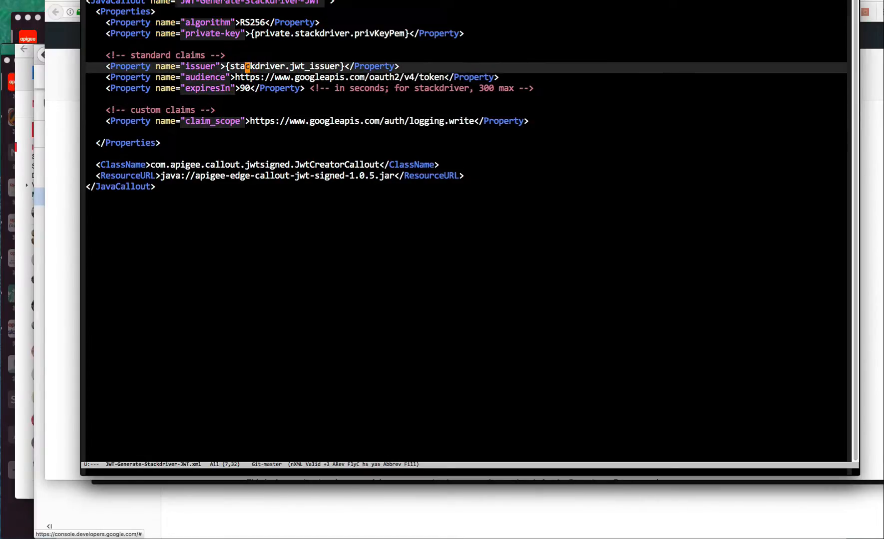
pyautogui.press('Down')
pyautogui.press('Down')
pyautogui.press('Left')
pyautogui.press('Left')
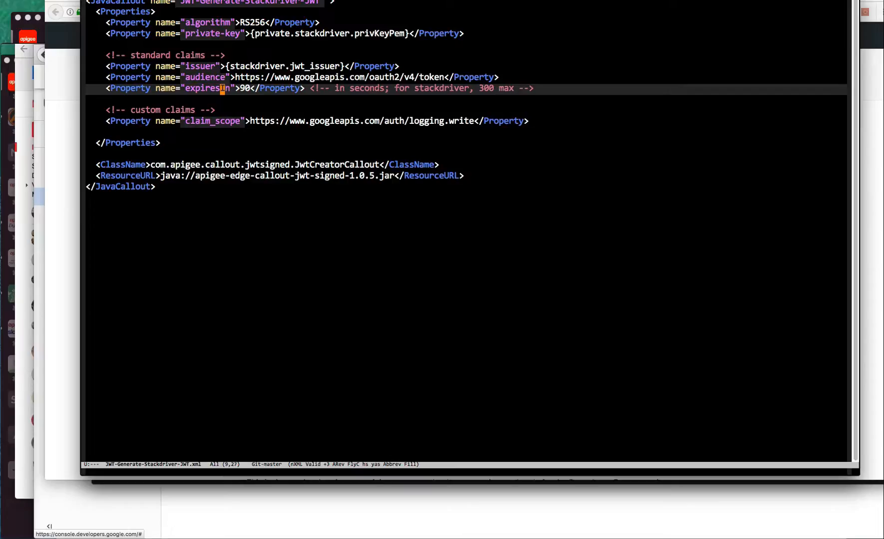
pyautogui.press('Left')
pyautogui.press('Left')
pyautogui.press('Left')
pyautogui.press('Up')
pyautogui.press('Up')
pyautogui.press('Down')
pyautogui.press('Down')
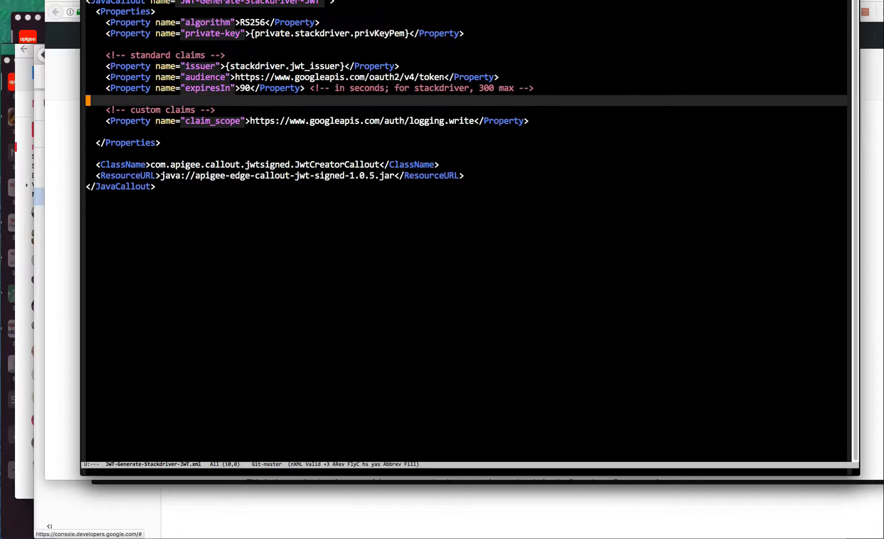
pyautogui.press('Down')
pyautogui.press('Down')
pyautogui.press('Down')
pyautogui.press('Right')
pyautogui.press('Right')
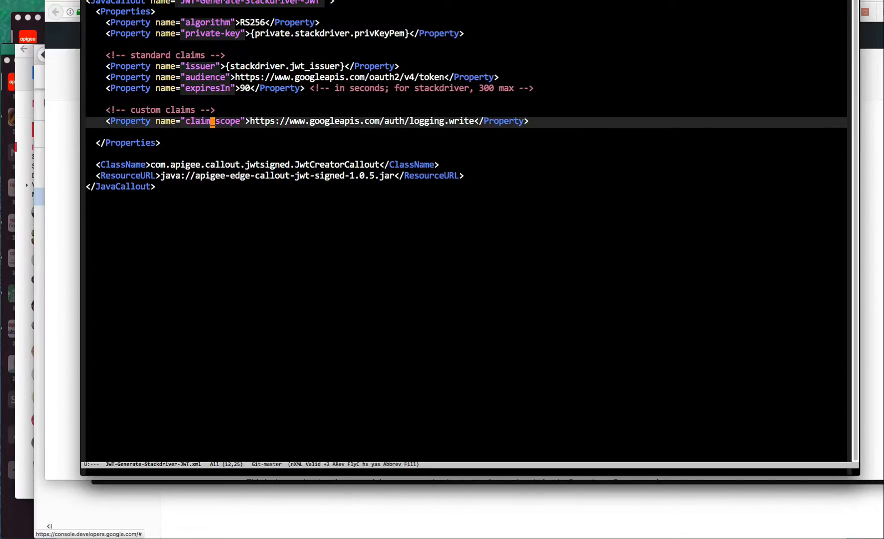
pyautogui.press('Right')
pyautogui.press('Right')
pyautogui.press('Left')
pyautogui.press('Left')
pyautogui.press('Left')
pyautogui.press('Right')
pyautogui.press('Right')
pyautogui.press('Right')
# Review the algorithm property, then the callout class name and jar resource lines at the end of the policy
pyautogui.press('Up')
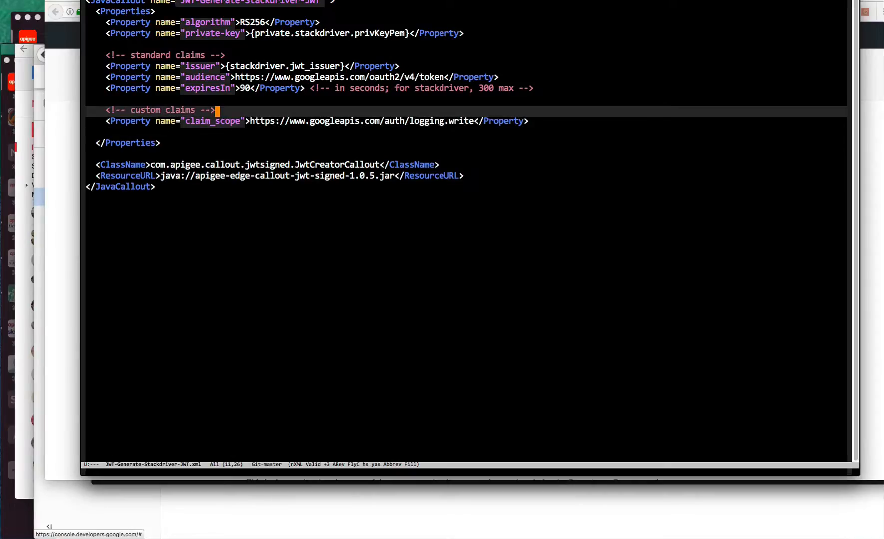
pyautogui.press('Up')
pyautogui.press('Up')
pyautogui.press('Up')
pyautogui.press('Up')
pyautogui.press('Down')
pyautogui.press('Down')
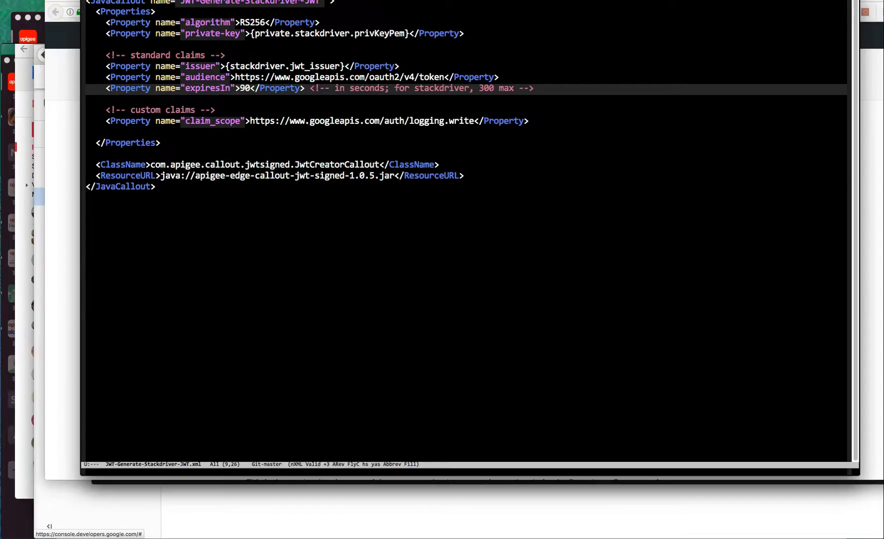
pyautogui.press('Down')
pyautogui.press('Down')
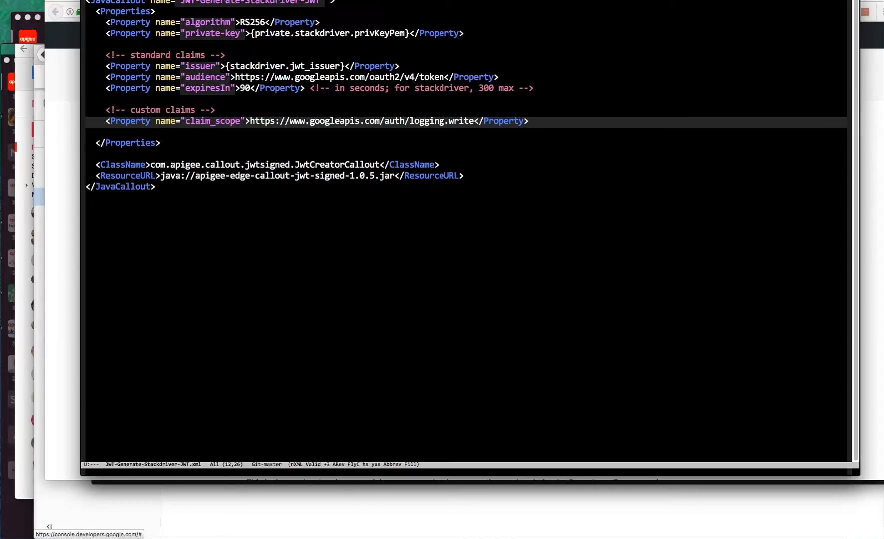
pyautogui.press('Up')
pyautogui.press('Down')
pyautogui.press('Up')
pyautogui.press('Up')
pyautogui.press('Up')
pyautogui.press('Up')
pyautogui.press('Up')
pyautogui.press('Up')
pyautogui.press('Up')
pyautogui.press('Up')
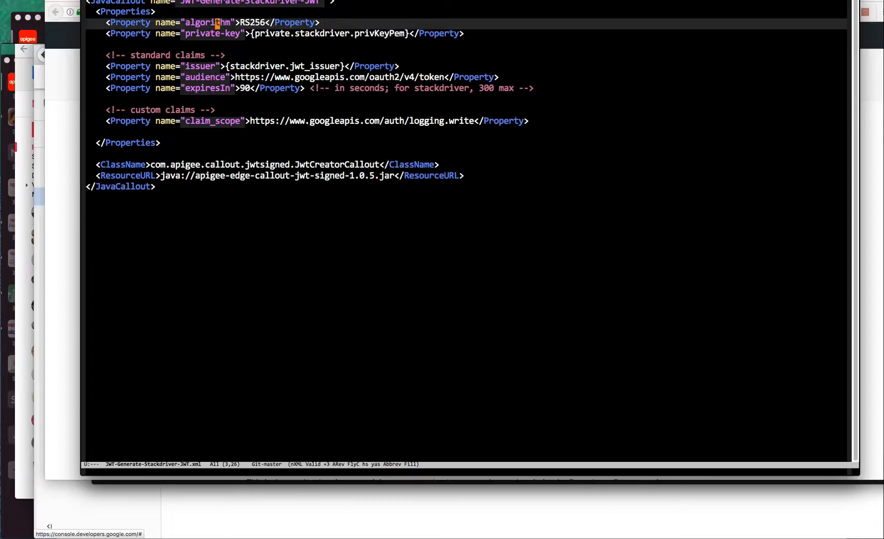
pyautogui.press('Down')
pyautogui.press('Down')
pyautogui.press('Down')
pyautogui.press('Down')
pyautogui.press('Down')
pyautogui.press('Down')
pyautogui.press('Down')
pyautogui.press('Down')
pyautogui.press('Down')
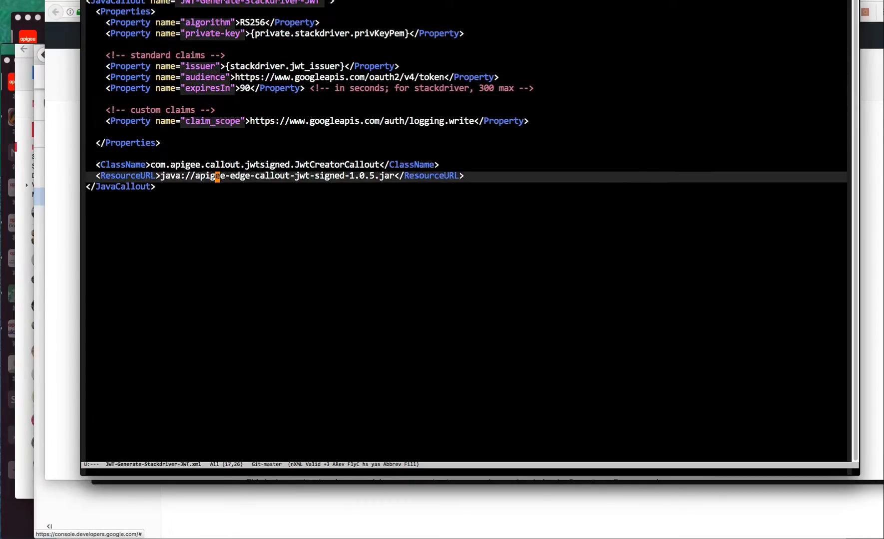
pyautogui.press('Up')
pyautogui.press('Up')
pyautogui.press('Up')
pyautogui.press('Down')
pyautogui.press('Down')
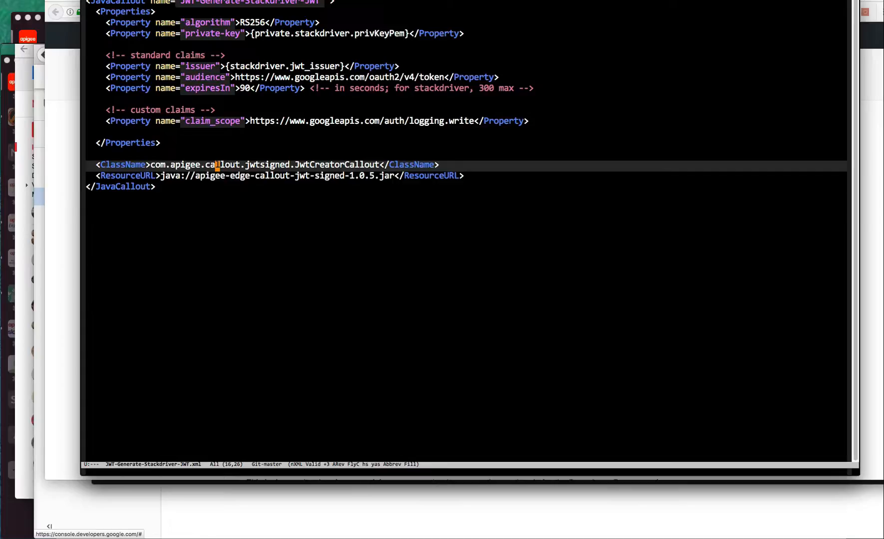
pyautogui.press('Right')
pyautogui.press('Right')
pyautogui.press('Down')
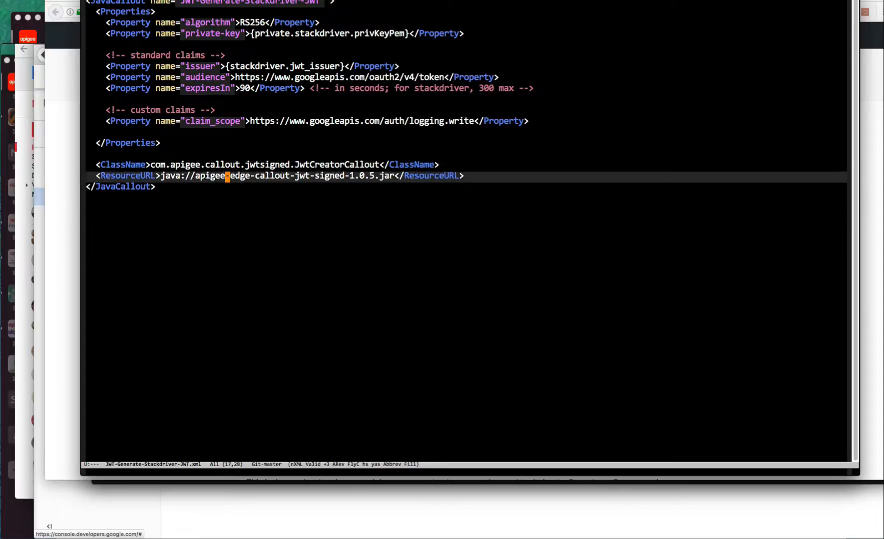
# Return to default.xml, move to the token request step and open policies/SC-Obtain-Stackdriver-AccessToken.xml
pyautogui.hotkey('ctrl', 'x')
pyautogui.press('b')
pyautogui.press('Return')
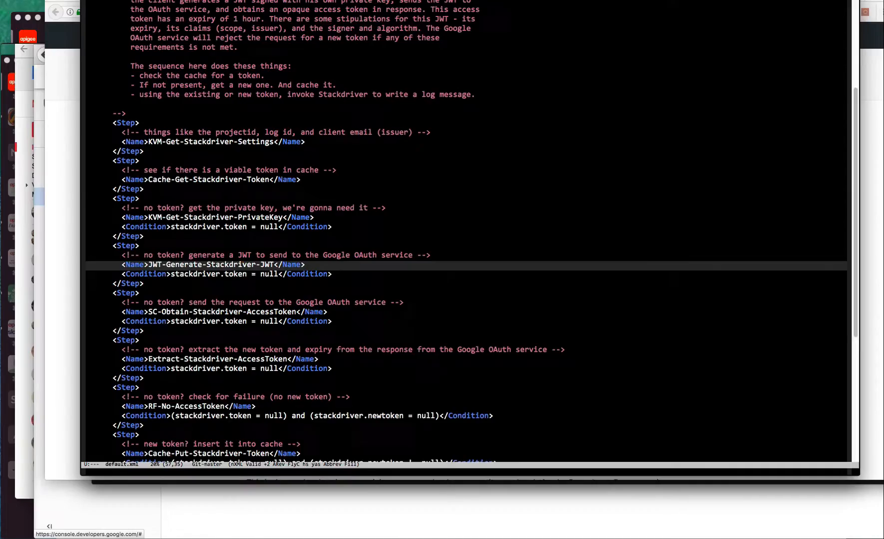
pyautogui.press('Down')
pyautogui.press('Down')
pyautogui.press('Down')
pyautogui.press('Down')
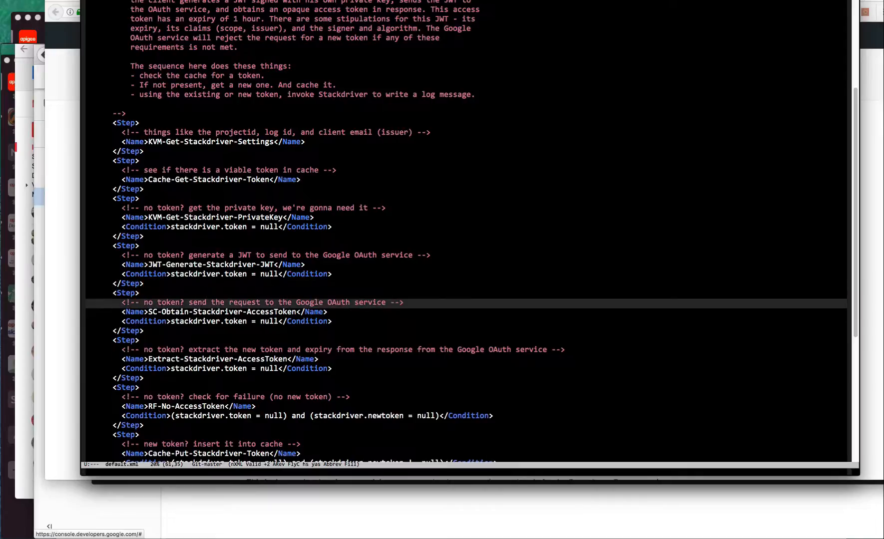
pyautogui.press('Down')
pyautogui.hotkey('ctrl', 'x')
pyautogui.hotkey('ctrl', 'f')
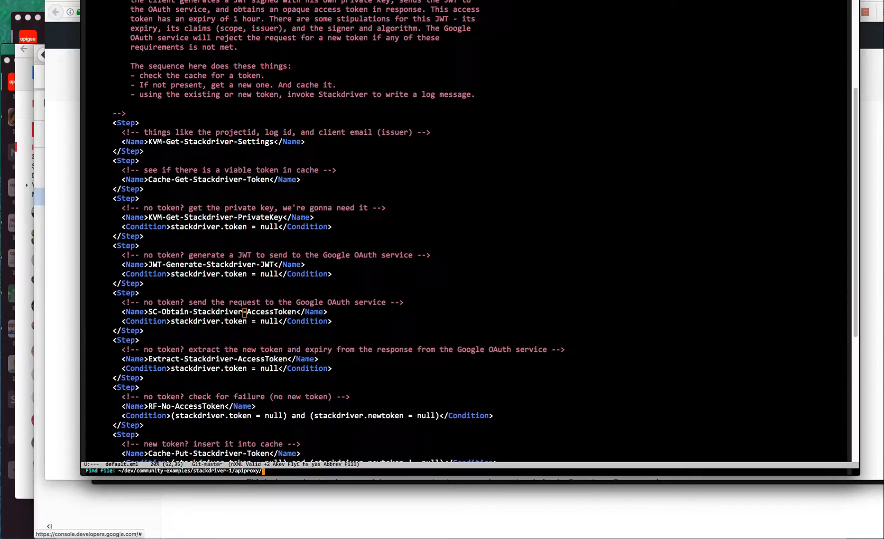
pyautogui.write('pol')
pyautogui.press('Tab')
pyautogui.write('SC-O')
pyautogui.press('Tab')
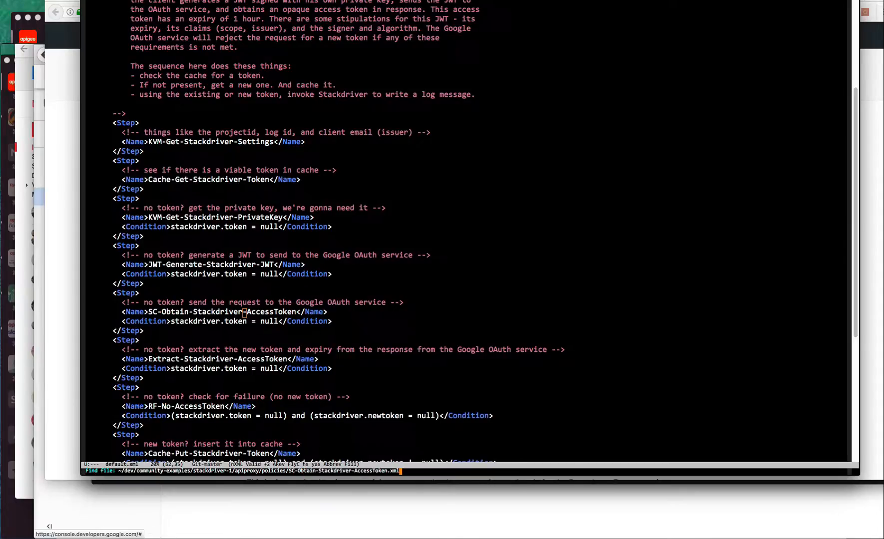
pyautogui.press('Return')
# Enlarge the SC-Obtain-Stackdriver-AccessToken text for reading, then kill the buffer to return to default.xml
pyautogui.hotkey('ctrl', 'x')
pyautogui.hotkey('ctrl', '+')
pyautogui.press('+')
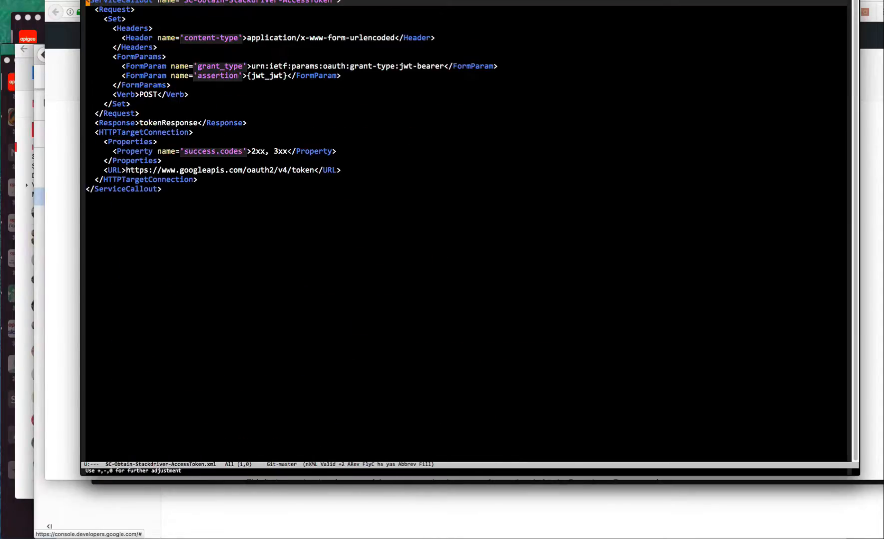
pyautogui.press('+')
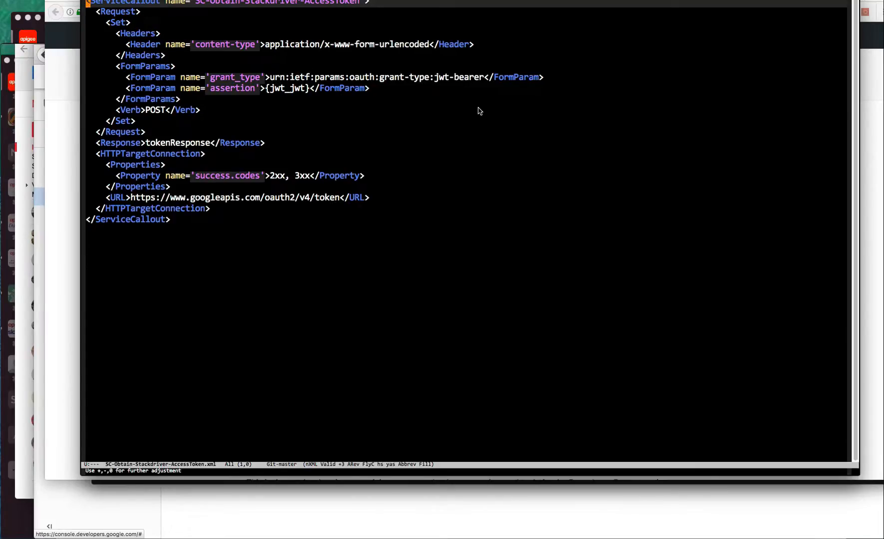
pyautogui.hotkey('ctrl', 'x')
pyautogui.press('k')
# Review the Extract-Stackdriver-AccessToken, RF-No-AccessToken, cache-insert and AM-Set-Stackdriver-Token steps of the flow
pyautogui.press('Down')
pyautogui.press('Down')
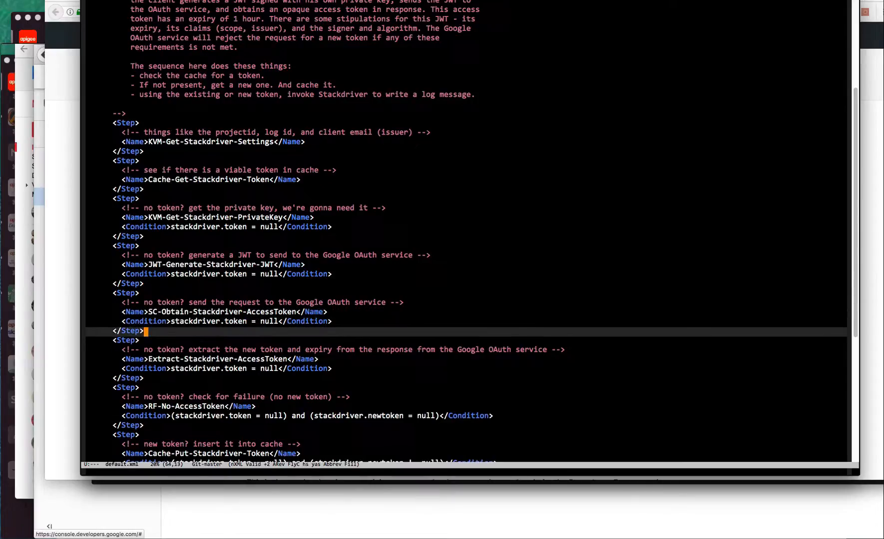
pyautogui.press('Down')
pyautogui.press('Down')
pyautogui.press('Down')
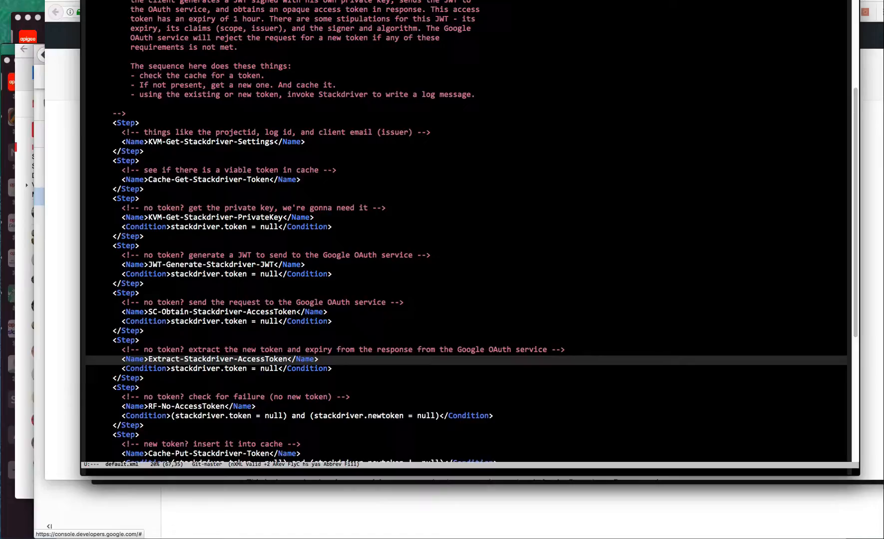
pyautogui.press('Down')
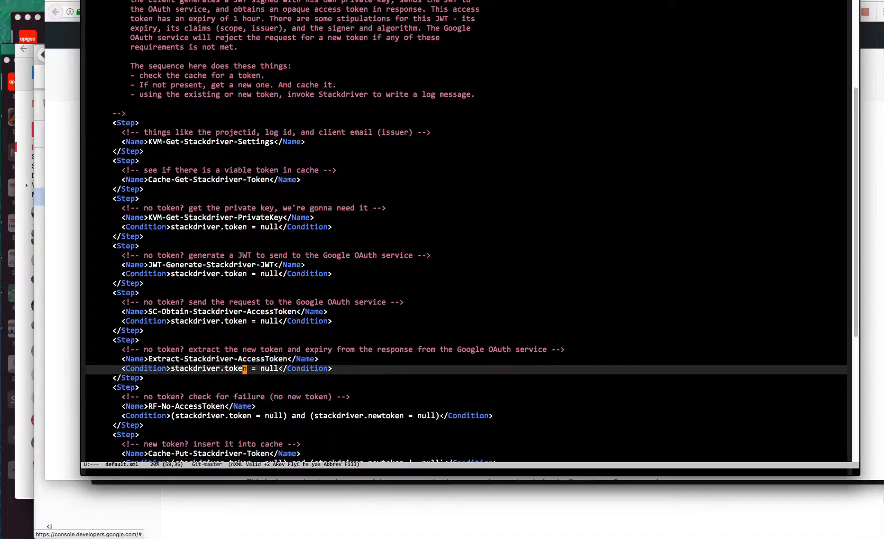
pyautogui.press('Down')
pyautogui.press('Down')
pyautogui.press('Down')
pyautogui.press('Down')
pyautogui.press('Down')
pyautogui.press('Down')
pyautogui.press('Up')
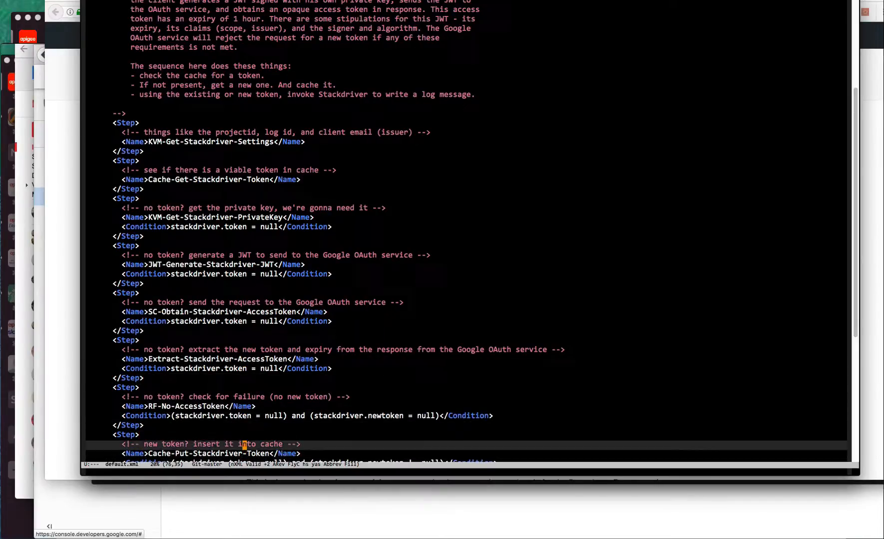
pyautogui.press('Up')
pyautogui.press('Up')
pyautogui.press('Up')
pyautogui.press('Up')
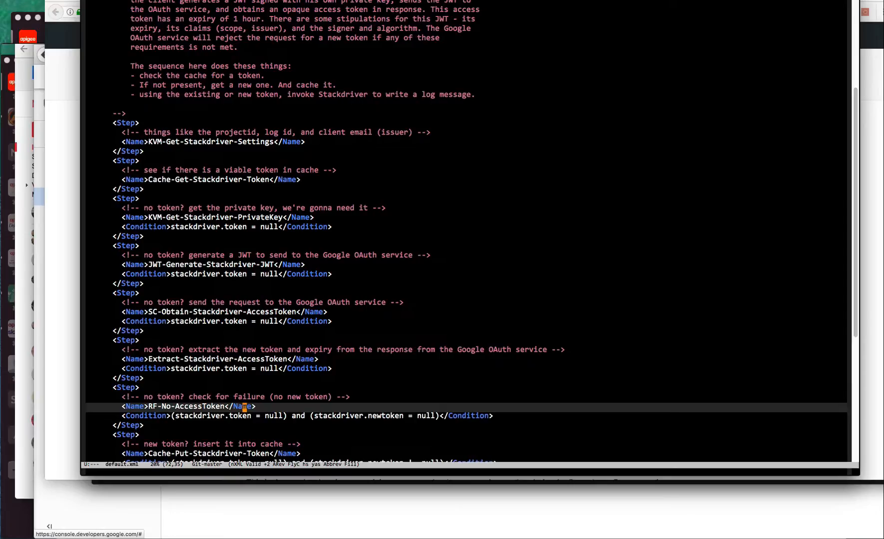
pyautogui.press('Down')
pyautogui.press('Down')
pyautogui.press('Down')
pyautogui.press('Down')
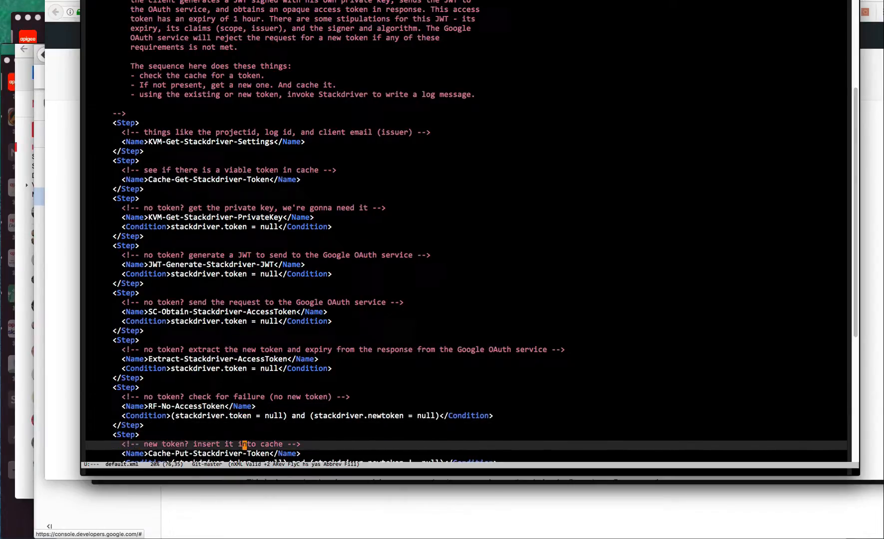
pyautogui.press('Down')
pyautogui.press('Down')
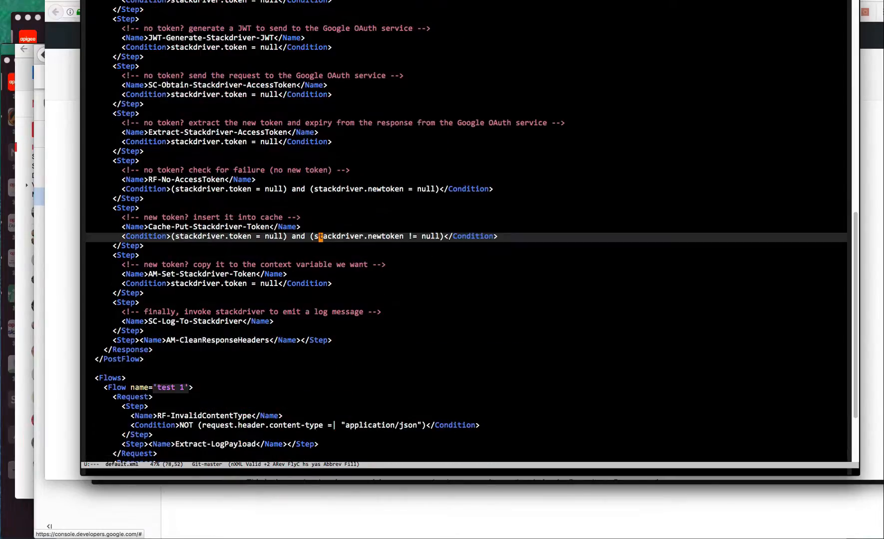
pyautogui.press('Up')
pyautogui.press('Down')
pyautogui.press('Down')
pyautogui.press('Down')
pyautogui.press('Down')
pyautogui.press('Down')
pyautogui.press('Down')
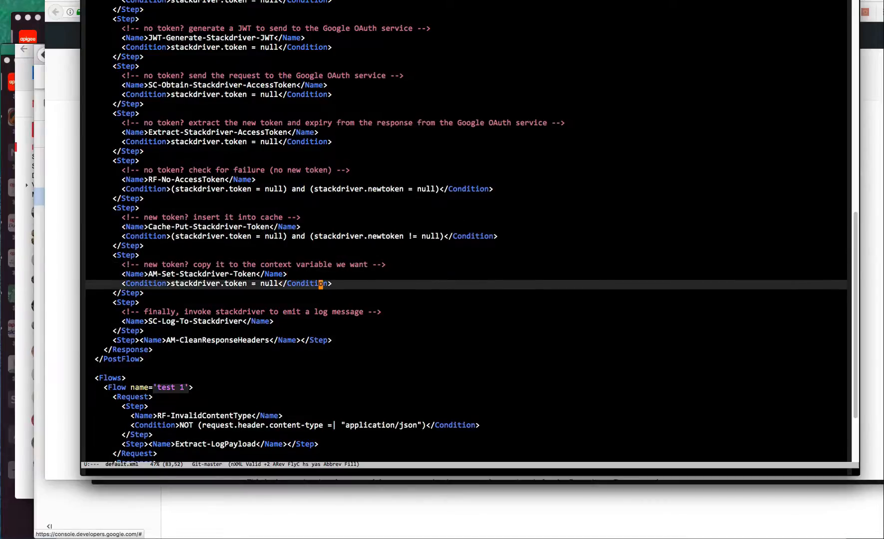
pyautogui.press('Down')
pyautogui.press('Down')
pyautogui.press('Down')
pyautogui.press('Down')
# Start a file-open prompt and complete the path to the policies folder
pyautogui.hotkey('ctrl', 'x')
pyautogui.hotkey('ctrl', 'f')
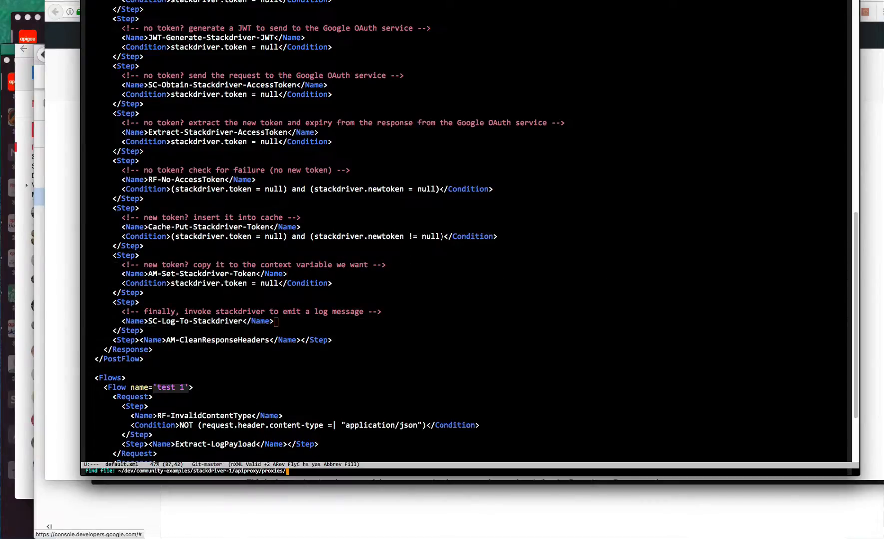
pyautogui.press('BackSpace')
pyautogui.write('SC-')
pyautogui.write('Lo')
pyautogui.press('BackSpace')
pyautogui.press('BackSpace')
pyautogui.press('BackSpace')
pyautogui.write('poli')
pyautogui.press('Tab')
pyautogui.write('SC-')
# Open SC-Log-To-Stackdriver.xml, enlarge its text and move along the authorization header to the resource type
pyautogui.press('Tab')
pyautogui.press('Return')
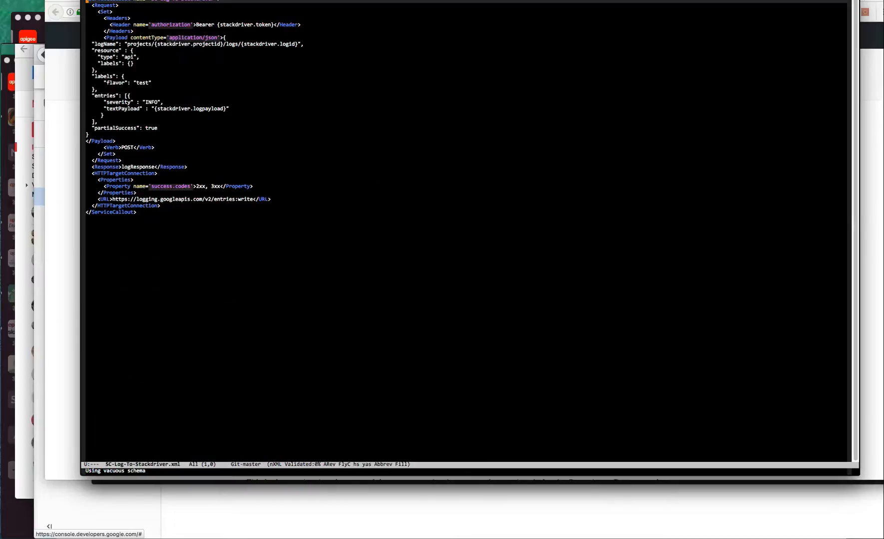
pyautogui.hotkey('ctrl', 'x')
pyautogui.hotkey('ctrl', '+')
pyautogui.press('+')
pyautogui.press('+')
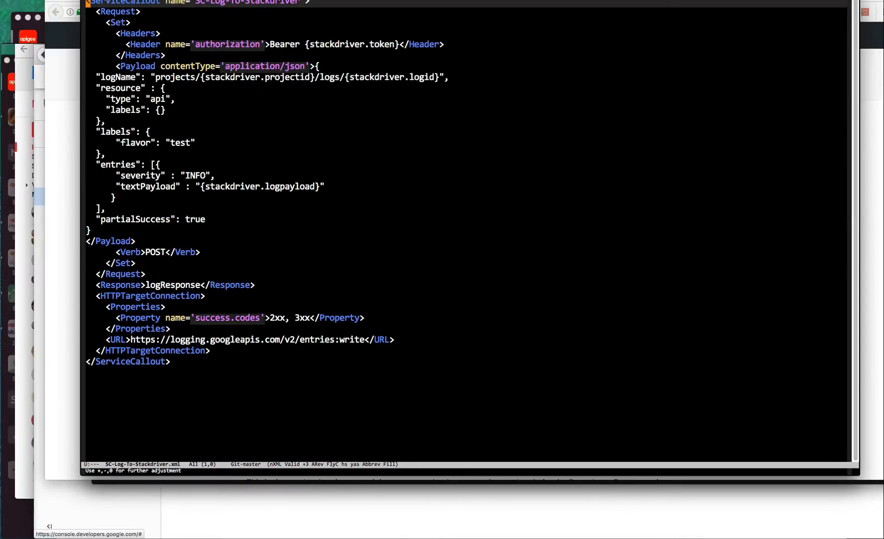
pyautogui.press('Down')
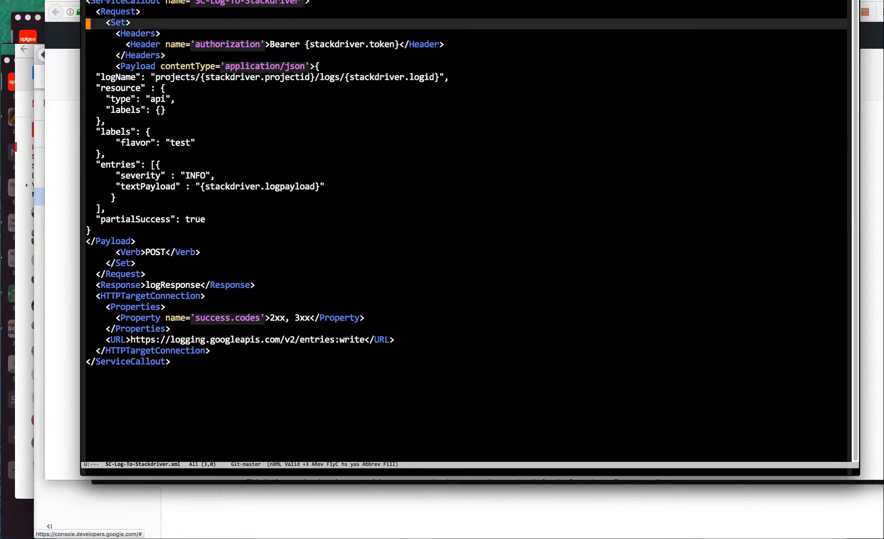
pyautogui.press('Down')
pyautogui.press('Down')
pyautogui.press('Down')
pyautogui.hotkey('alt', 'f')
pyautogui.hotkey('alt', 'f')
pyautogui.hotkey('alt', 'f')
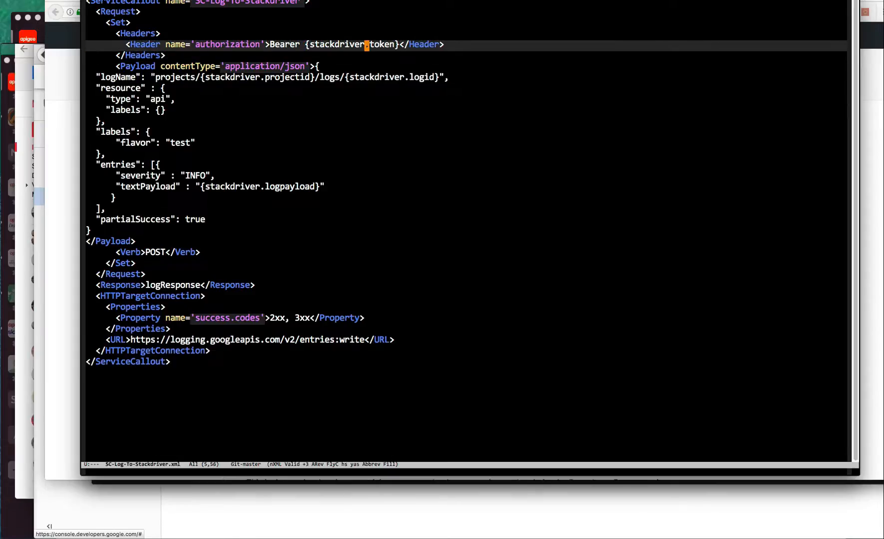
pyautogui.hotkey('alt', 'f')
# Move through the logging payload's resource block down to the end of the payload
pyautogui.press('Down')
pyautogui.press('Down')
pyautogui.press('Down')
pyautogui.press('Down')
pyautogui.press('Down')
pyautogui.press('Down')
pyautogui.press('Down')
pyautogui.press('Down')
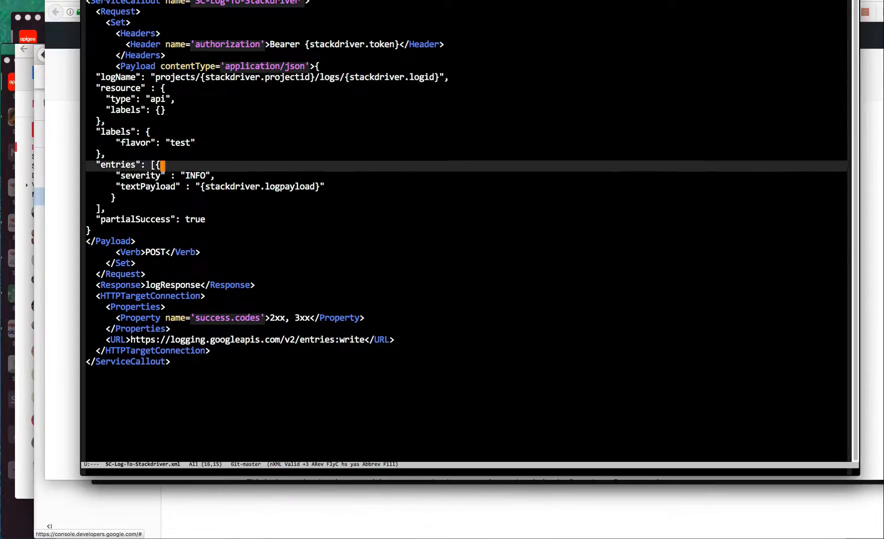
pyautogui.press('Down')
pyautogui.press('Down')
pyautogui.press('Down')
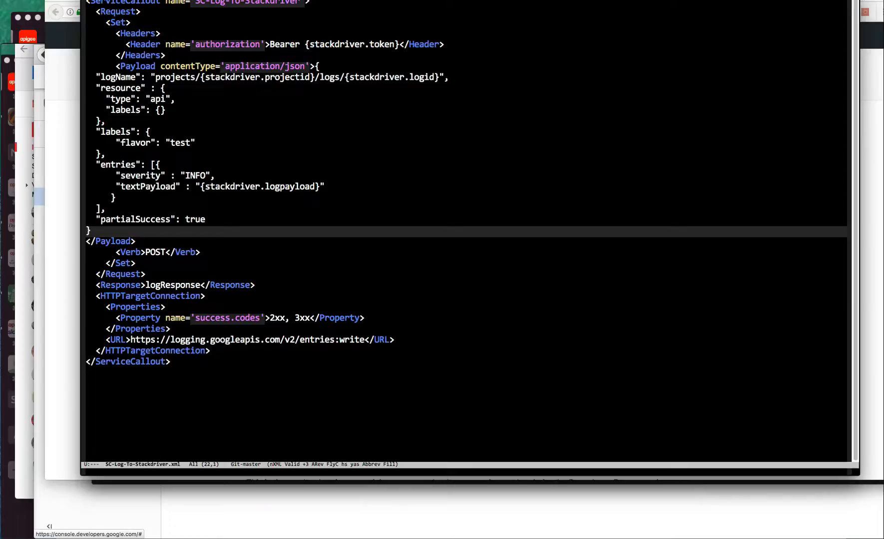
pyautogui.press('Up')
pyautogui.press('Up')
pyautogui.press('Up')
pyautogui.press('Up')
pyautogui.press('Up')
pyautogui.press('Up')
pyautogui.press('Up')
pyautogui.press('Up')
pyautogui.press('Up')
pyautogui.press('Up')
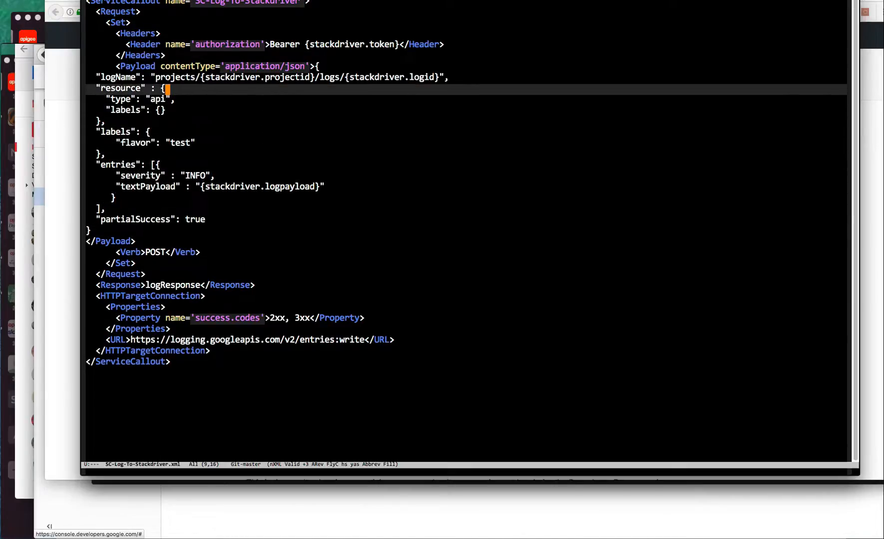
pyautogui.press('Up')
pyautogui.press('Down')
pyautogui.press('Up')
pyautogui.press('Down')
pyautogui.press('Down')
pyautogui.press('Down')
pyautogui.press('Down')
pyautogui.press('Down')
pyautogui.press('Down')
pyautogui.press('Down')
pyautogui.press('Down')
pyautogui.press('Down')
pyautogui.press('Down')
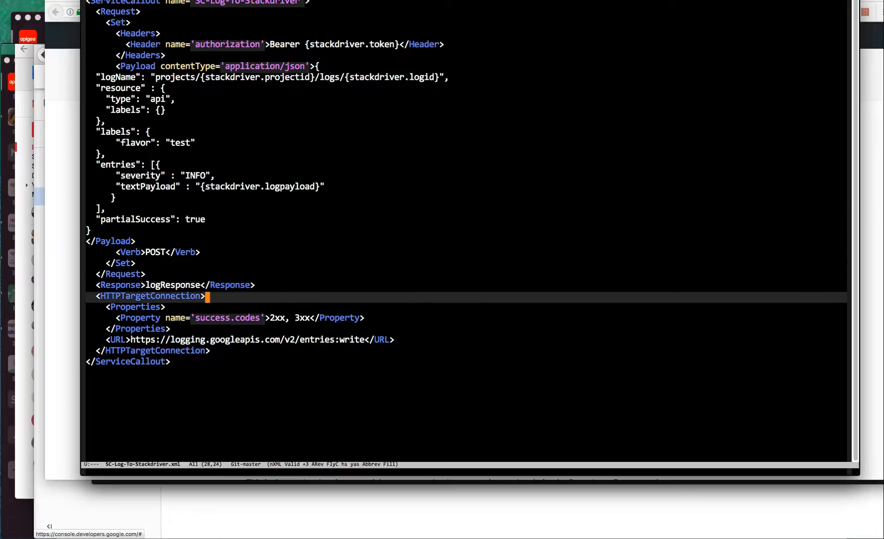
pyautogui.press('Down')
pyautogui.press('Down')
pyautogui.press('Down')
pyautogui.press('Down')
pyautogui.press('Down')
pyautogui.press('Down')
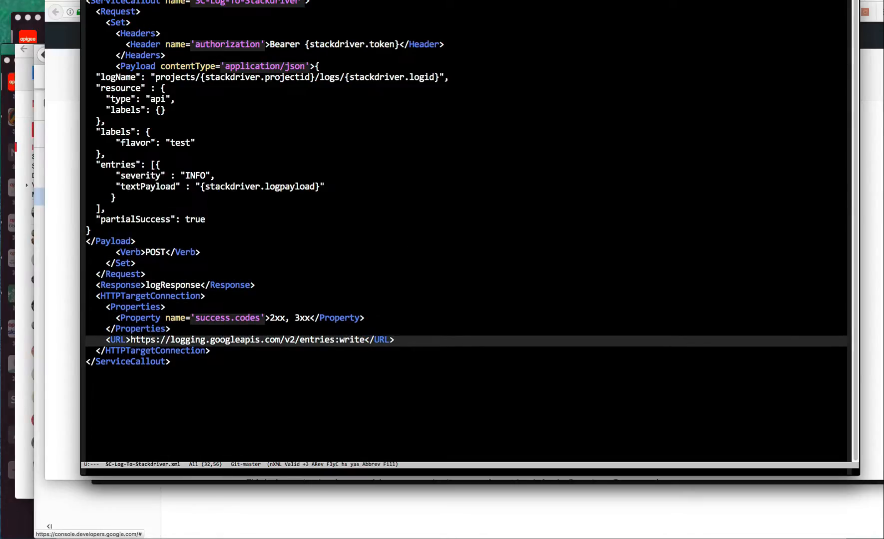
pyautogui.hotkey('ctrl', 'x')
pyautogui.press('k')
pyautogui.press('Return')
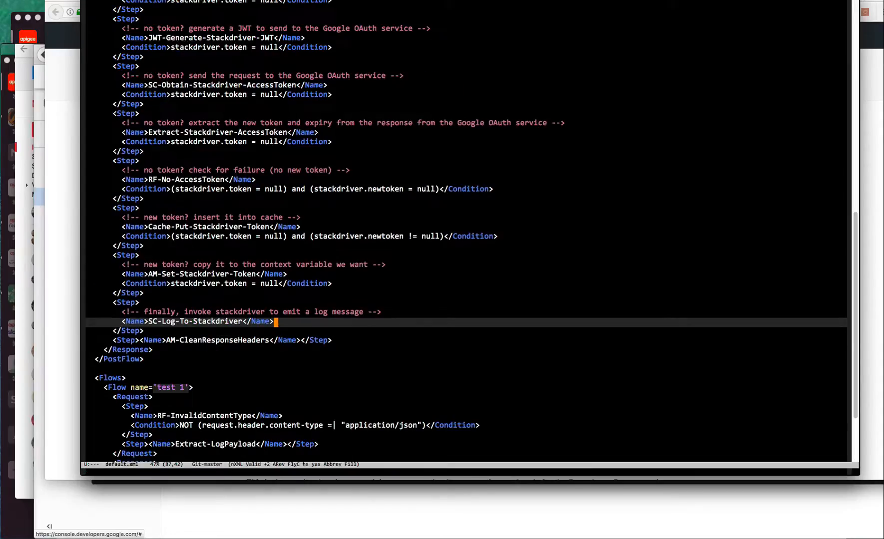
pyautogui.press('Down')
pyautogui.press('Up')
pyautogui.press('Up')
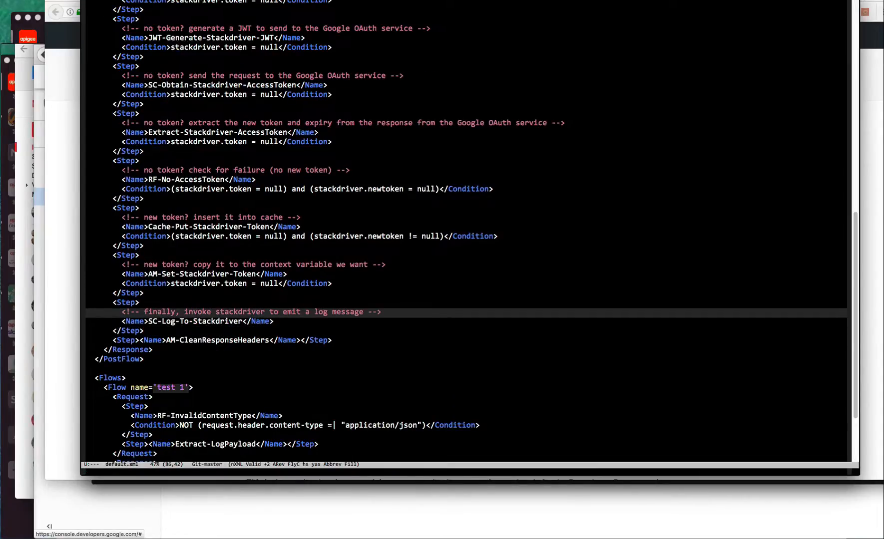
pyautogui.press('Up')
pyautogui.press('Up')
pyautogui.press('Up')
pyautogui.press('Up')
pyautogui.press('Up')
pyautogui.press('Up')
pyautogui.press('Up')
pyautogui.press('Up')
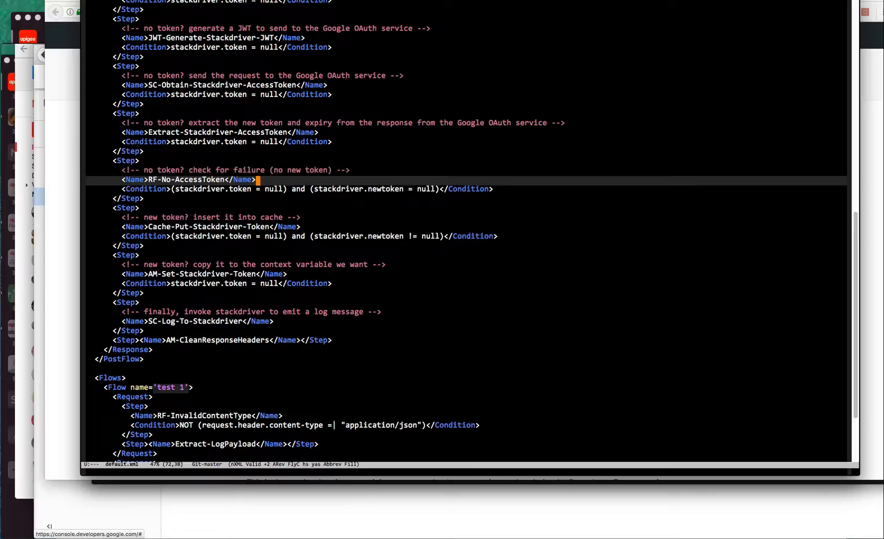
pyautogui.press('Up')
pyautogui.press('Up')
pyautogui.press('Up')
pyautogui.press('Up')
pyautogui.press('Up')
pyautogui.press('Up')
pyautogui.press('Up')
pyautogui.press('Up')
pyautogui.press('Up')
pyautogui.press('Up')
pyautogui.press('Up')
pyautogui.press('Up')
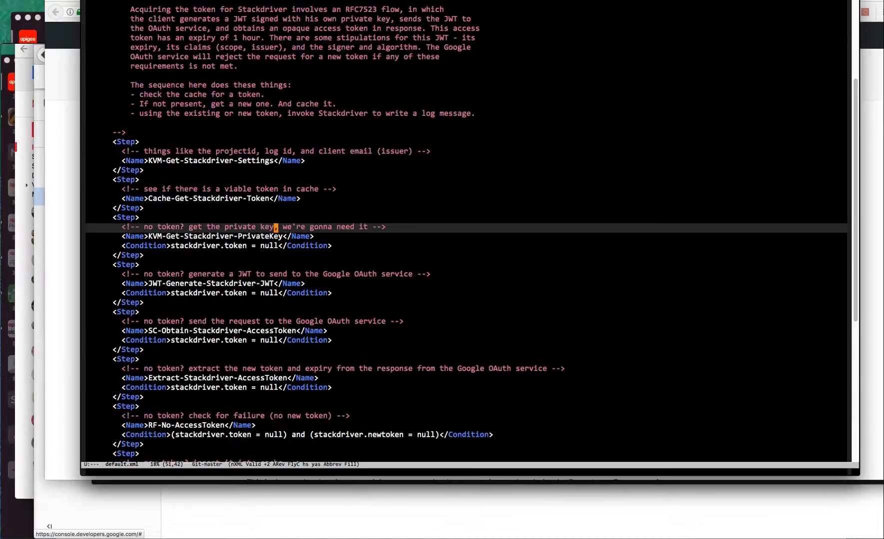
pyautogui.press('Up')
pyautogui.press('Up')
pyautogui.press('Up')
pyautogui.press('Up')
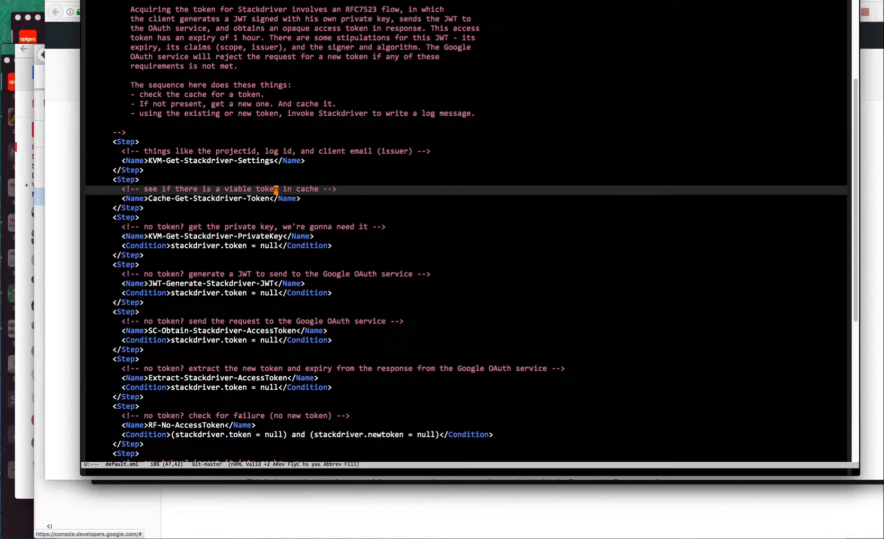
pyautogui.press('Down')
pyautogui.press('Down')
pyautogui.press('Down')
pyautogui.press('Down')
pyautogui.press('Down')
pyautogui.press('Down')
pyautogui.press('Down')
pyautogui.press('Down')
pyautogui.press('Down')
pyautogui.press('Down')
pyautogui.press('Down')
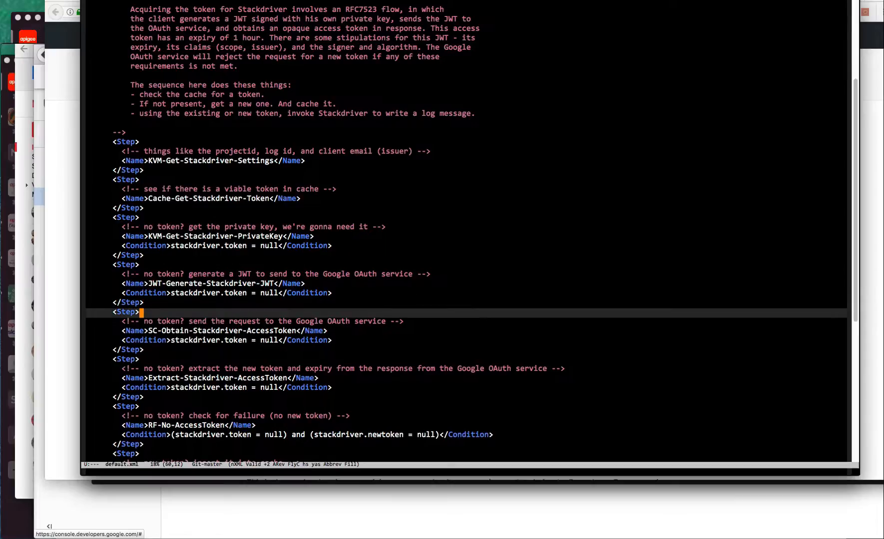
pyautogui.press('Down')
pyautogui.press('Down')
pyautogui.press('Down')
pyautogui.press('Down')
pyautogui.press('Down')
pyautogui.press('Down')
pyautogui.press('Down')
pyautogui.press('Down')
pyautogui.press('Down')
pyautogui.press('Down')
pyautogui.press('Down')
pyautogui.press('Down')
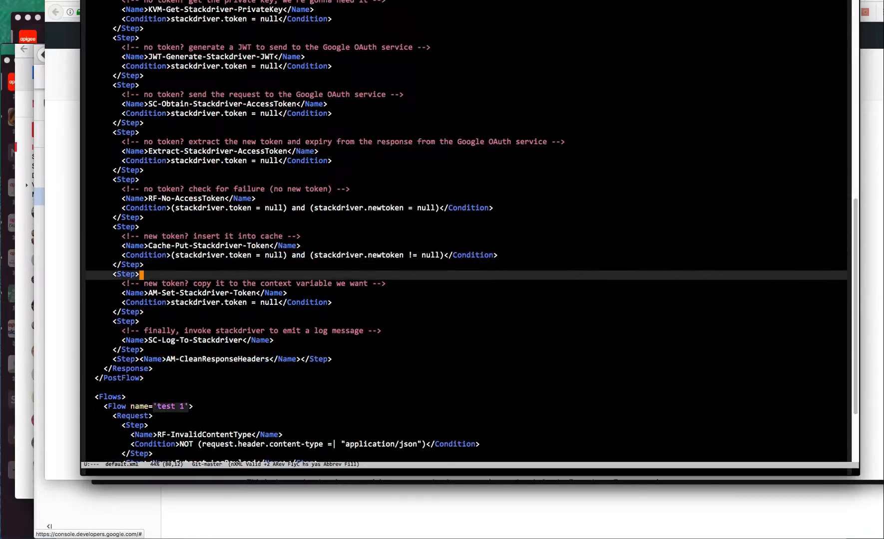
pyautogui.press('Down')
pyautogui.press('Down')
pyautogui.press('Down')
pyautogui.press('Down')
pyautogui.press('Down')
pyautogui.press('Down')
pyautogui.press('Down')
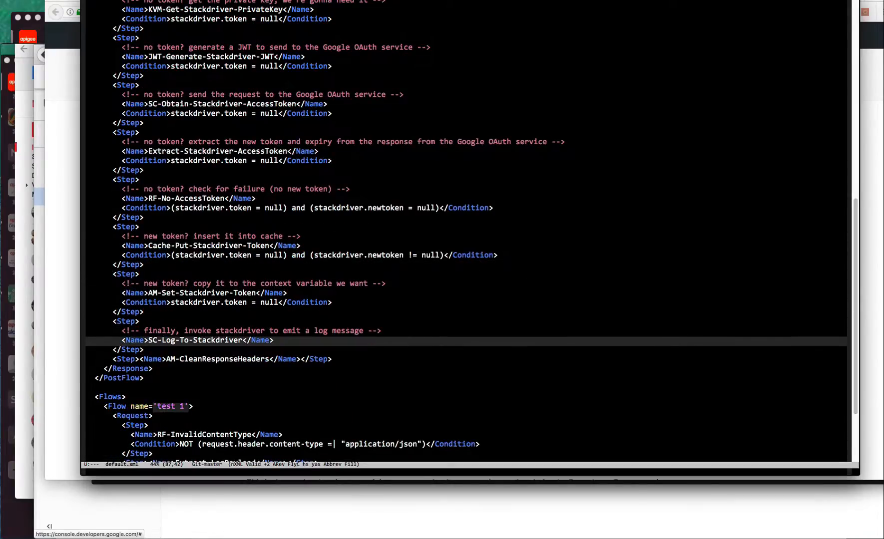
# Cycle the app switcher to bring the Terminal window in the stackdriver-1 directory to the front
pyautogui.press('super+Tab')
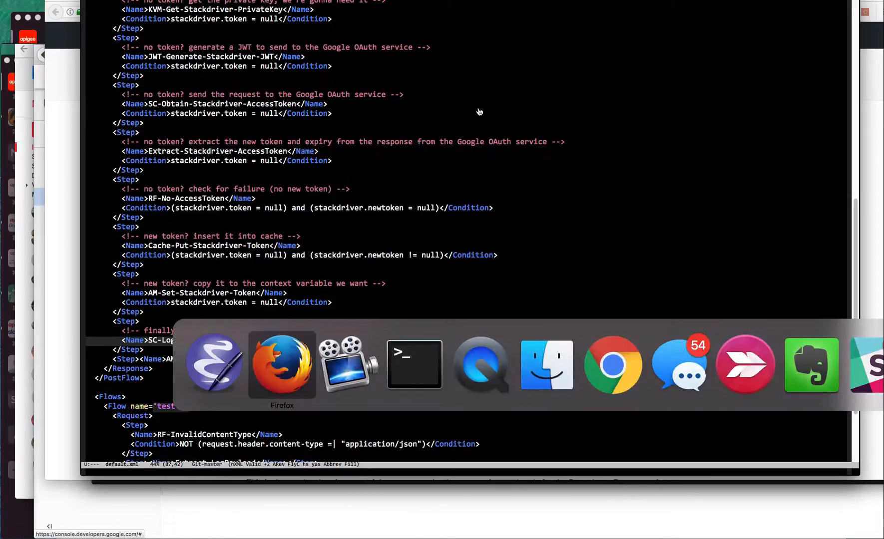
pyautogui.press('super+Tab')
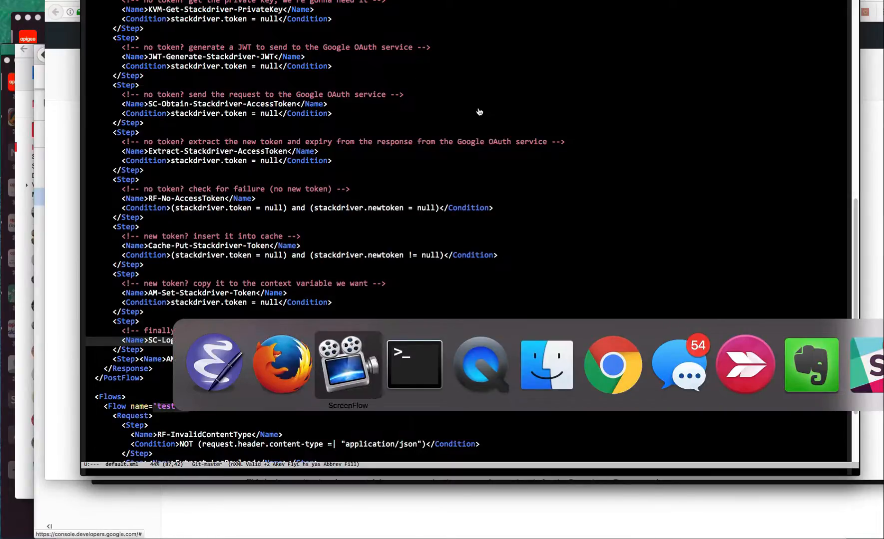
pyautogui.press('Tab')
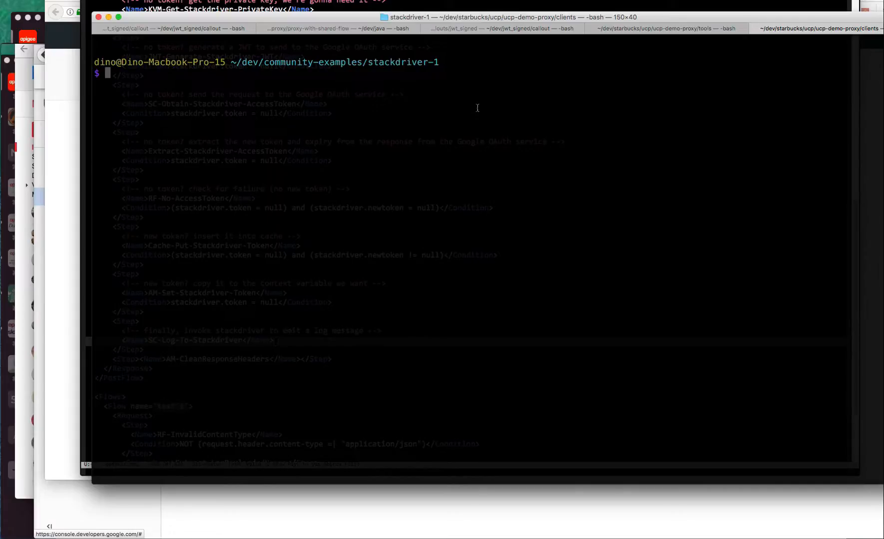
pyautogui.write('node ')
pyautogui.write('tools/')
pyautogui.write('pro')
# Run node tools/provisionKvmAndCache.js with no arguments to print its usage, then recall the command
pyautogui.press('Tab')
pyautogui.press('Return')
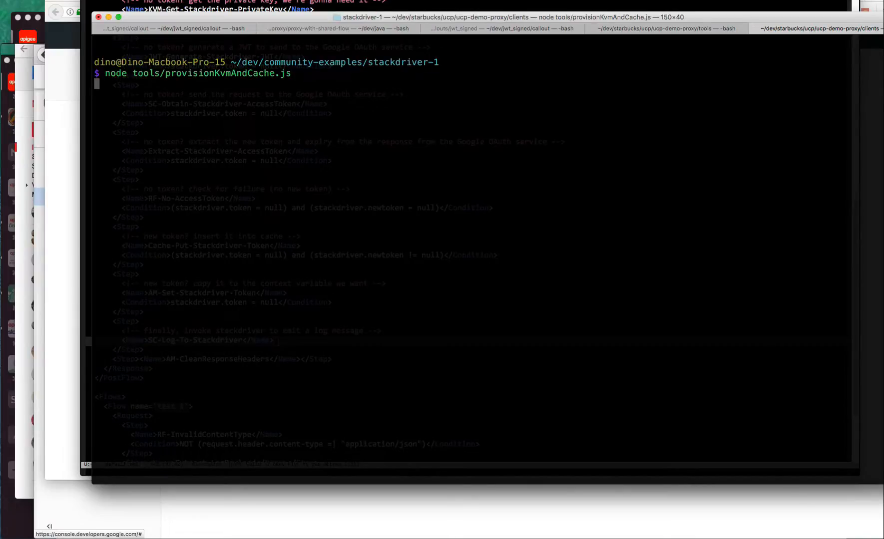
pyautogui.press('Up')
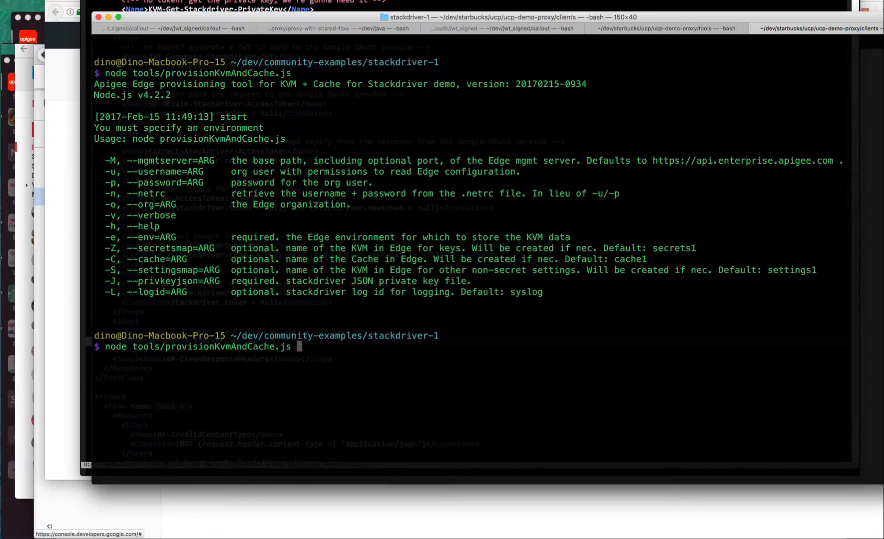
pyautogui.write('-n')
# Run provisionKvmAndCache.js -n -o cap500 -e test -J with the Stackdriver private key JSON path
pyautogui.moveTo(301, 193); pyautogui.dragTo(521, 193)
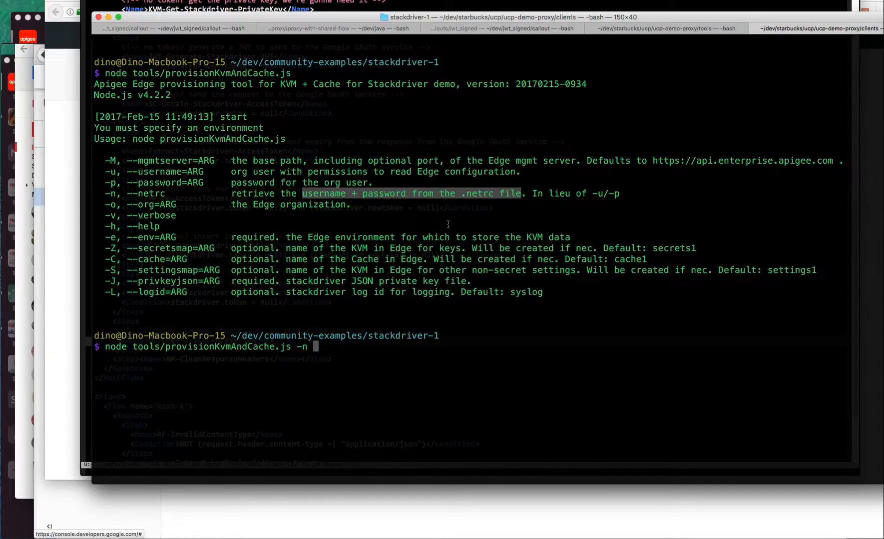
pyautogui.write('-o ')
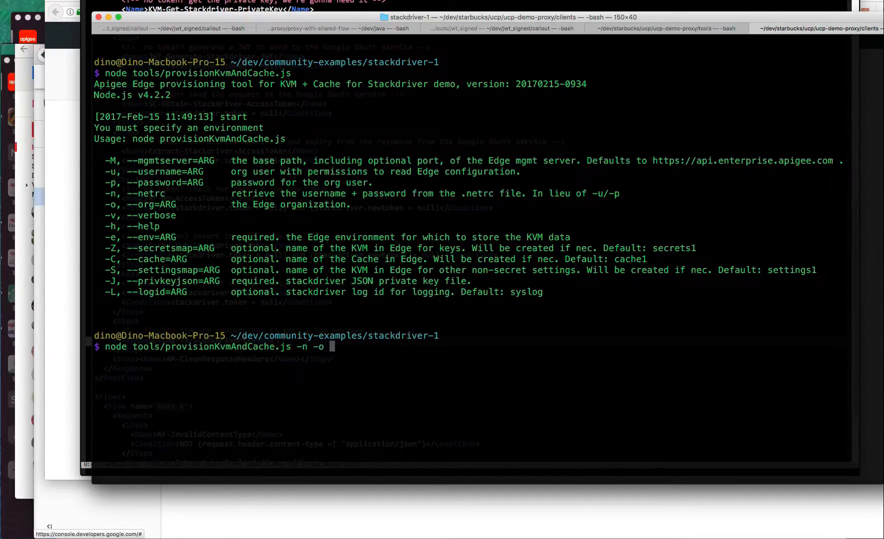
pyautogui.write('cap')
pyautogui.write('500 -e ')
pyautogui.write('test ')
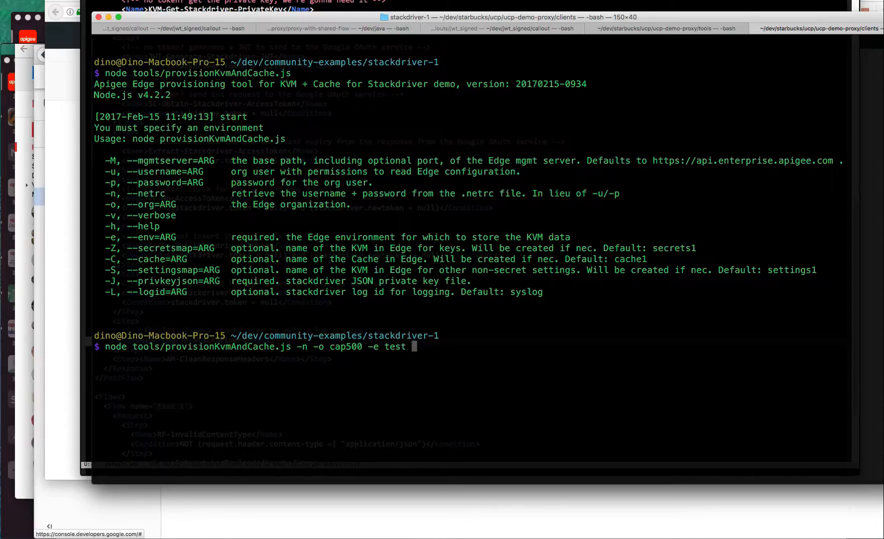
pyautogui.write('-')
pyautogui.write('J')
pyautogui.write('~/dev/st')
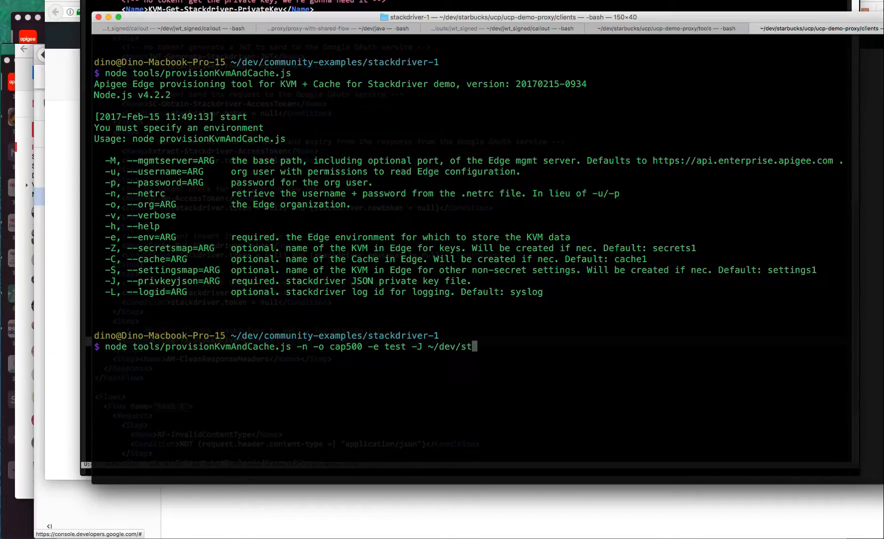
pyautogui.write('ack')
pyautogui.press('Tab')
pyautogui.write('pr')
pyautogui.press('Tab')
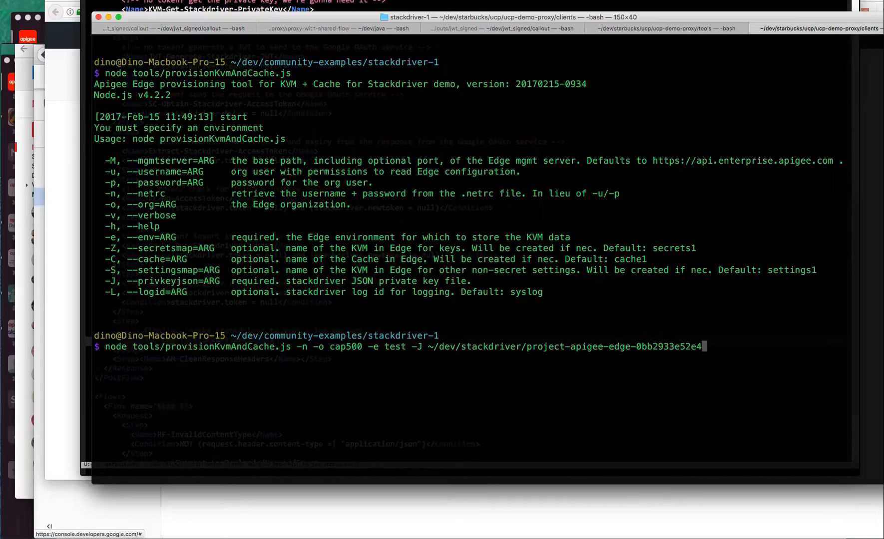
pyautogui.write('.')
pyautogui.press('Tab')
pyautogui.press('Return')
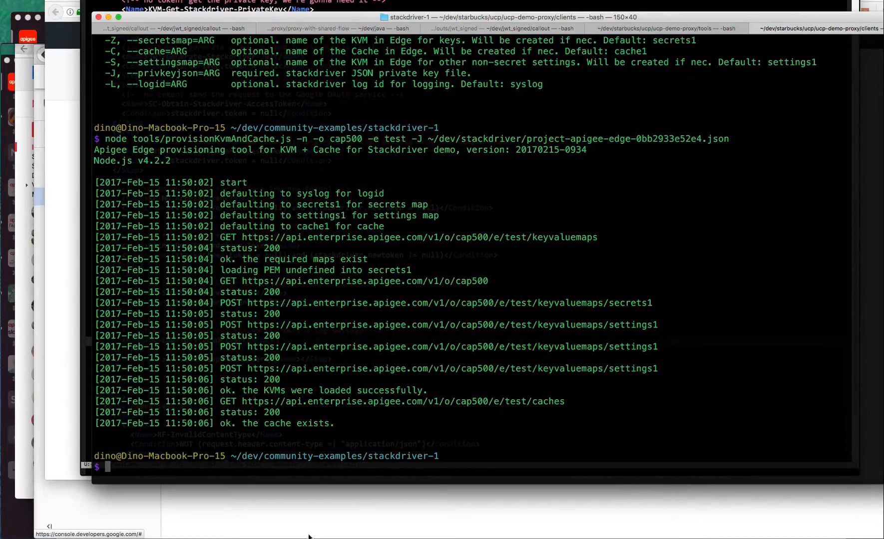
# Highlight the secrets1 and settings1 map names and the caches request in the tool's output
pyautogui.doubleClick(642, 302)
pyautogui.doubleClick(637, 324)
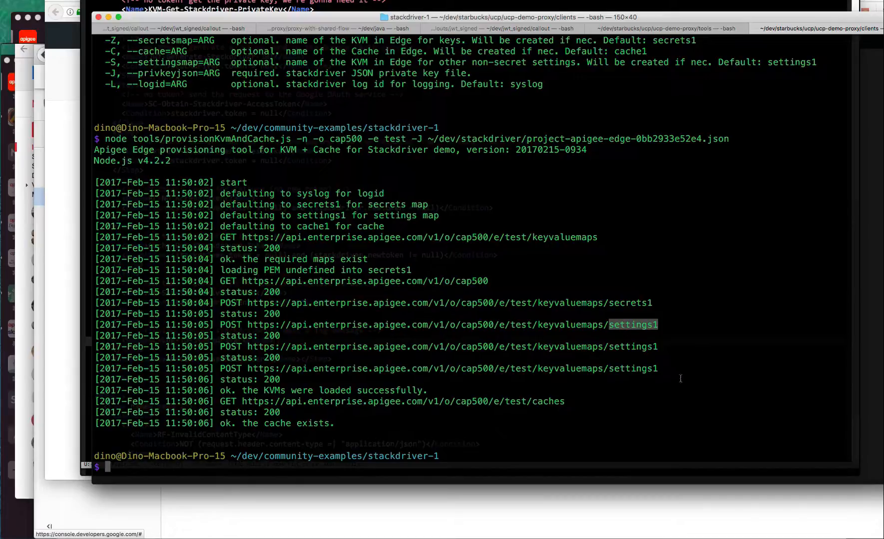
pyautogui.doubleClick(552, 401)
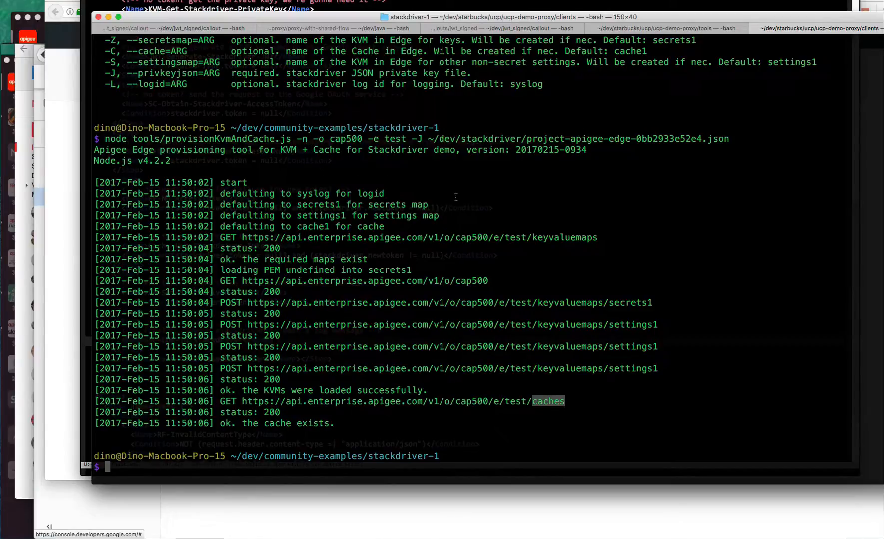
pyautogui.write('n')
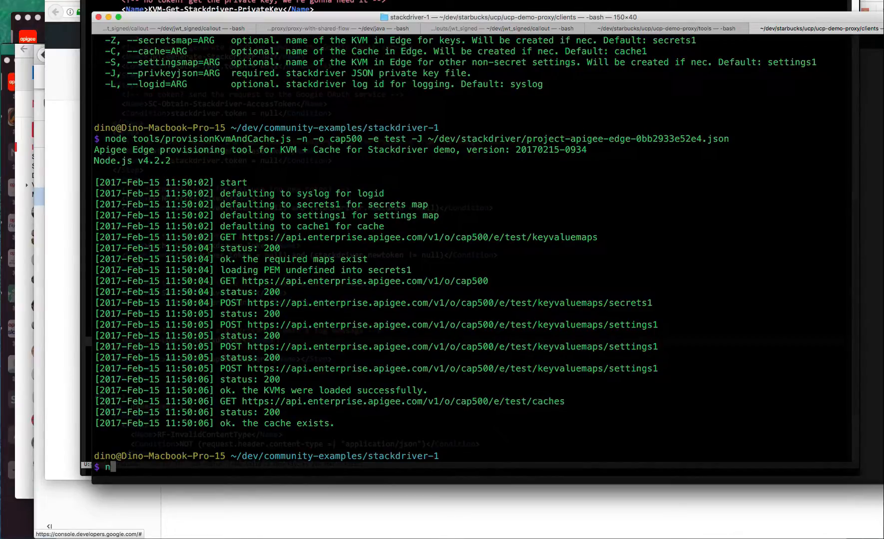
pyautogui.write('ode tool')
pyautogui.write('/im')
# Run importAndDeployProxy.js for usage, then rerun it with -n -o cap500 -e test to deploy stackdriver-1
pyautogui.press('BackSpace')
pyautogui.press('BackSpace')
pyautogui.press('BackSpace')
pyautogui.write('s/')
pyautogui.write('im')
pyautogui.press('Tab')
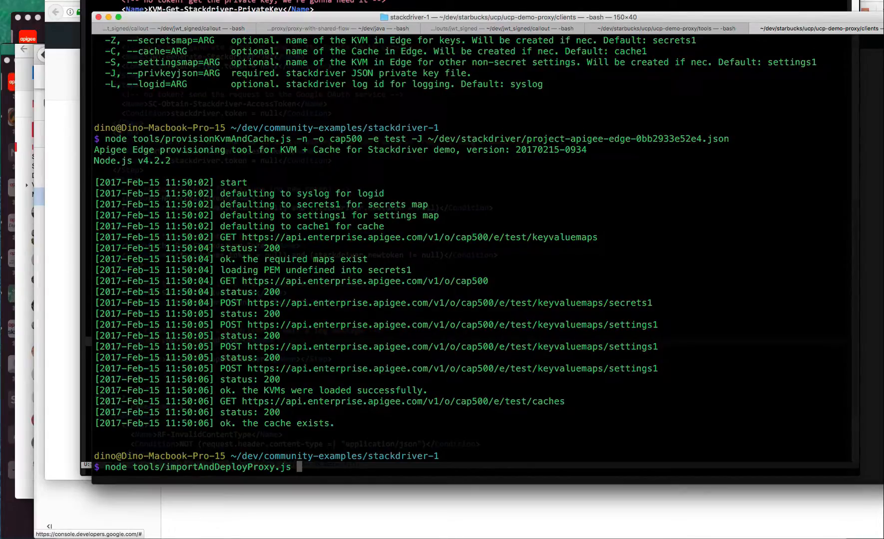
pyautogui.press('Return')
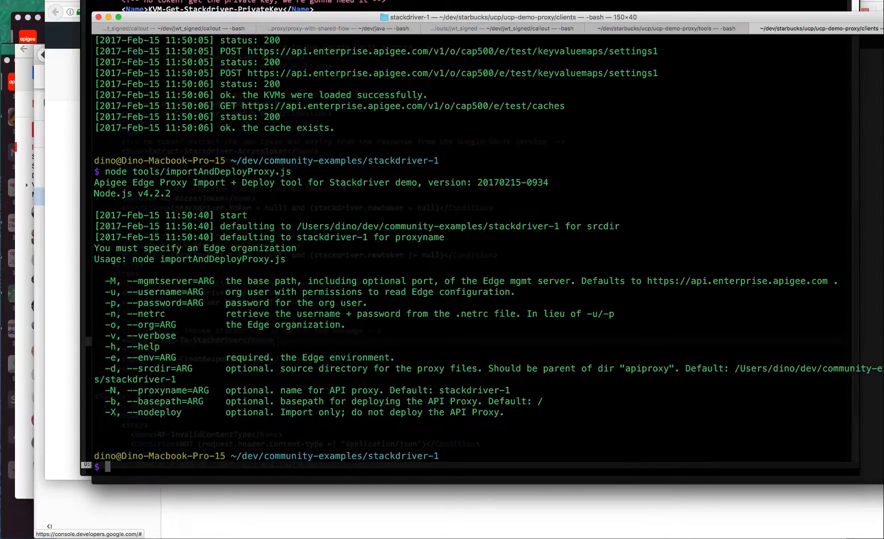
pyautogui.press('Up')
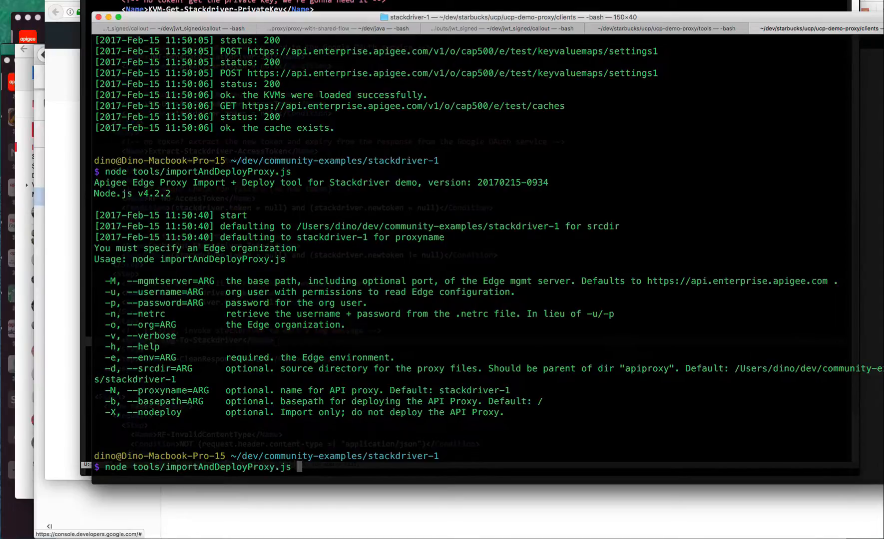
pyautogui.write('-n ')
pyautogui.write('-o cap500 ')
pyautogui.write('-e ')
pyautogui.write('test')
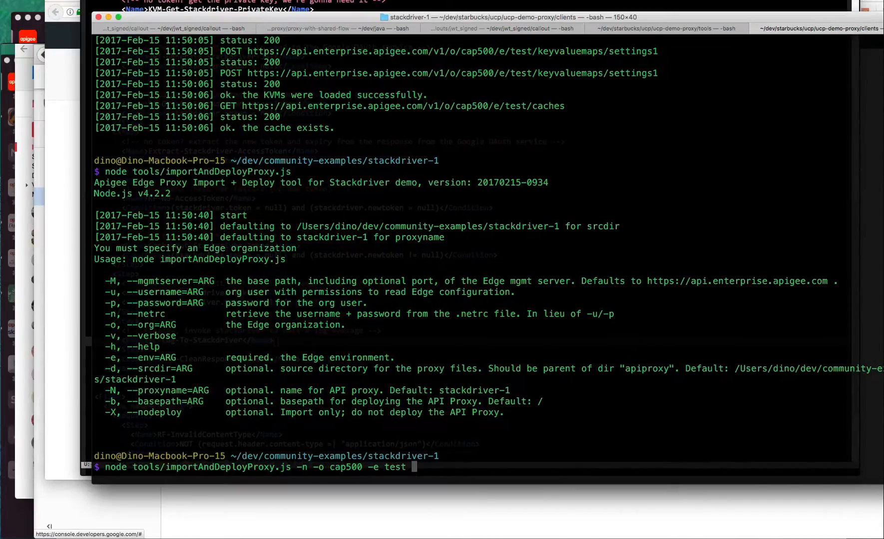
pyautogui.press('Return')
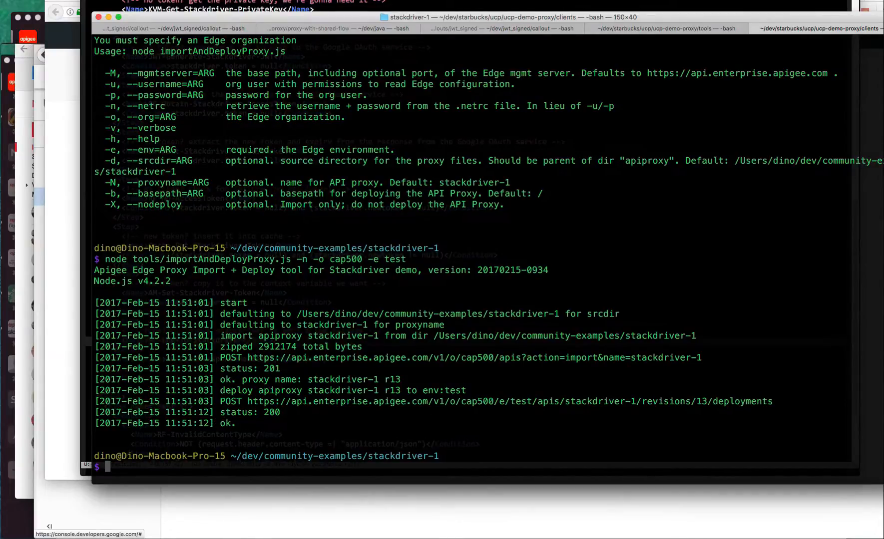
# Switch to Apigee Edge and bring up the stackdriver-1 proxy's Develop view at revision 13
pyautogui.press('super+Tab')
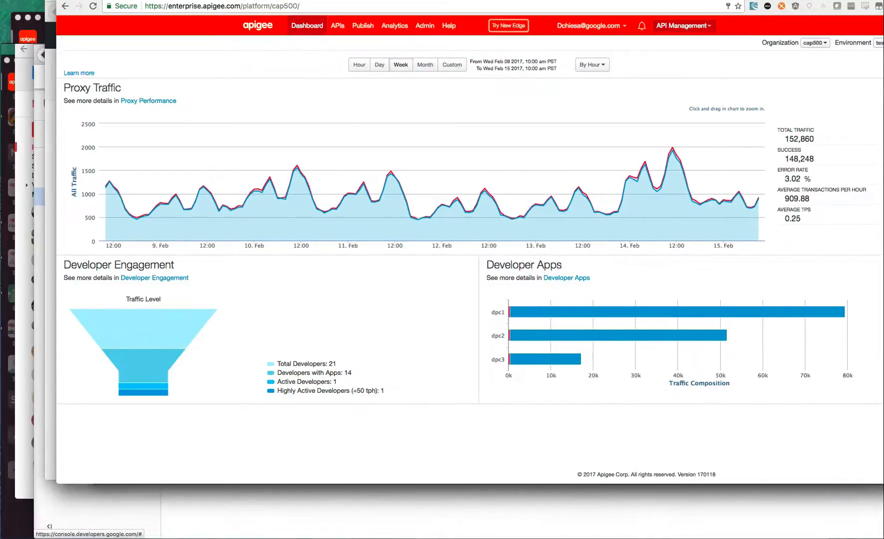
pyautogui.click(338, 42)
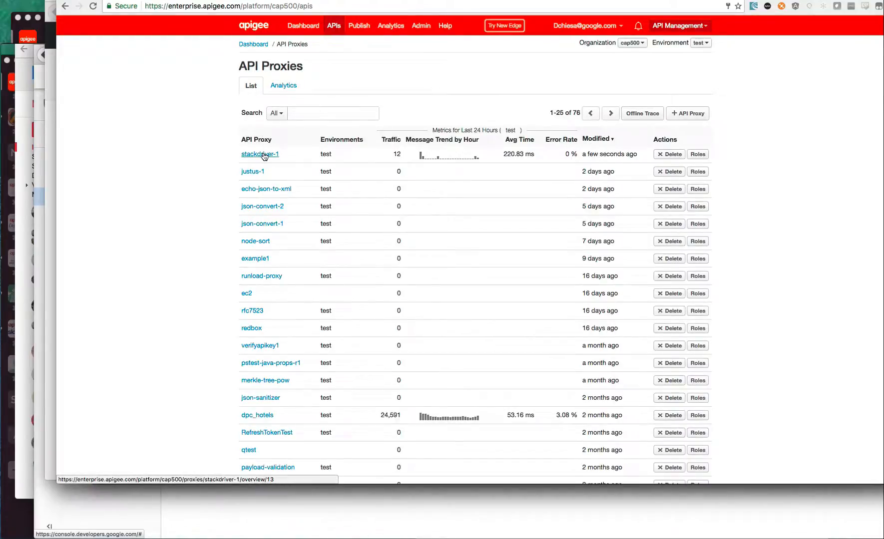
pyautogui.click(259, 154)
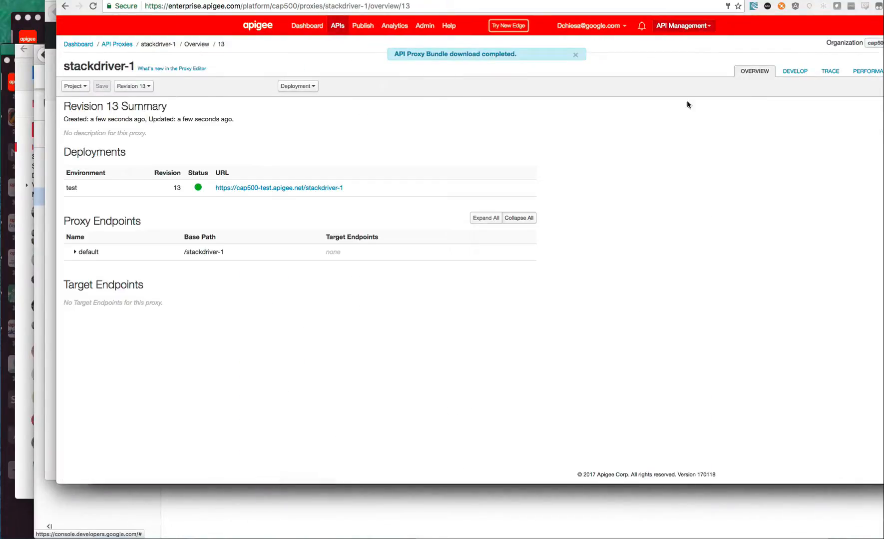
pyautogui.click(829, 71)
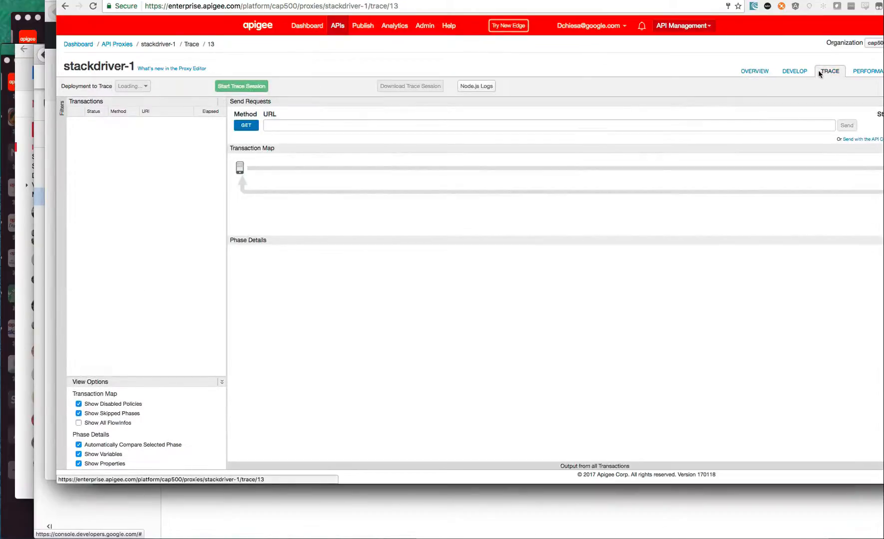
pyautogui.click(793, 71)
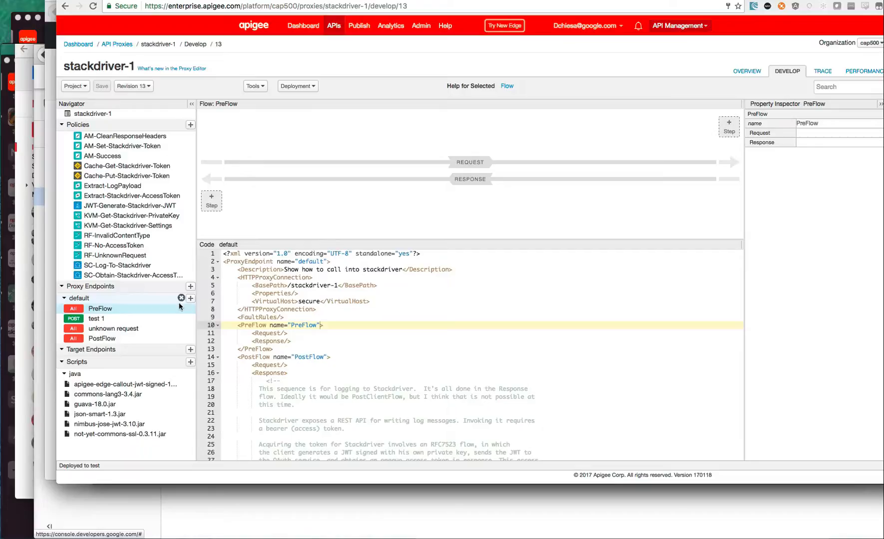
pyautogui.moveTo(124, 318)
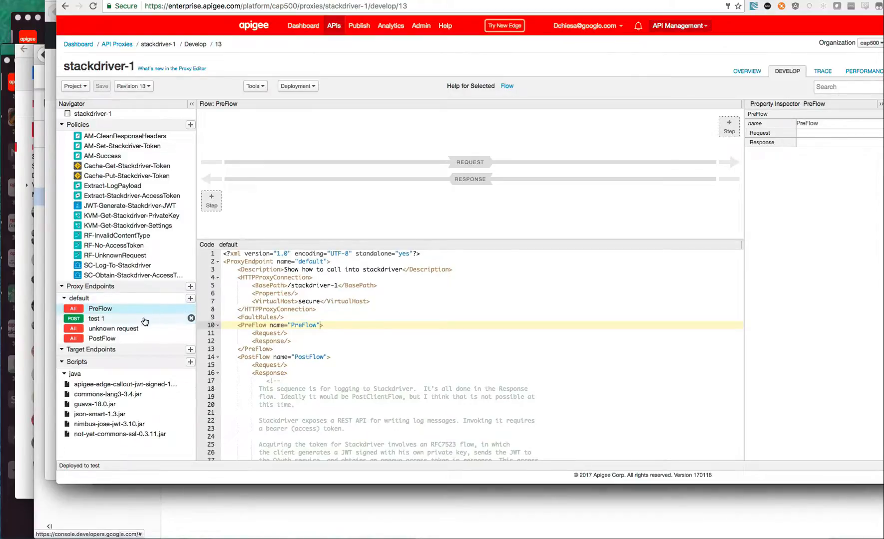
pyautogui.scroll(-5, 299, 339)
pyautogui.scroll(-5, 299, 338)
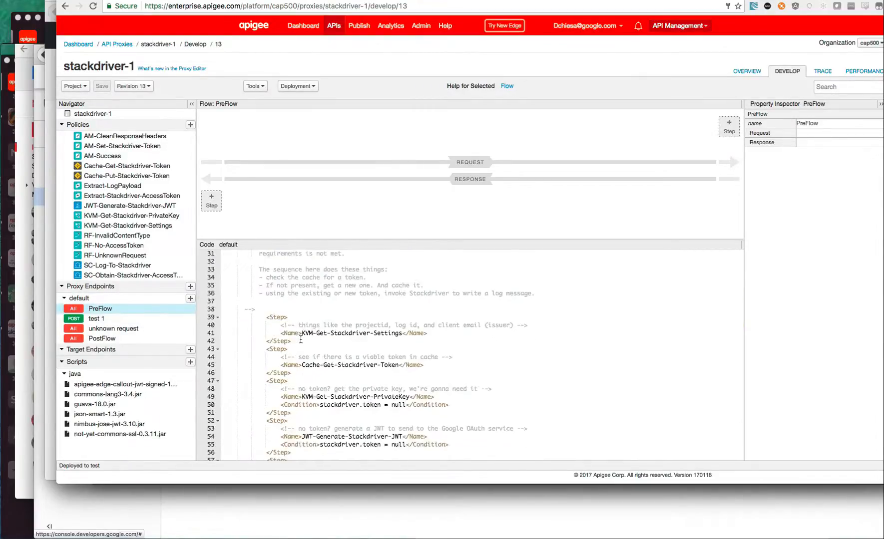
pyautogui.scroll(-5, 300, 338)
pyautogui.scroll(-5, 299, 339)
pyautogui.scroll(-3, 300, 339)
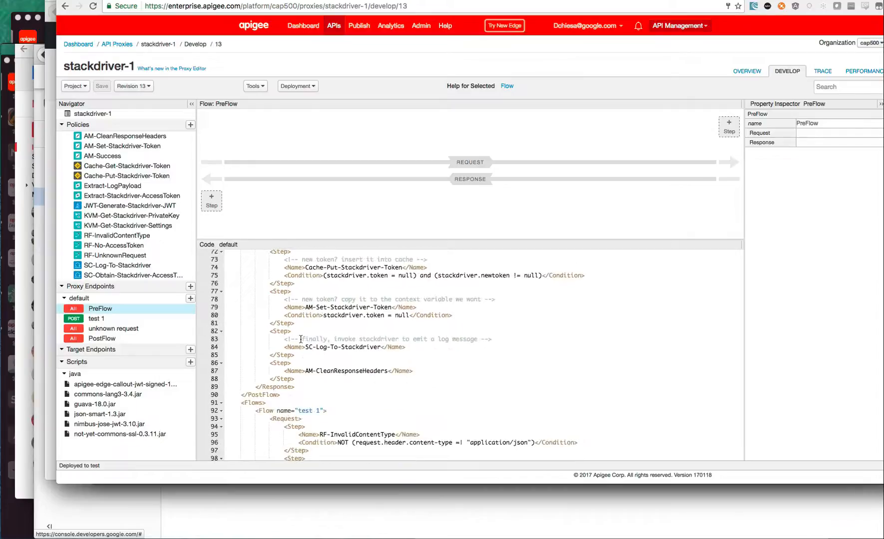
pyautogui.scroll(-2, 299, 338)
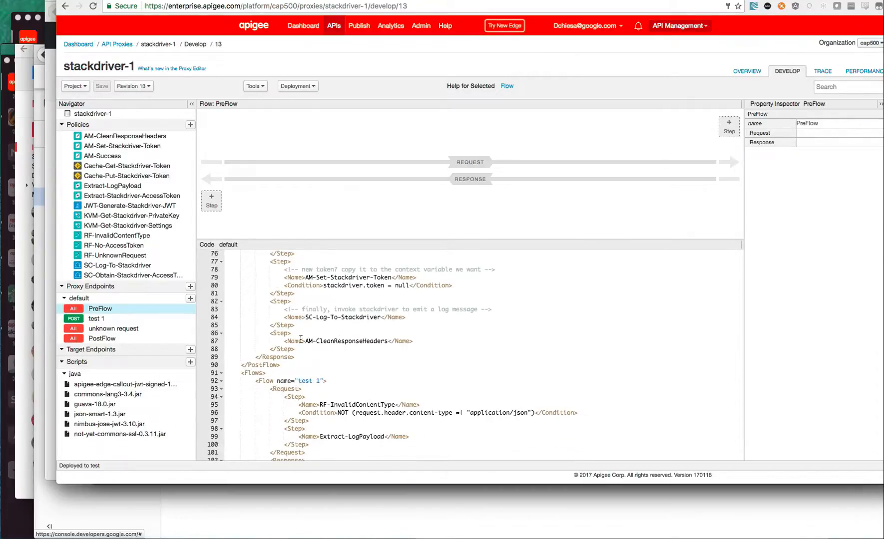
pyautogui.scroll(5, 300, 338)
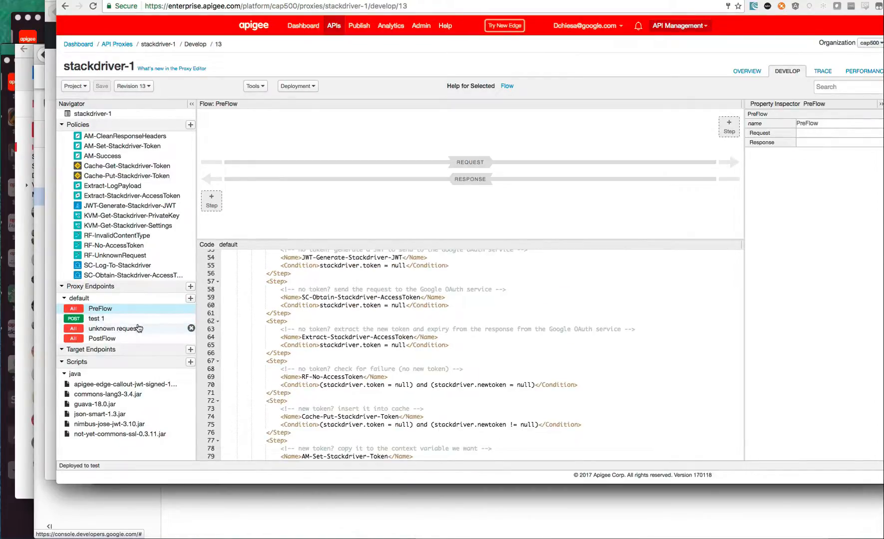
pyautogui.scroll(10, 293, 307)
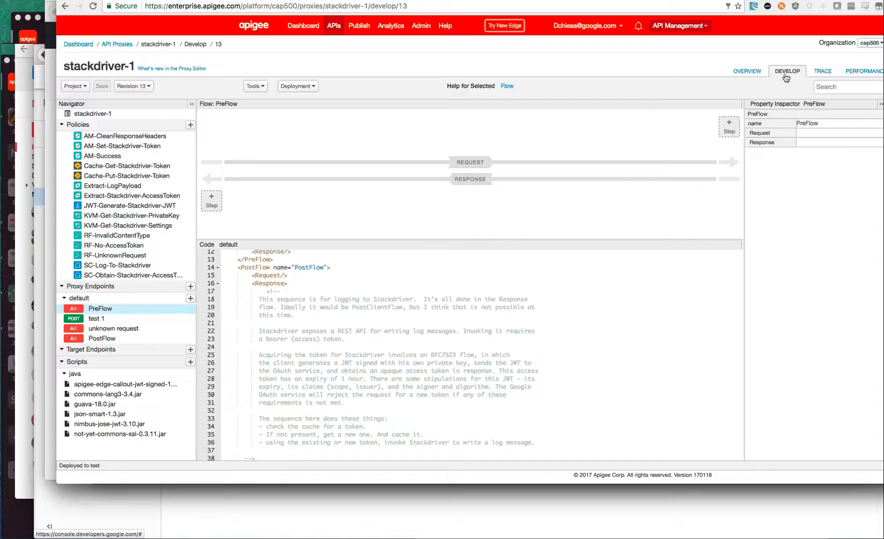
# Start a trace session on stackdriver-1 revision 13 in test and return to Terminal
pyautogui.click(822, 71)
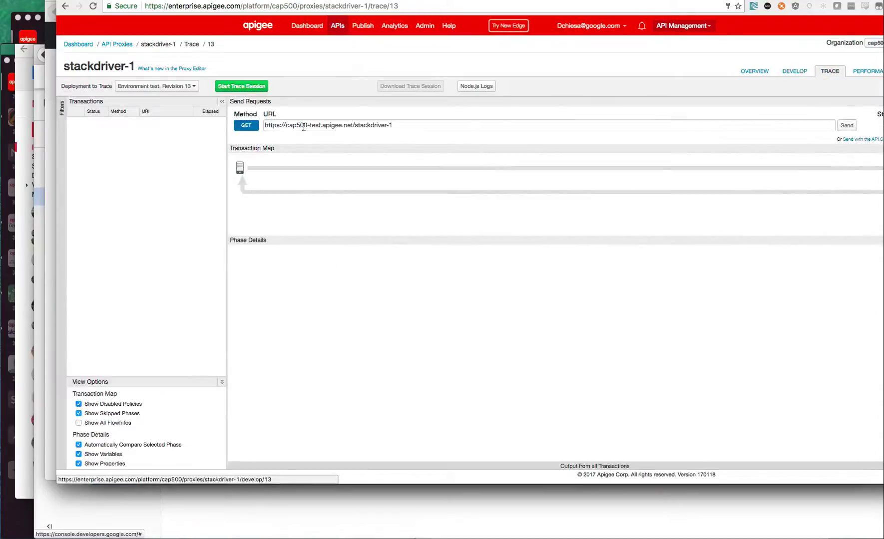
pyautogui.click(256, 88)
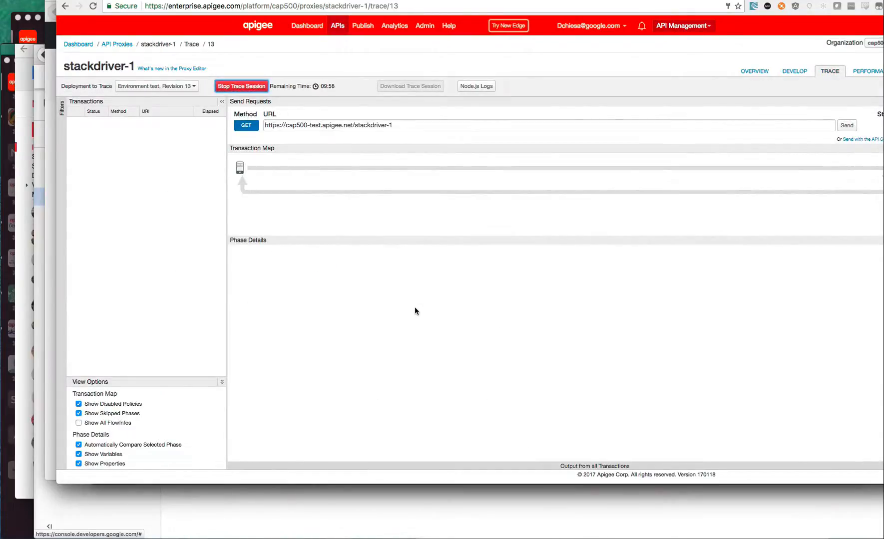
pyautogui.press('super+Tab')
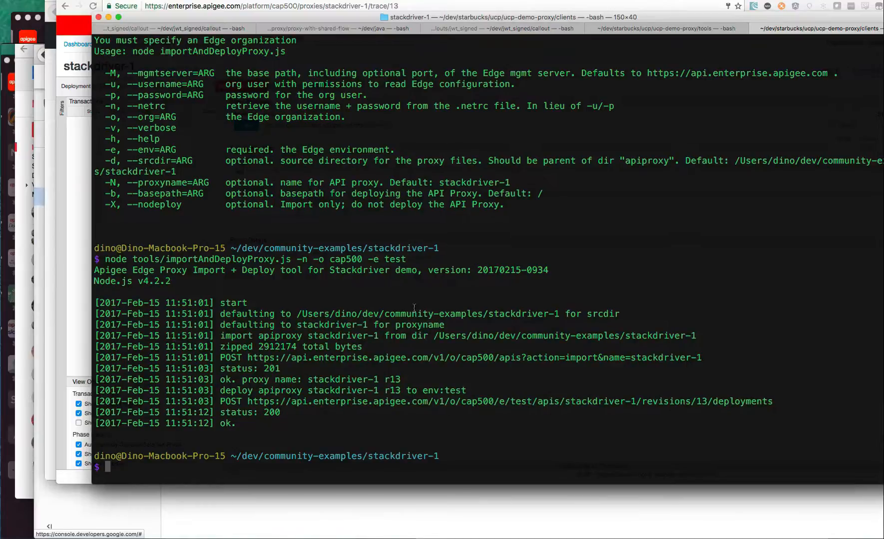
pyautogui.write('curl -i ')
pyautogui.write('htt')
pyautogui.write('ps://')
pyautogui.write('cap500-')
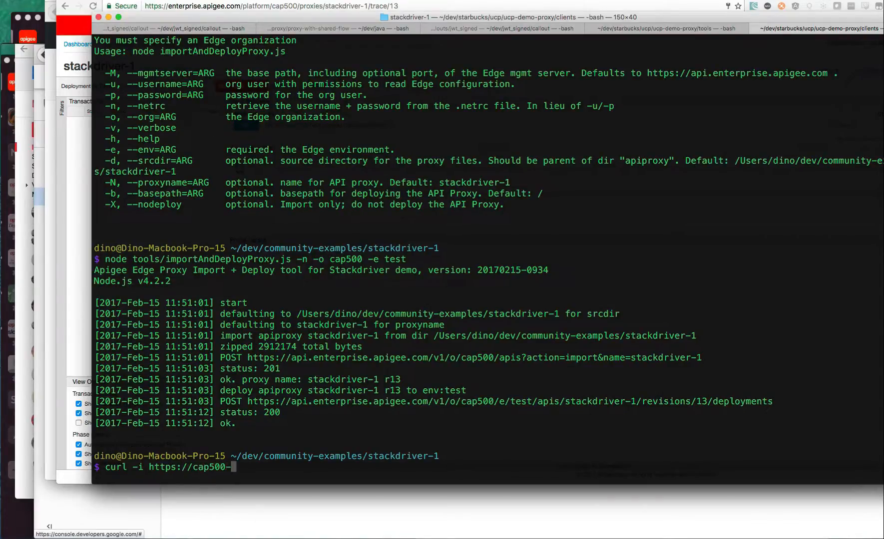
pyautogui.write('test.ap')
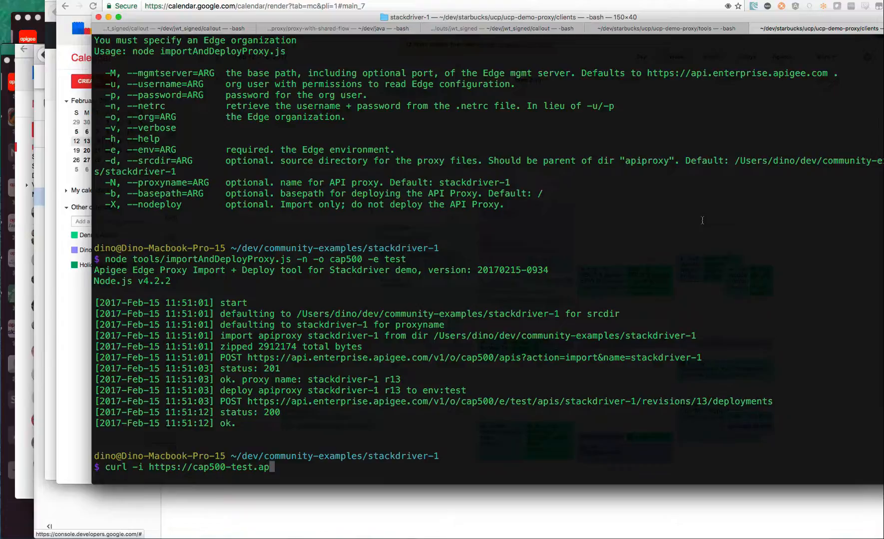
pyautogui.write('igee.net/')
pyautogui.write('stackdriv')
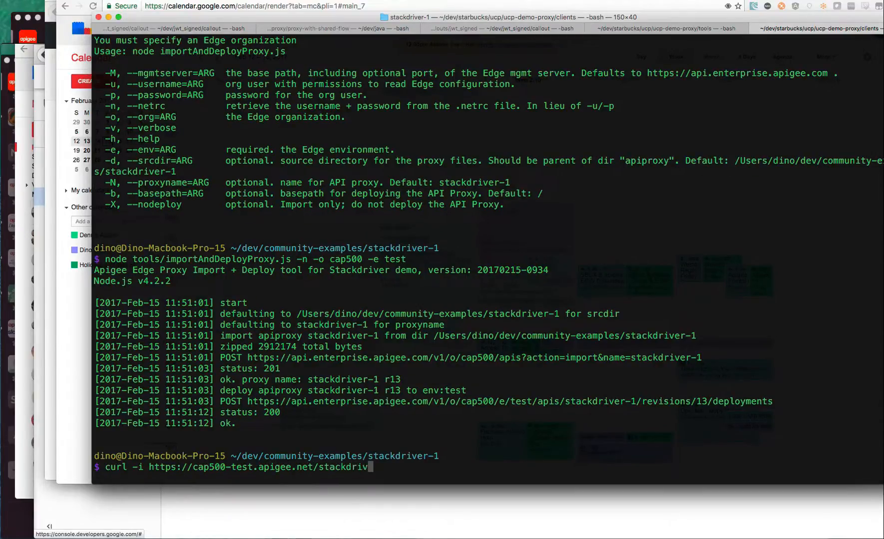
pyautogui.write('er-1/')
pyautogui.write('t1 -')
pyautogui.write('H conte')
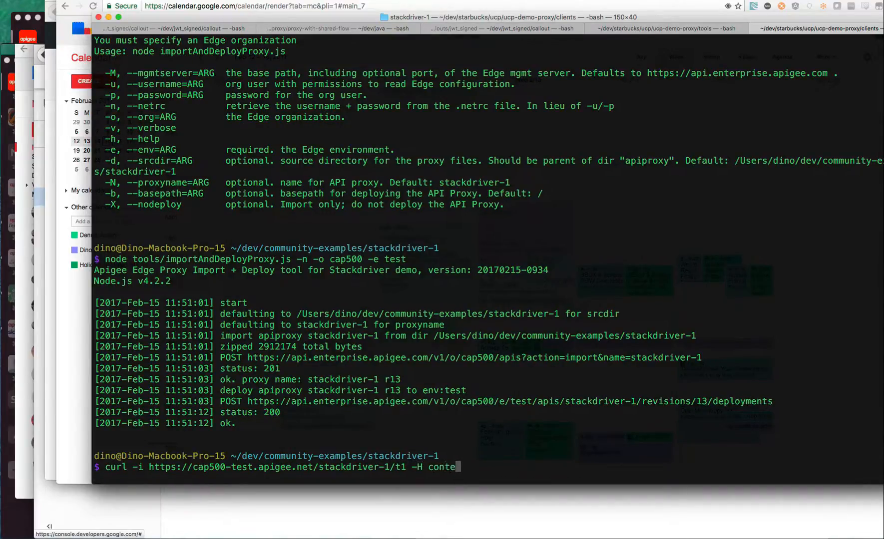
pyautogui.write('nt-type:')
pyautogui.write('application/json')
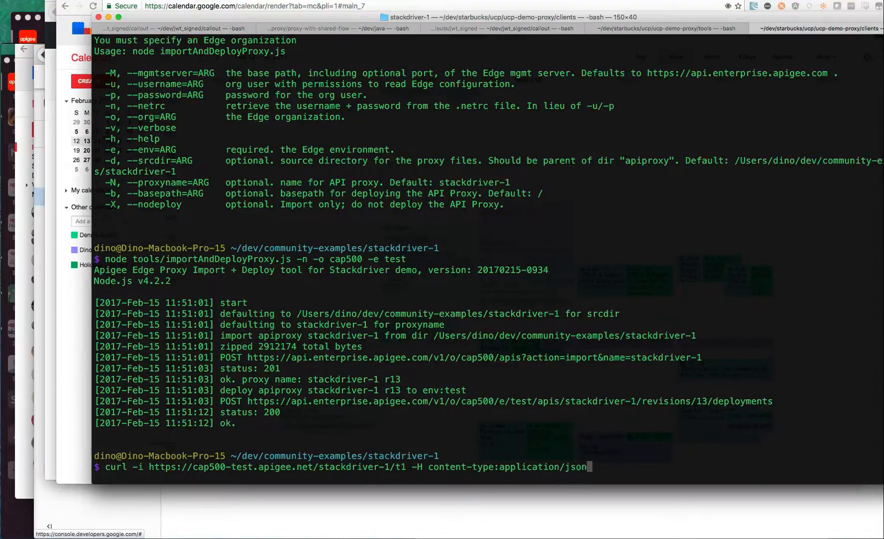
pyautogui.write(" -d '")
pyautogui.write('{ "')
pyautogui.write('paylao')
# Send curl -i POST to cap500-test stackdriver-1/t1 with JSON payload 'This will appear in the Stackdriver log'
pyautogui.press('BackSpace')
pyautogui.press('BackSpace')
pyautogui.write('oad:')
pyautogui.press('BackSpace')
pyautogui.write('" : ')
pyautogui.write('"')
pyautogui.write('This will appe')
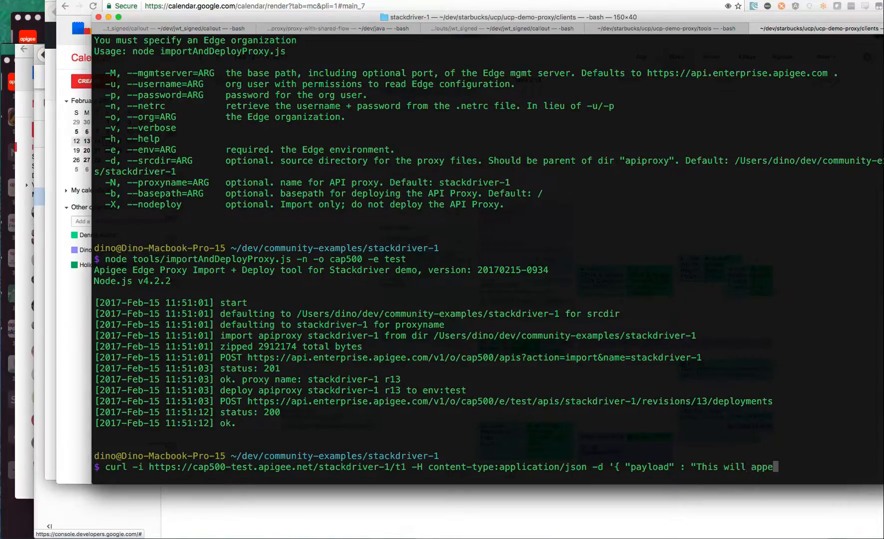
pyautogui.write('ar in the Sta')
pyautogui.write('ckdrive')
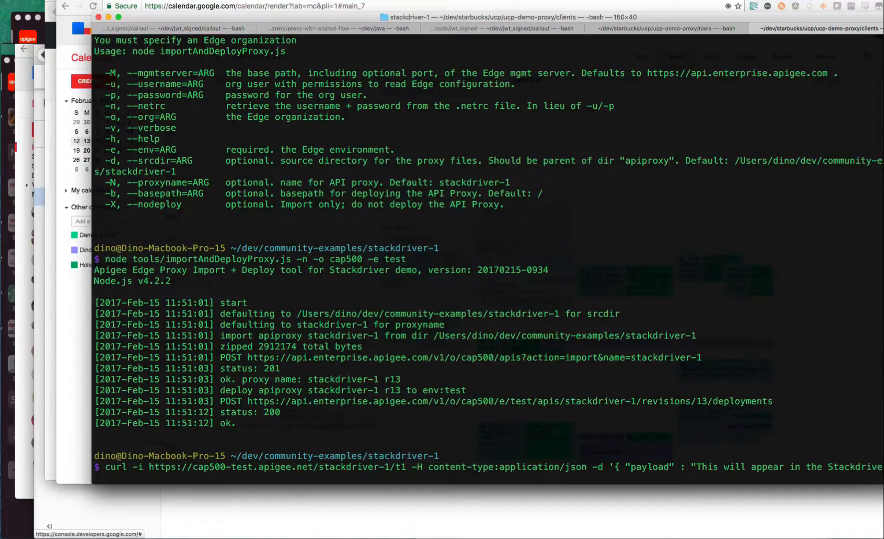
pyautogui.write('r')
pyautogui.write(' }')
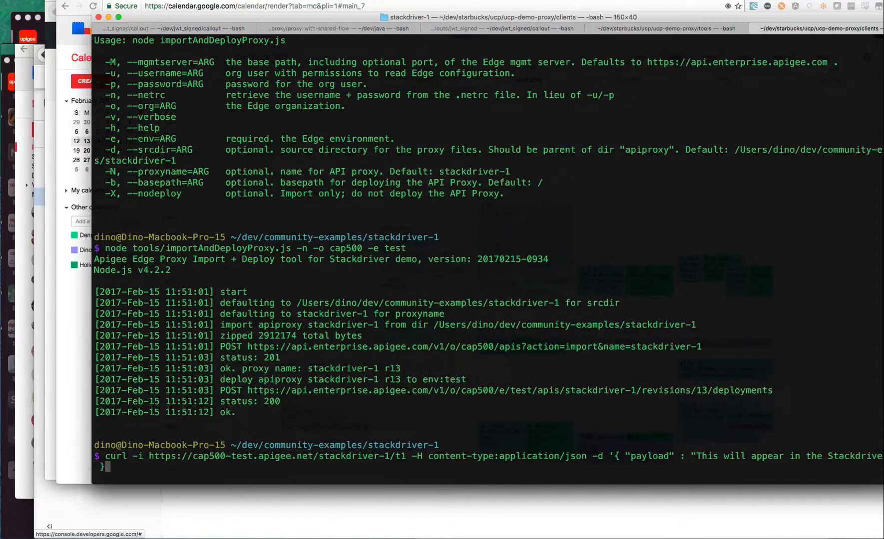
pyautogui.write("'")
pyautogui.press('Return')
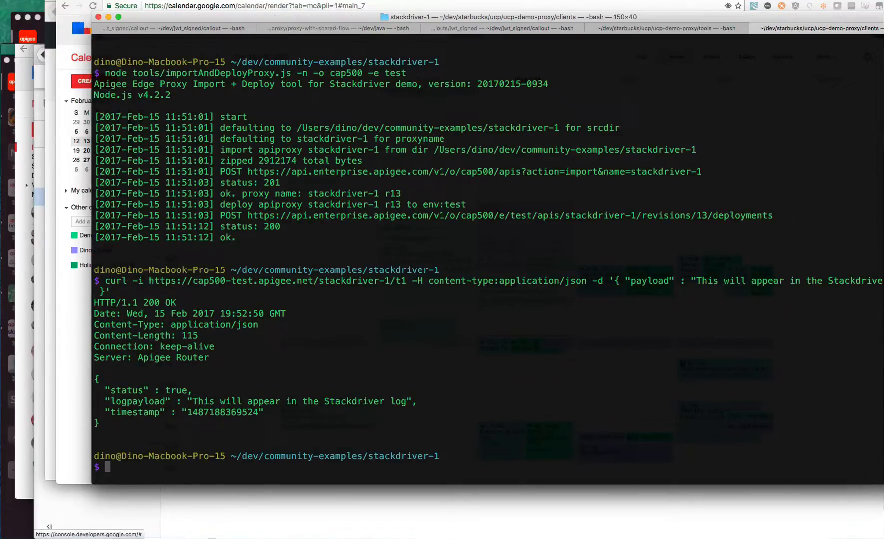
# Edit the recalled curl command's payload to 'Mesage #2' and send it to the proxy
pyautogui.press('Up')
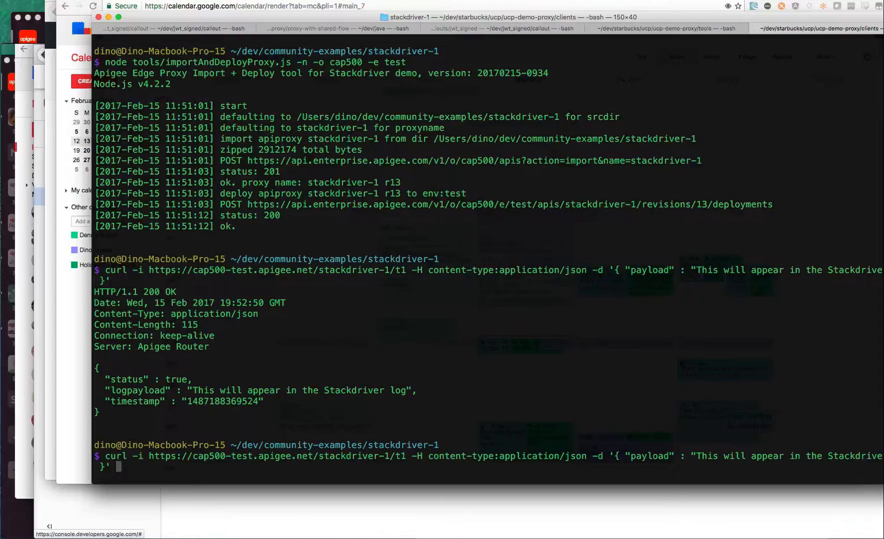
pyautogui.hotkey('alt', 'b')
pyautogui.hotkey('alt', 'b')
pyautogui.hotkey('alt', 'b')
pyautogui.hotkey('ctrl', 'w')
pyautogui.hotkey('ctrl', 'w')
pyautogui.hotkey('ctrl', 'w')
pyautogui.hotkey('ctrl', 'w')
pyautogui.hotkey('ctrl', 'w')
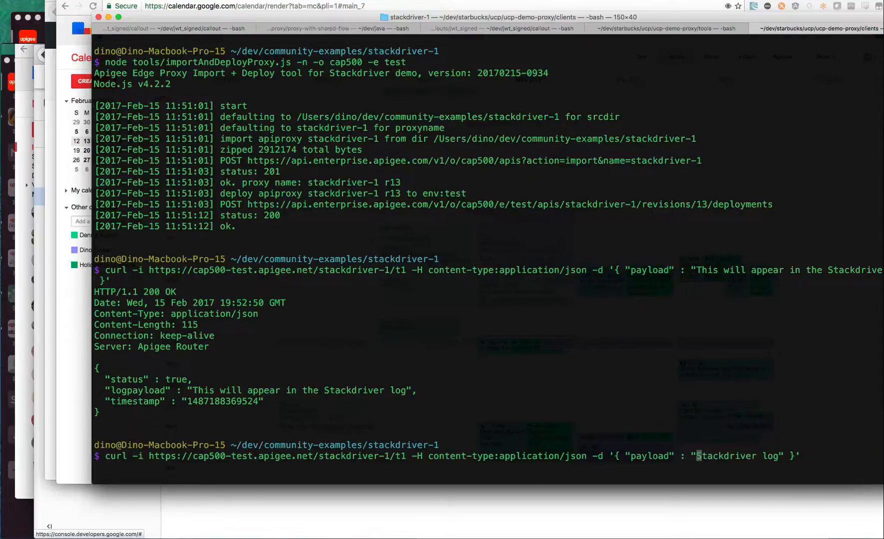
pyautogui.write('Mesage ')
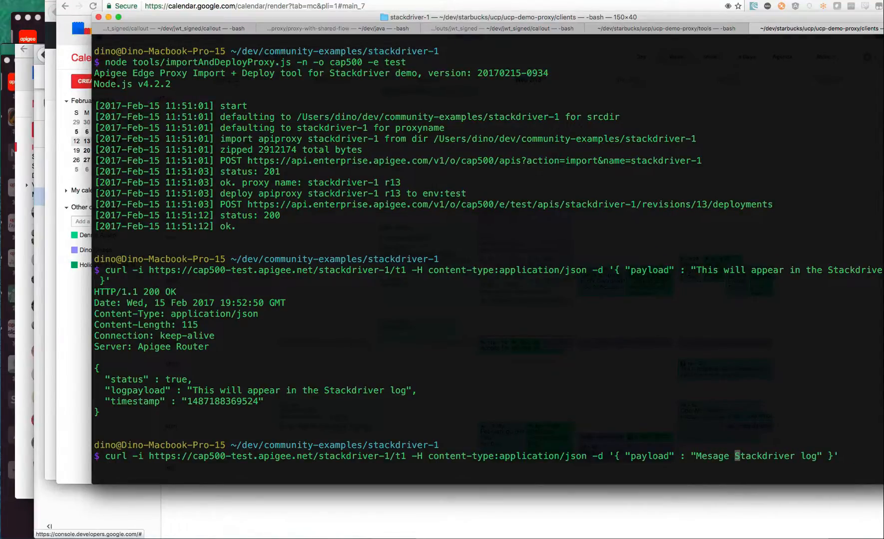
pyautogui.write('#2')
pyautogui.hotkey('alt', 'd')
pyautogui.hotkey('alt', 'd')
pyautogui.hotkey('ctrl', 'd')
pyautogui.press('Return')
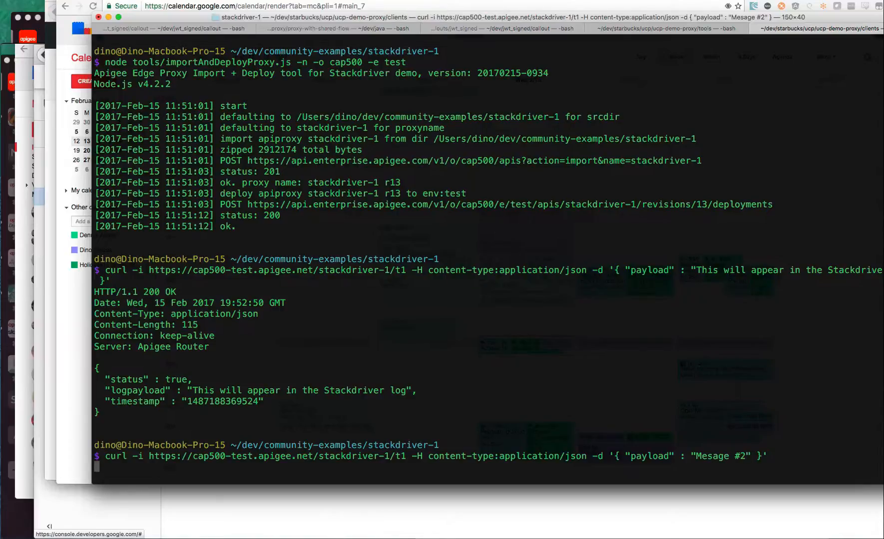
# Send a further curl request with payload 'One last message', then leave Terminal
pyautogui.press('Up')
pyautogui.press('Left')
pyautogui.press('Left')
pyautogui.press('Left')
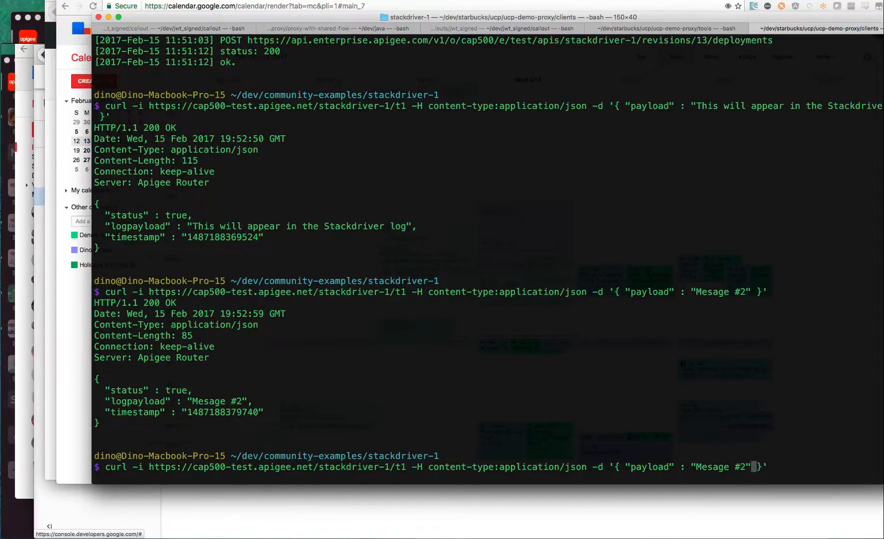
pyautogui.press('BackSpace')
pyautogui.press('BackSpace')
pyautogui.press('BackSpace')
pyautogui.press('BackSpace')
pyautogui.press('BackSpace')
pyautogui.press('BackSpace')
pyautogui.write('One l')
pyautogui.write('ast mesa')
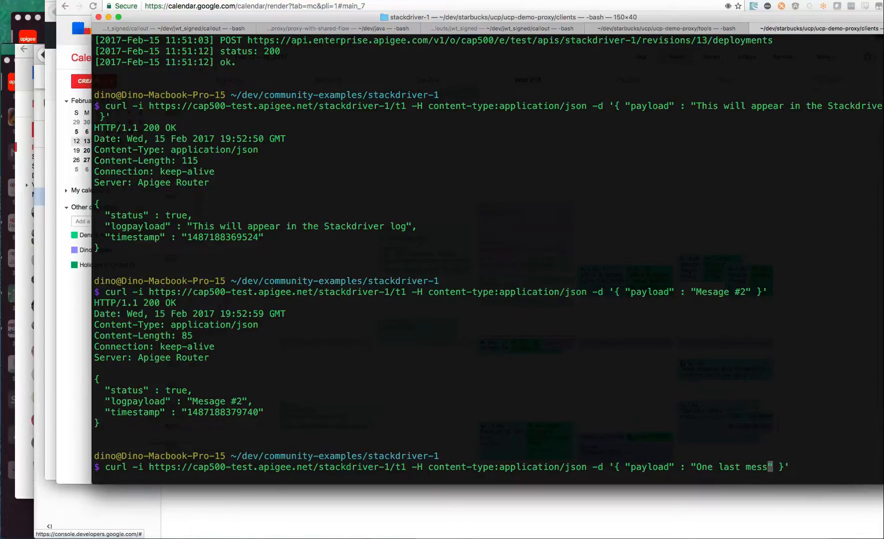
pyautogui.write('age')
pyautogui.press('Return')
pyautogui.press('super+Tab')
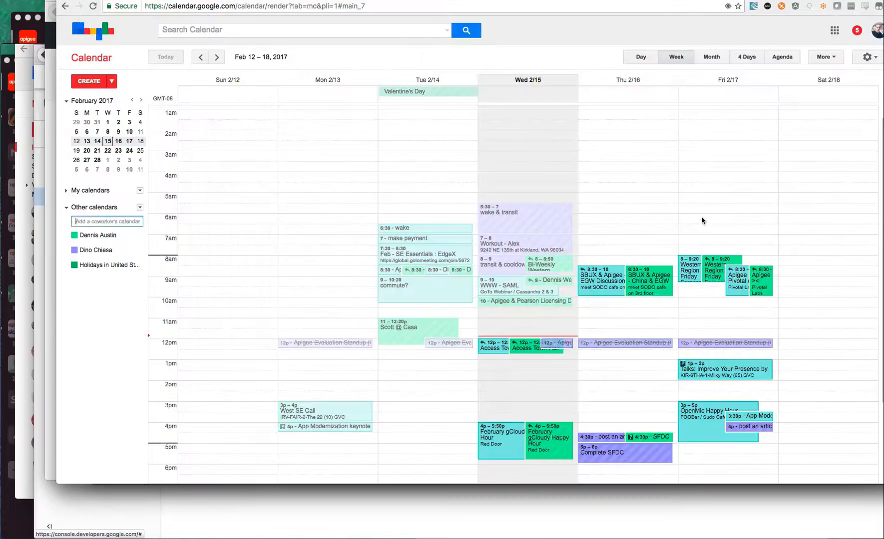
# Back in the Apigee trace, inspect Extract-LogPayload and the settings and token-cache lookup steps of request 1
pyautogui.press('super+Tab')
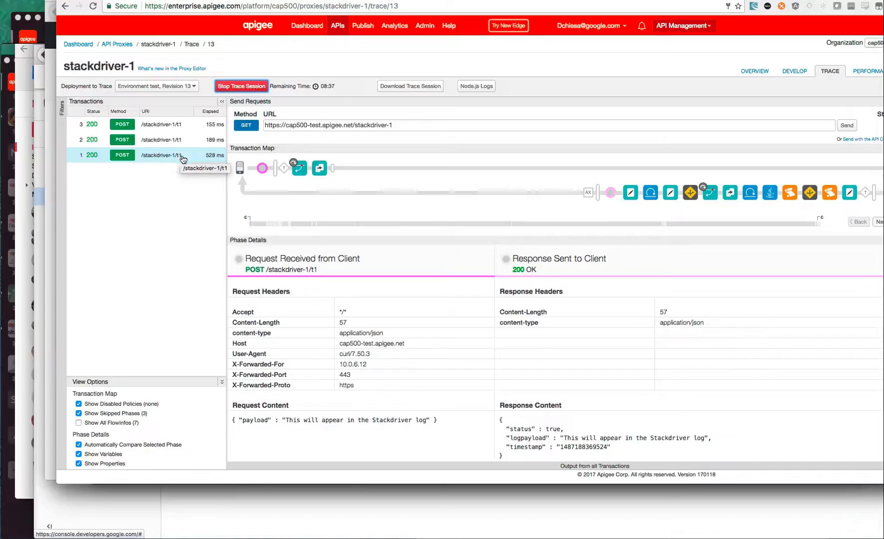
pyautogui.click(321, 170)
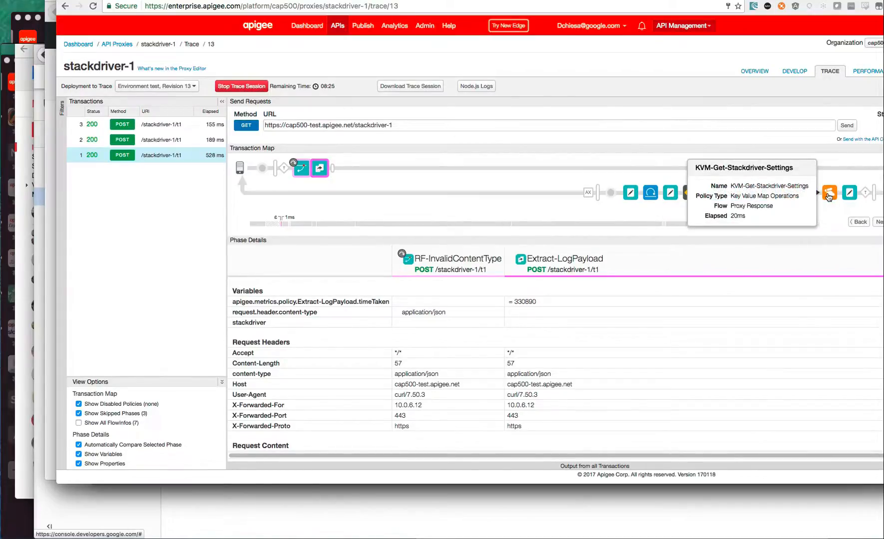
pyautogui.click(808, 194)
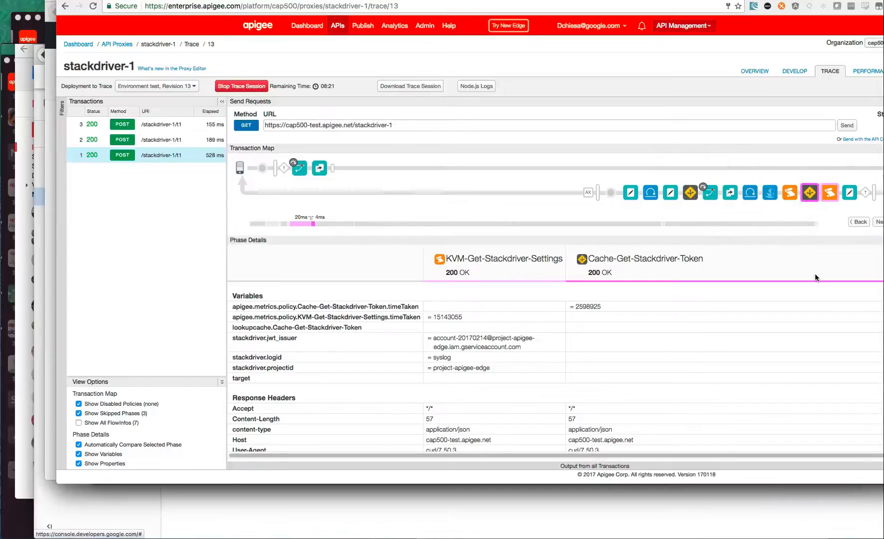
# Inspect the private-key lookup, JWT-Generate step and token callout, highlighting the returned access token
pyautogui.click(789, 194)
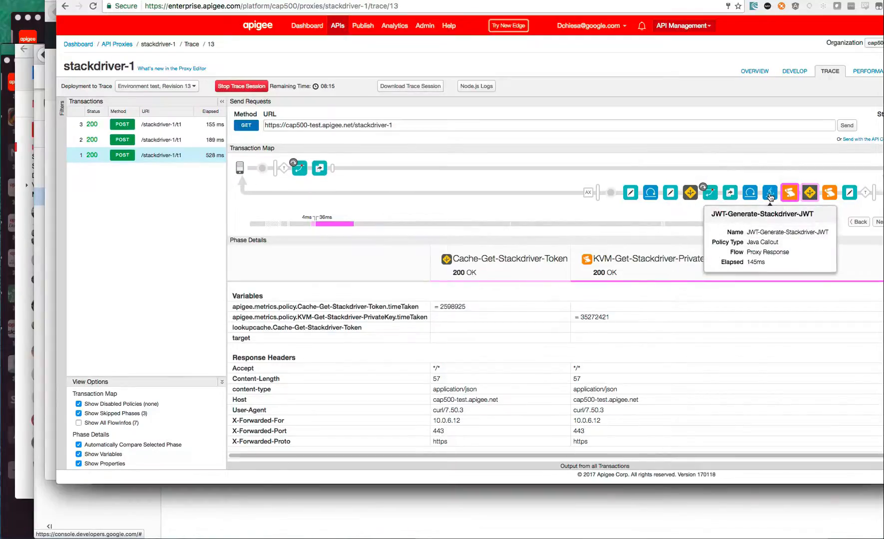
pyautogui.click(771, 193)
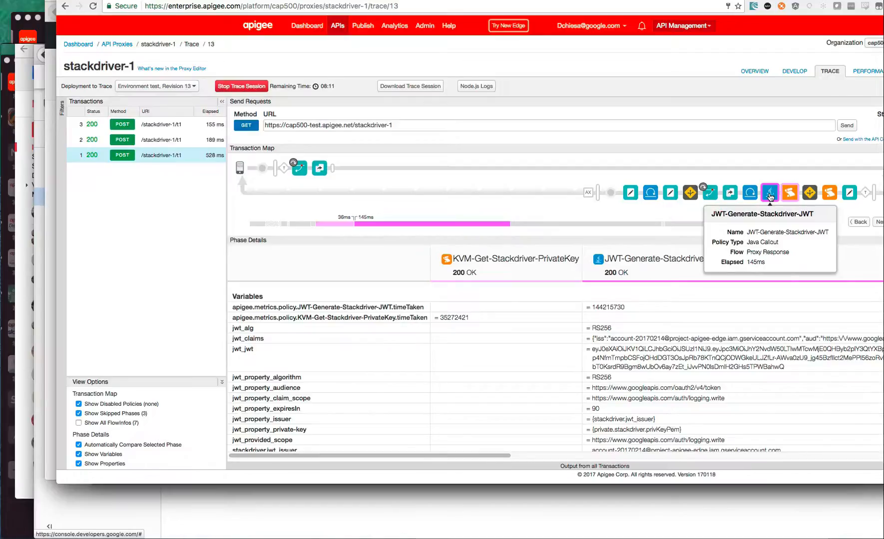
pyautogui.click(751, 192)
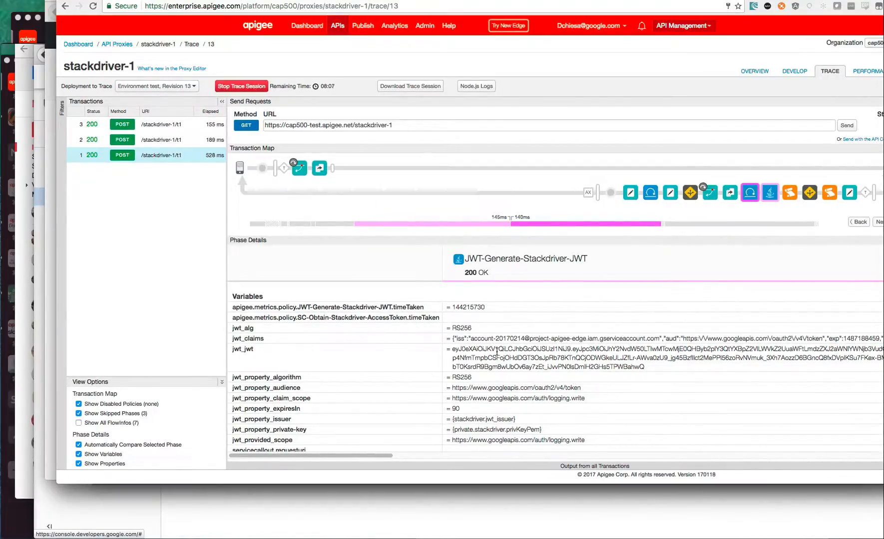
pyautogui.click(729, 193)
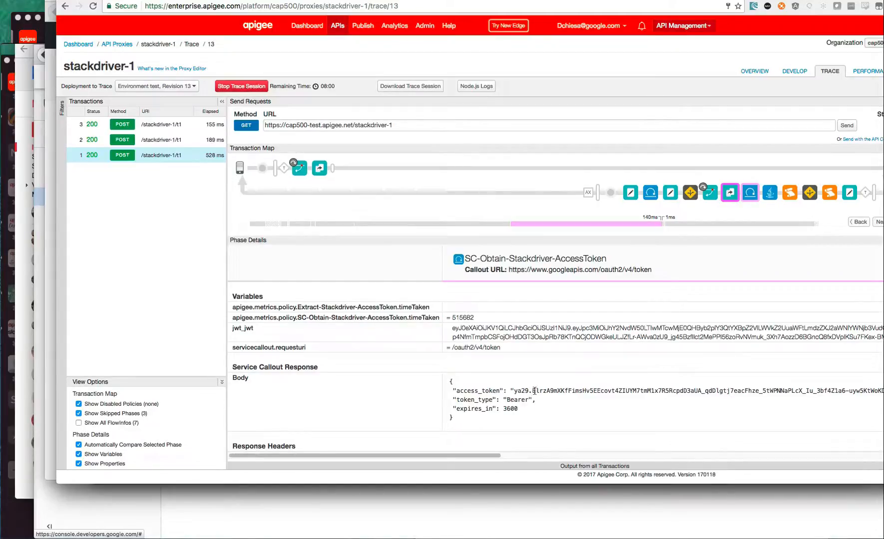
pyautogui.moveTo(514, 391); pyautogui.dragTo(678, 386)
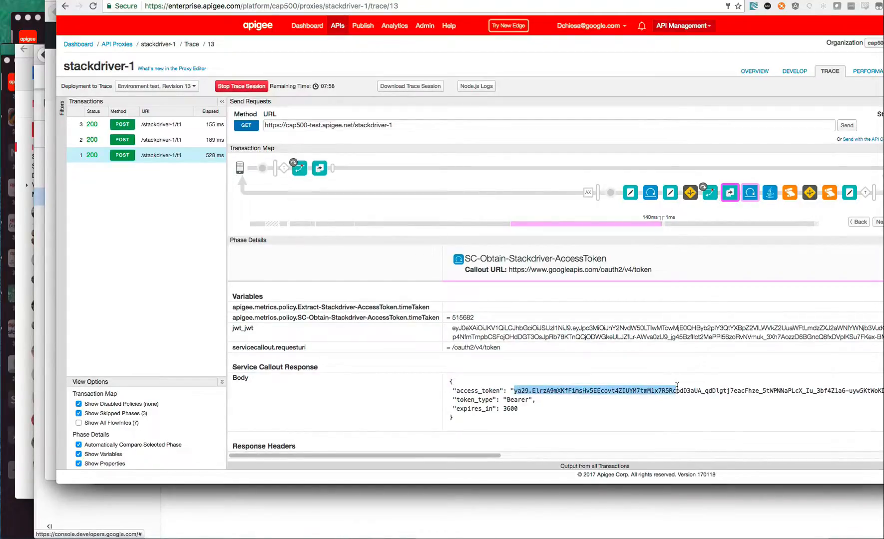
# Inspect Extract-Stackdriver-AccessToken, Cache-Put and SC-Log-To-Stackdriver, highlighting the entries:write path and logged payload
pyautogui.click(708, 193)
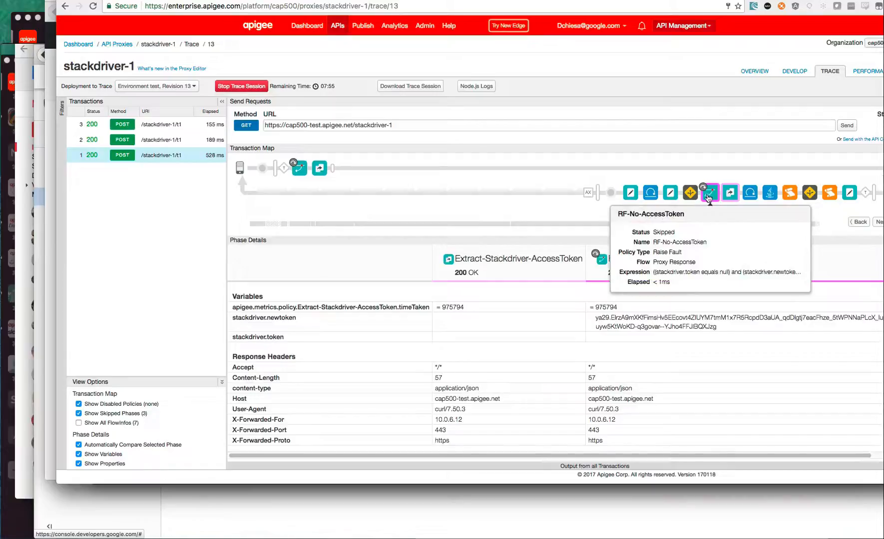
pyautogui.click(690, 192)
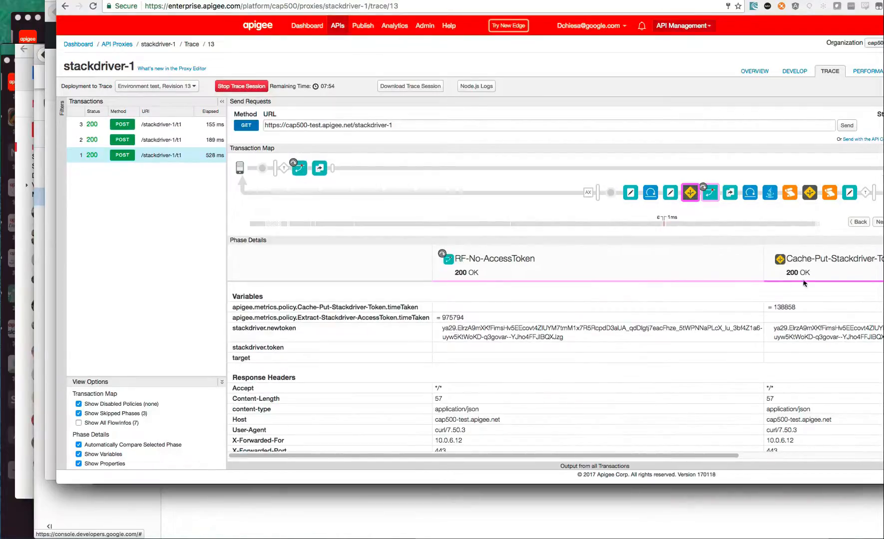
pyautogui.click(669, 192)
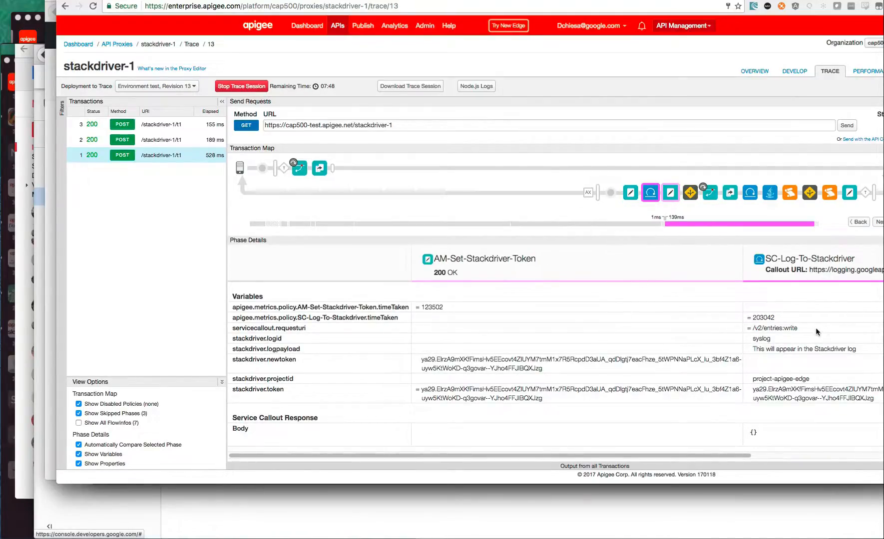
pyautogui.moveTo(801, 327); pyautogui.dragTo(763, 328)
pyautogui.moveTo(856, 348); pyautogui.dragTo(805, 348)
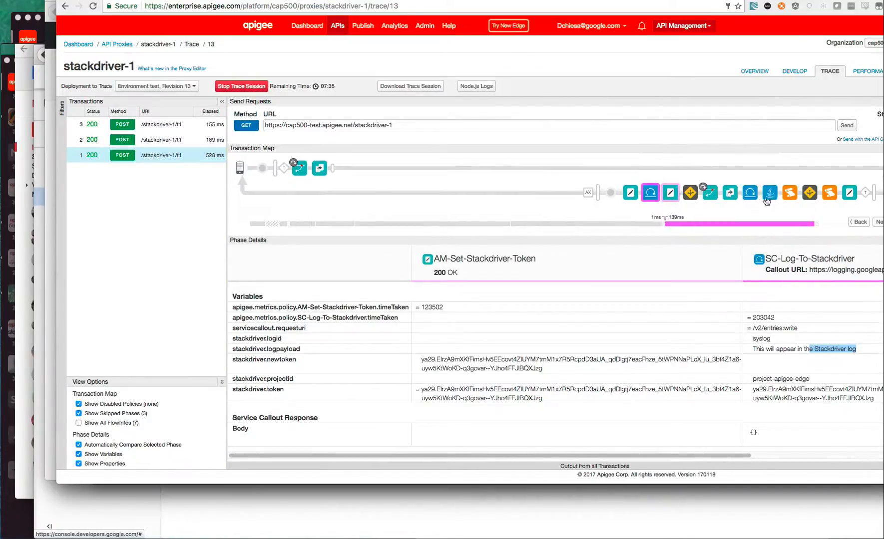
# Revisit the settings, private-key, JWT generation and Stackdriver logging steps of the first request
pyautogui.click(791, 193)
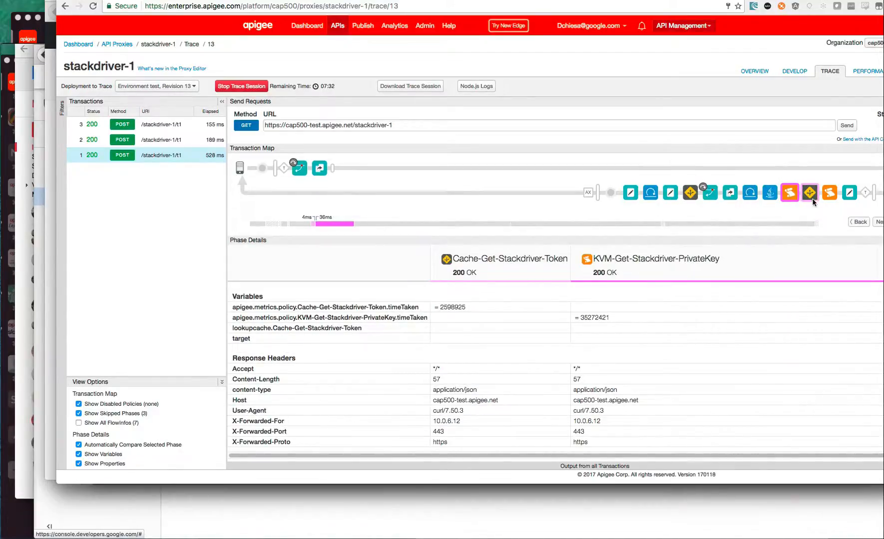
pyautogui.click(809, 193)
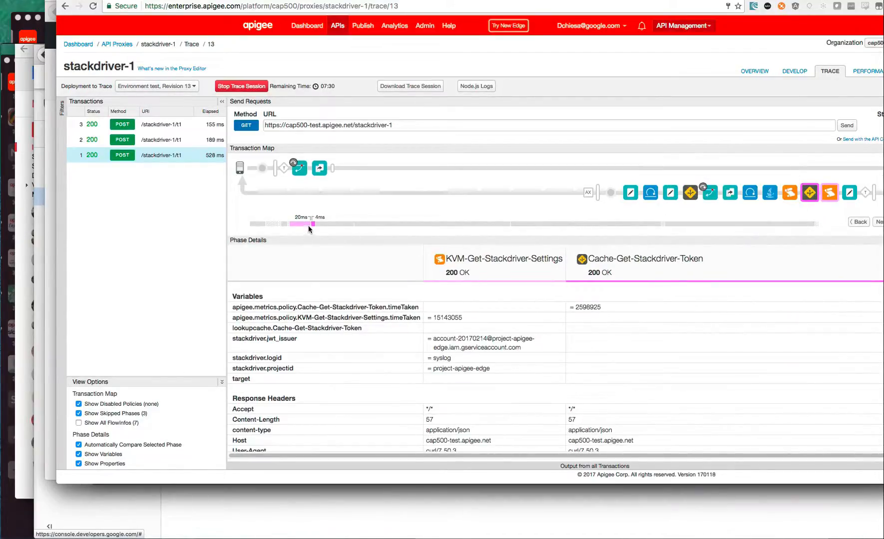
pyautogui.moveTo(314, 224)
pyautogui.click(786, 196)
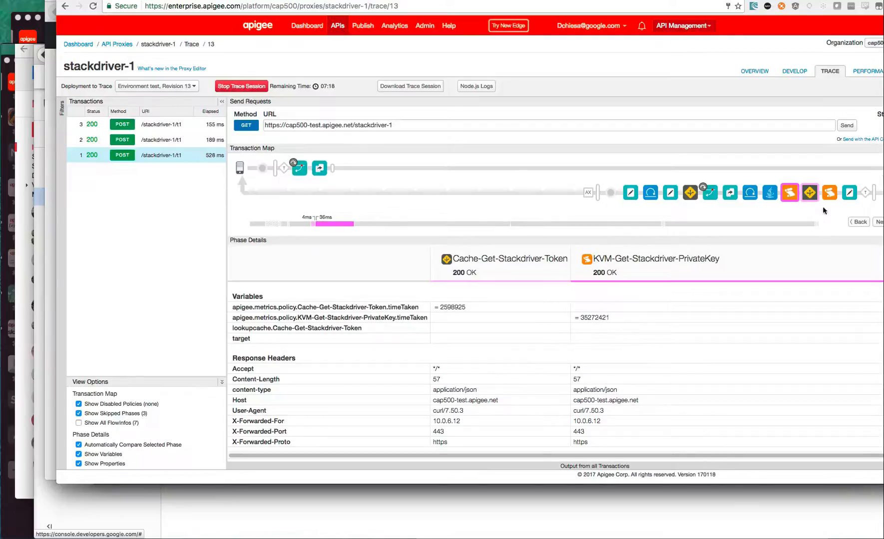
pyautogui.click(771, 195)
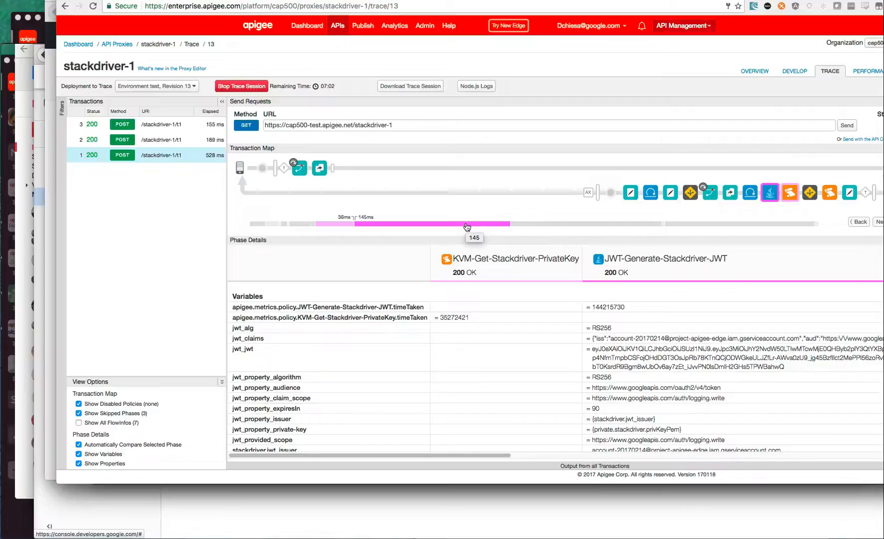
pyautogui.click(749, 194)
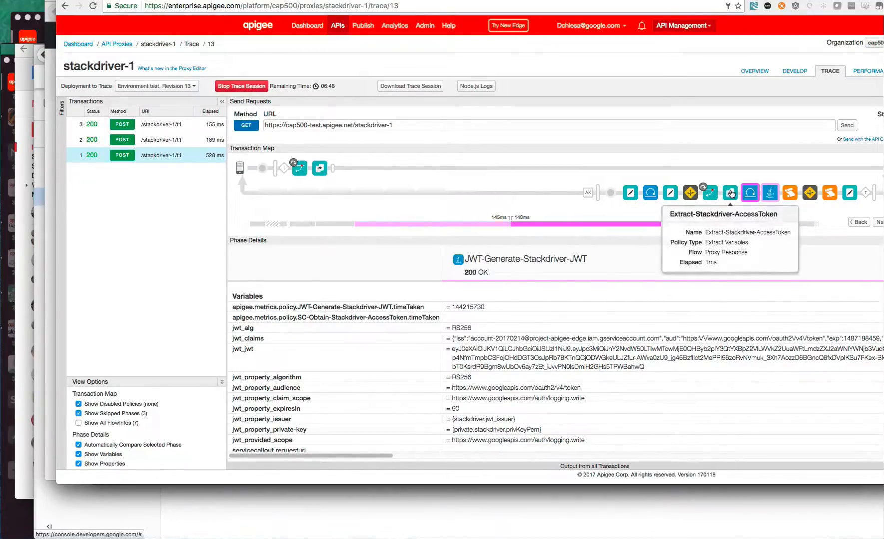
pyautogui.click(651, 192)
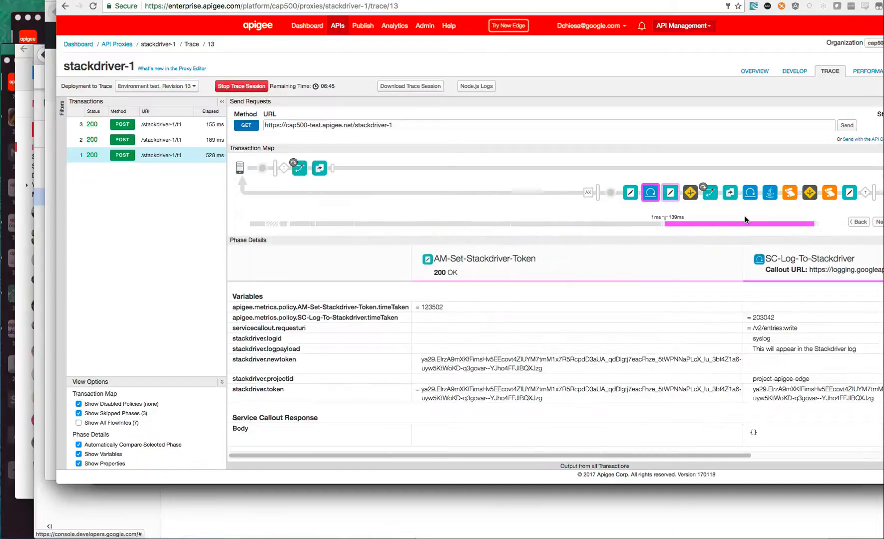
pyautogui.moveTo(676, 223)
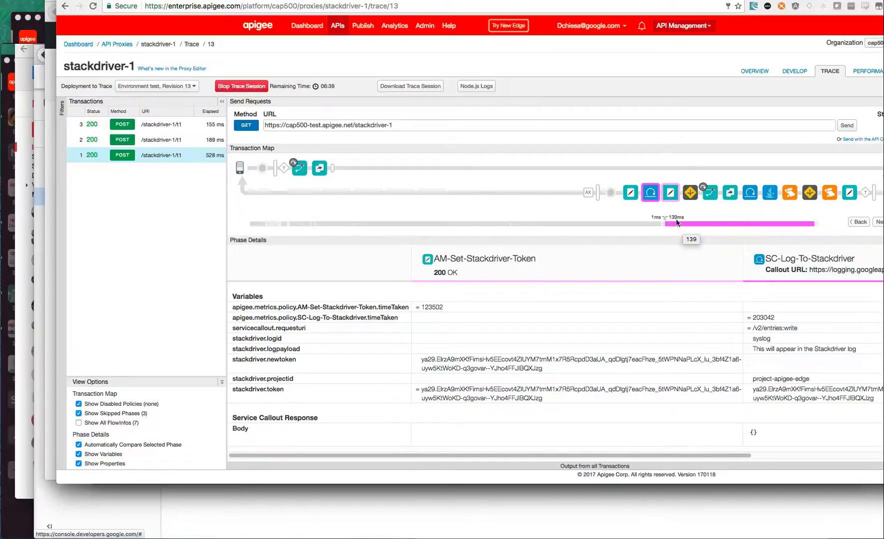
# In transaction 2, inspect the cached stackdriver.token lookup and logging call, then select transaction 3
pyautogui.click(184, 141)
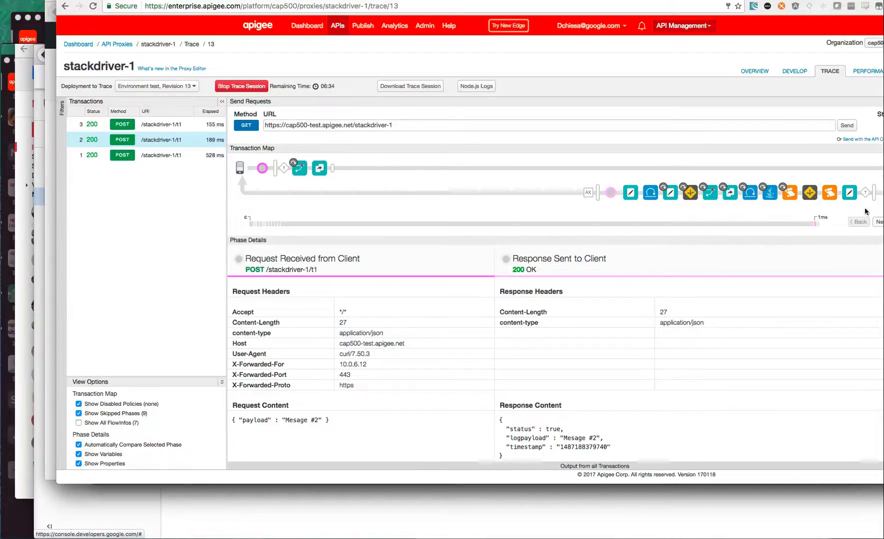
pyautogui.click(810, 194)
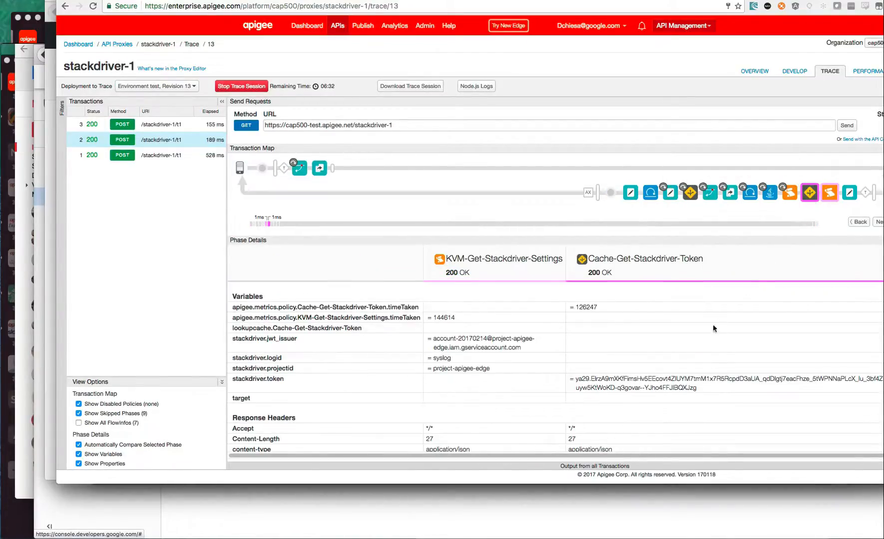
pyautogui.tripleClick(654, 378)
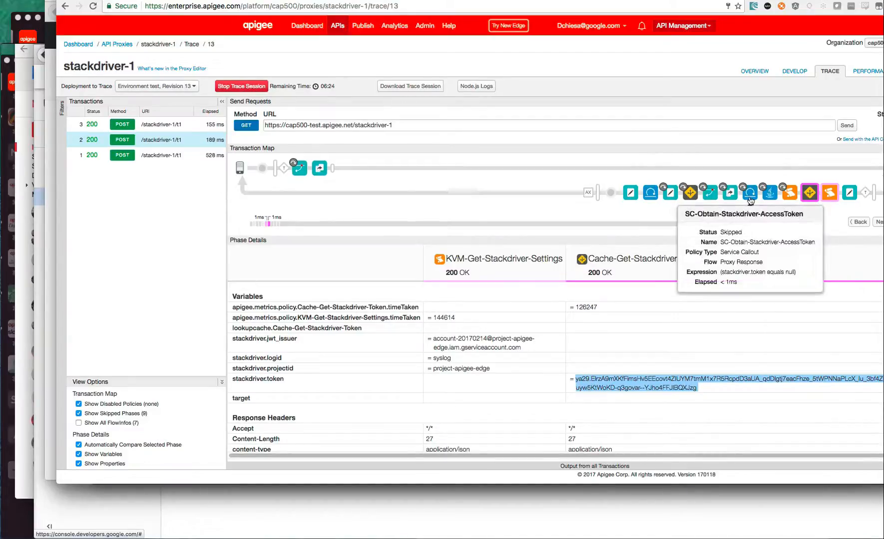
pyautogui.click(651, 193)
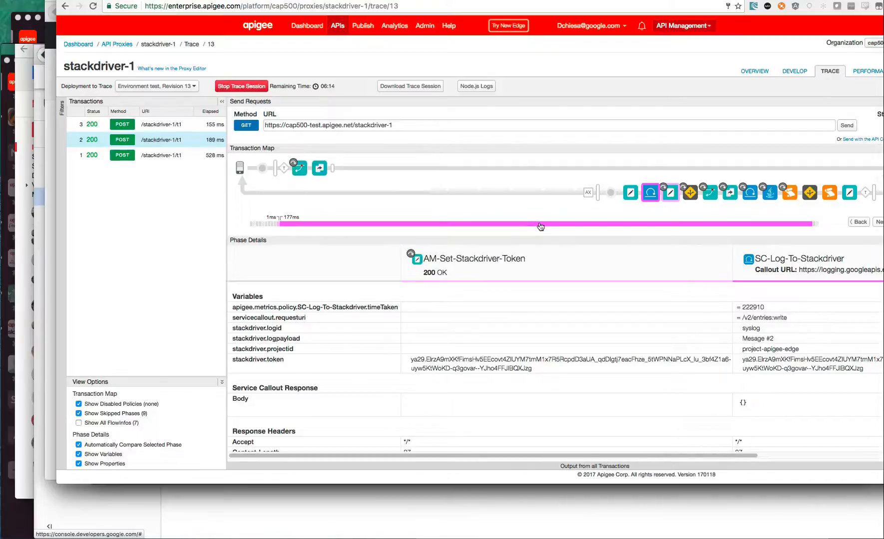
pyautogui.moveTo(545, 224)
pyautogui.click(197, 130)
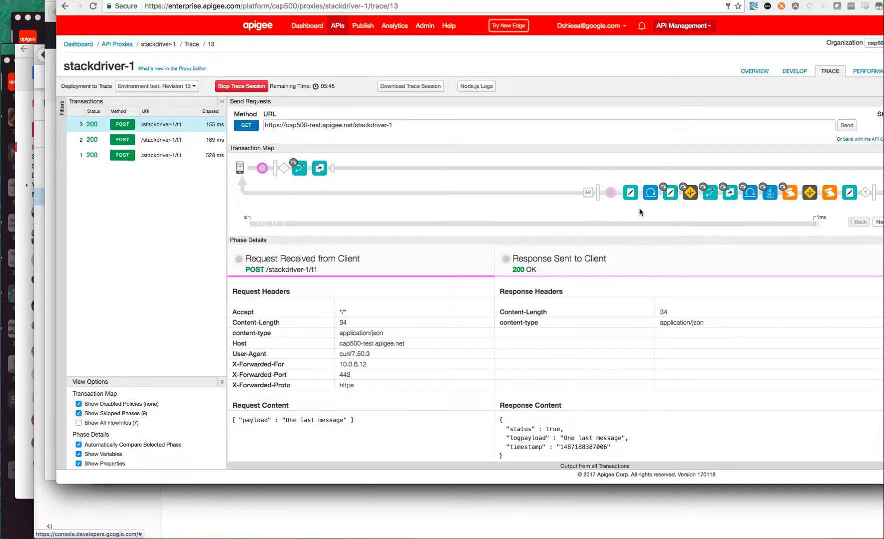
# Bring up the Stackdriver Logging page and load the newest log entries
pyautogui.press('super+Tab')
pyautogui.press('Tab')
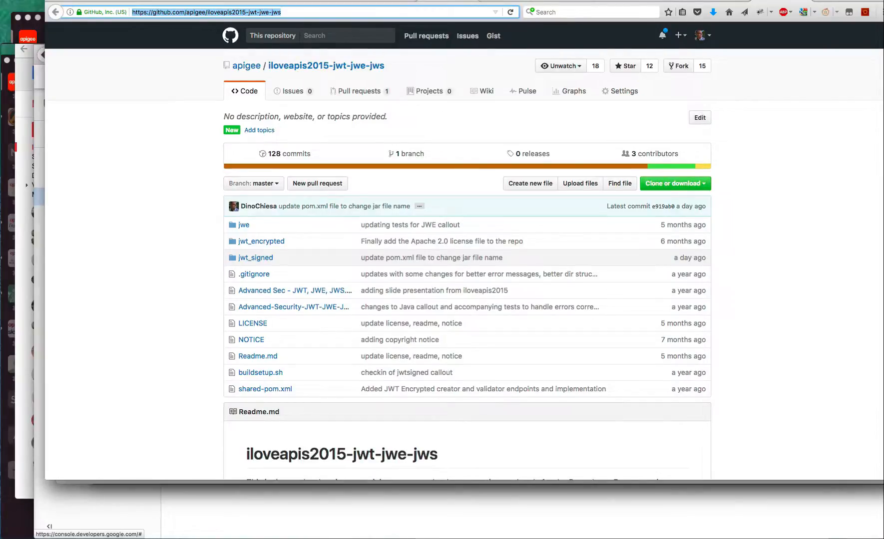
pyautogui.hotkey('ctrl', 'Tab')
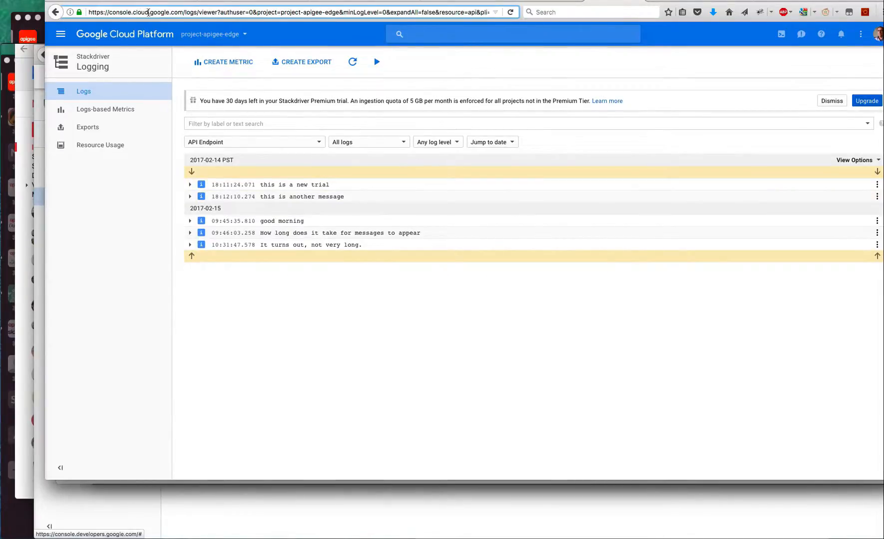
pyautogui.click(353, 62)
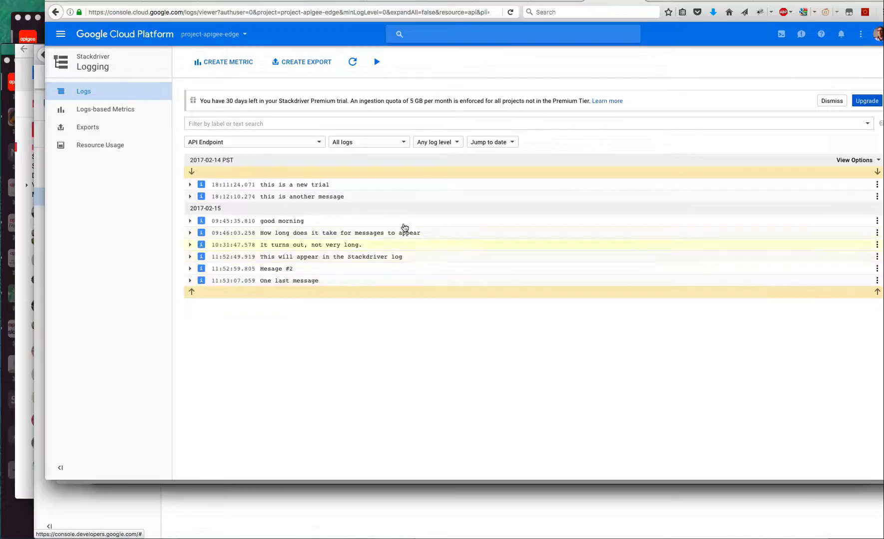
# Inspect the 'Mesage #2' and 'One last message' entries, then return to the Apigee trace window
pyautogui.click(193, 270)
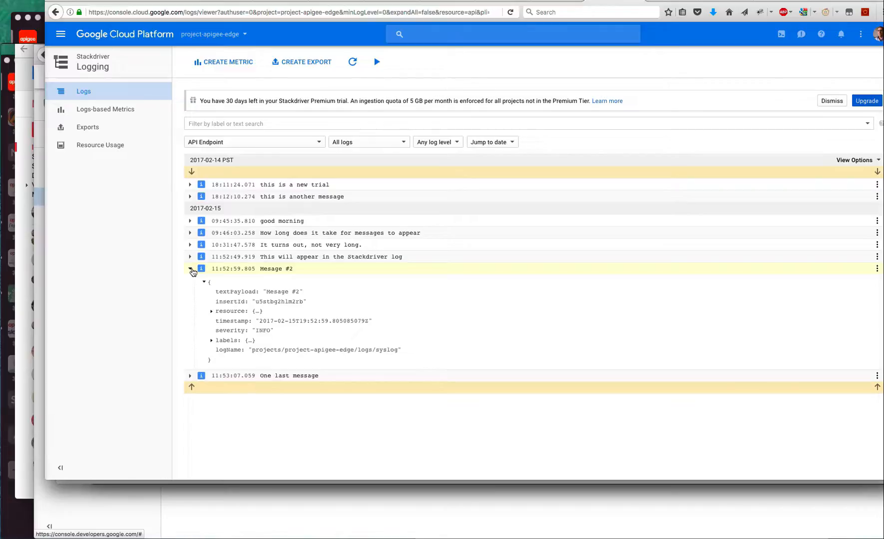
pyautogui.click(193, 270)
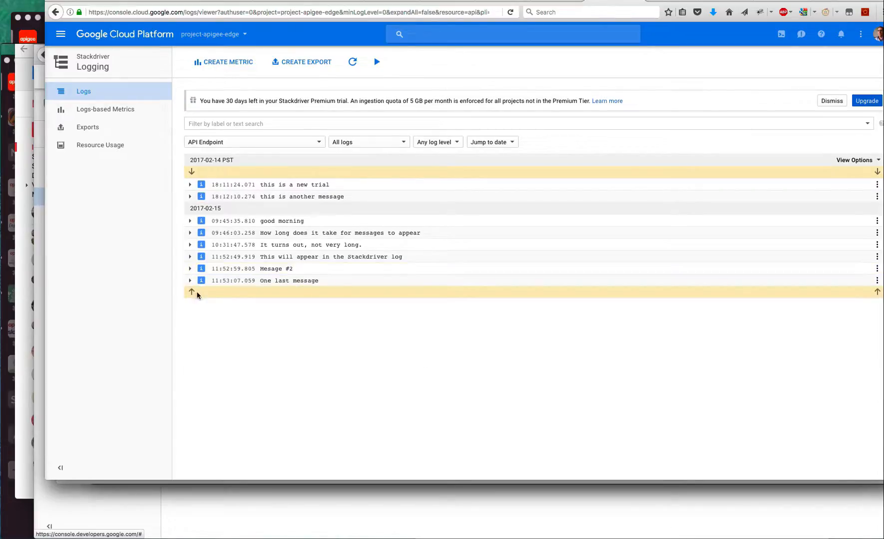
pyautogui.click(190, 280)
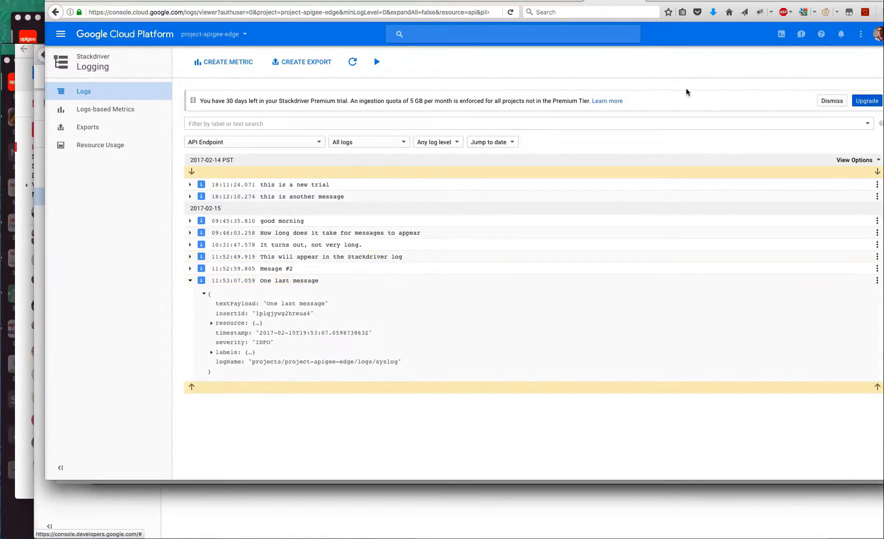
pyautogui.press('super+Tab')
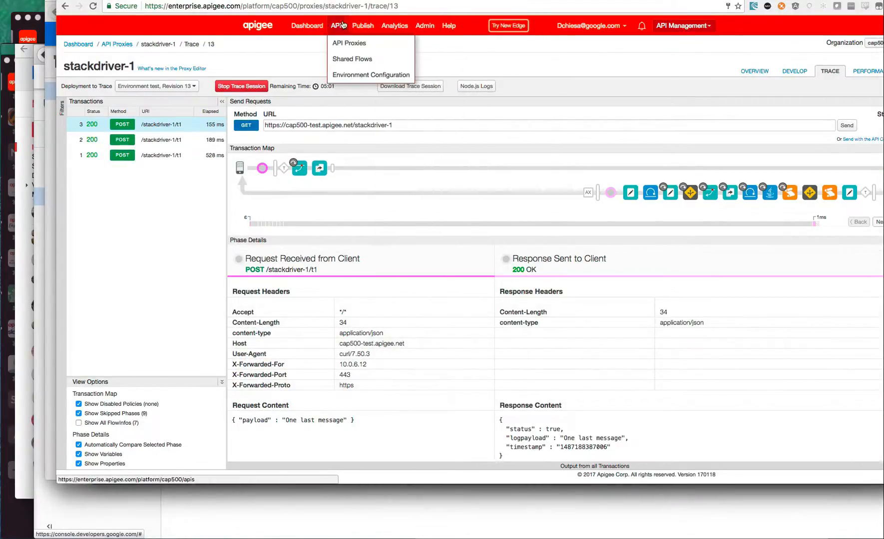
# In the test environment's Key Value Maps, review secrets1's masked private key value
pyautogui.click(352, 74)
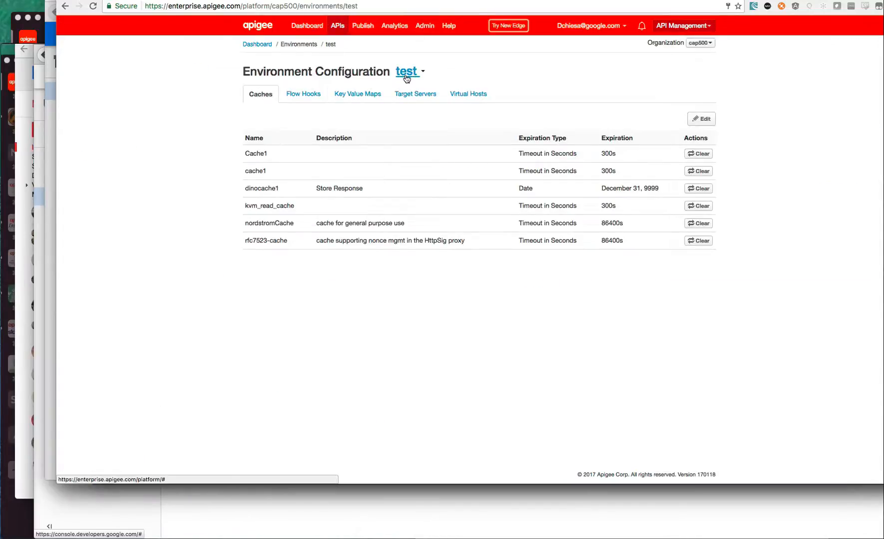
pyautogui.click(355, 96)
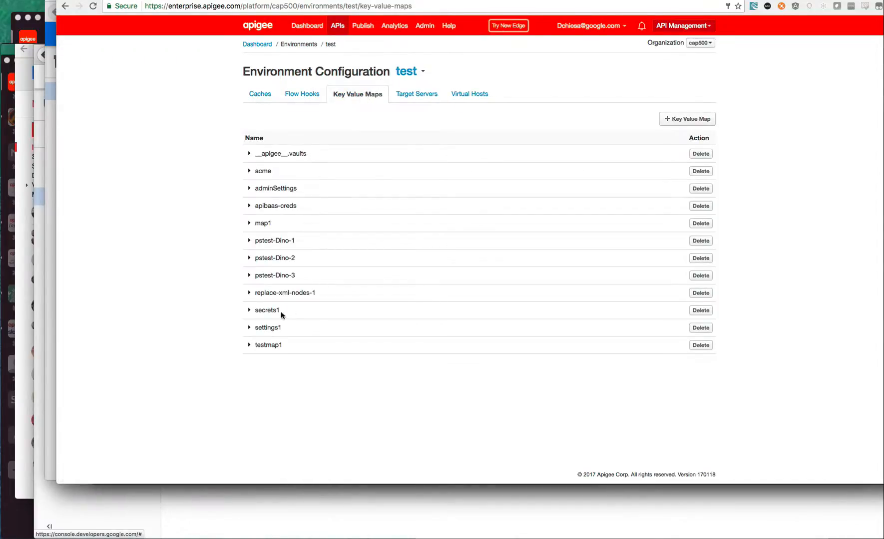
pyautogui.click(250, 310)
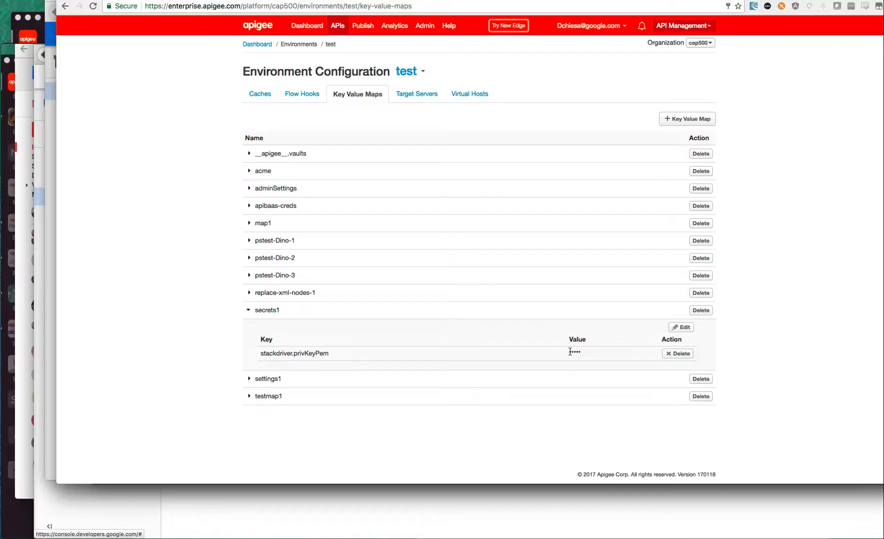
pyautogui.moveTo(570, 353); pyautogui.dragTo(584, 353)
pyautogui.click(248, 310)
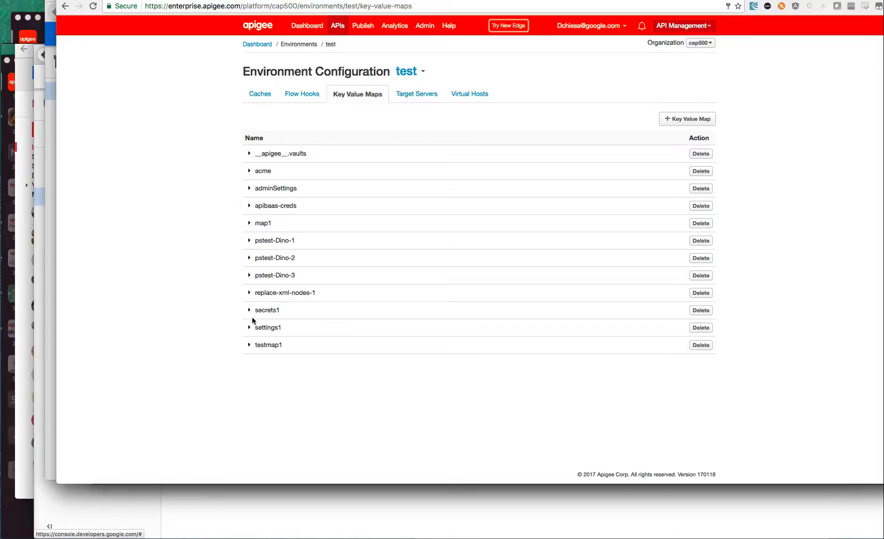
# Review settings1's syslog log id and project id values
pyautogui.click(250, 328)
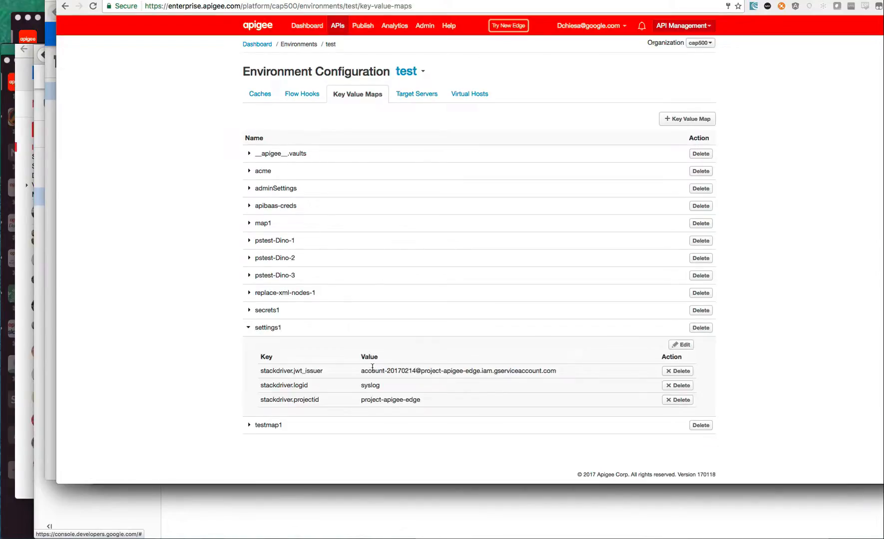
pyautogui.moveTo(372, 371); pyautogui.dragTo(502, 371)
pyautogui.click(370, 385)
pyautogui.doubleClick(370, 385)
pyautogui.moveTo(364, 400); pyautogui.dragTo(452, 398)
pyautogui.click(404, 351)
# Re-expand settings1 to highlight the service account issuer, then reopen secrets1
pyautogui.click(249, 327)
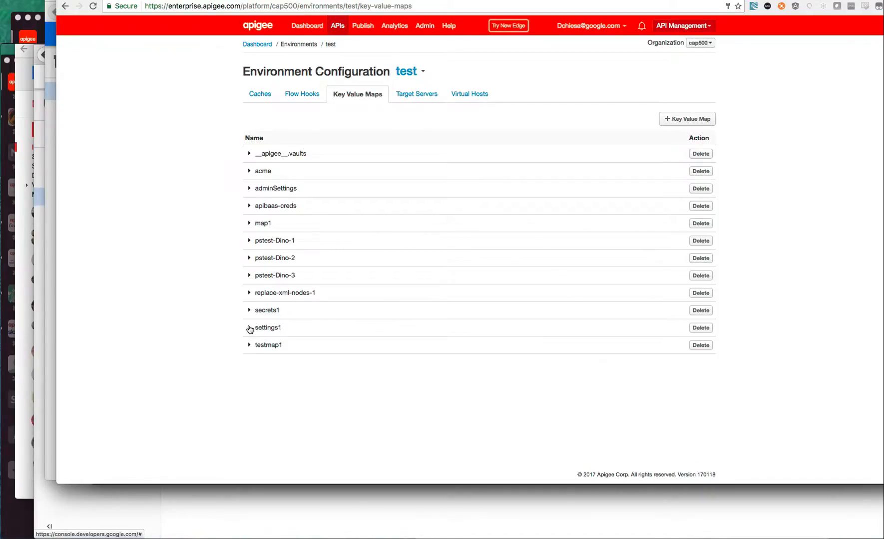
pyautogui.click(249, 329)
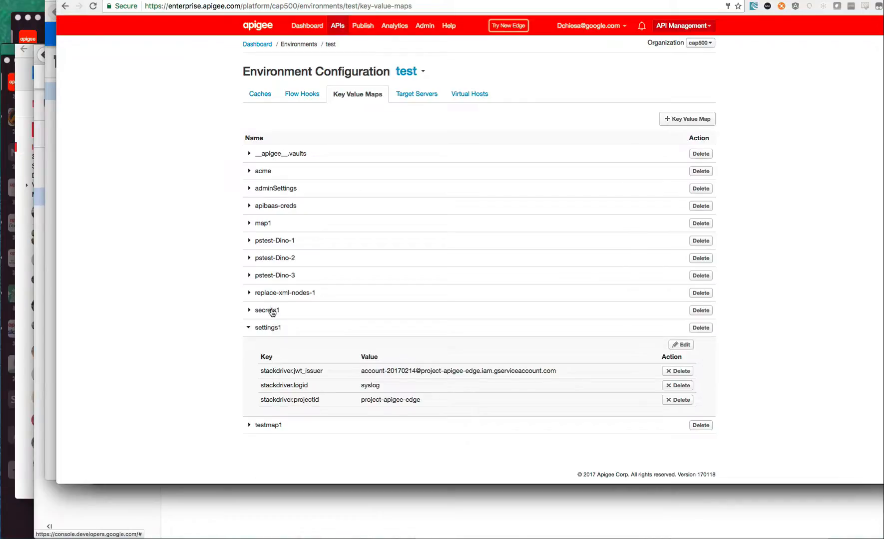
pyautogui.moveTo(361, 371); pyautogui.dragTo(557, 376)
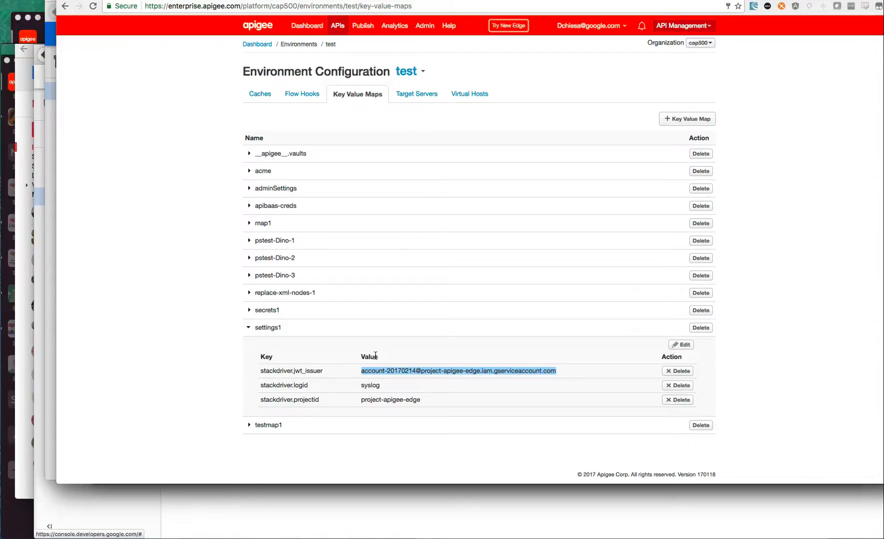
pyautogui.click(249, 310)
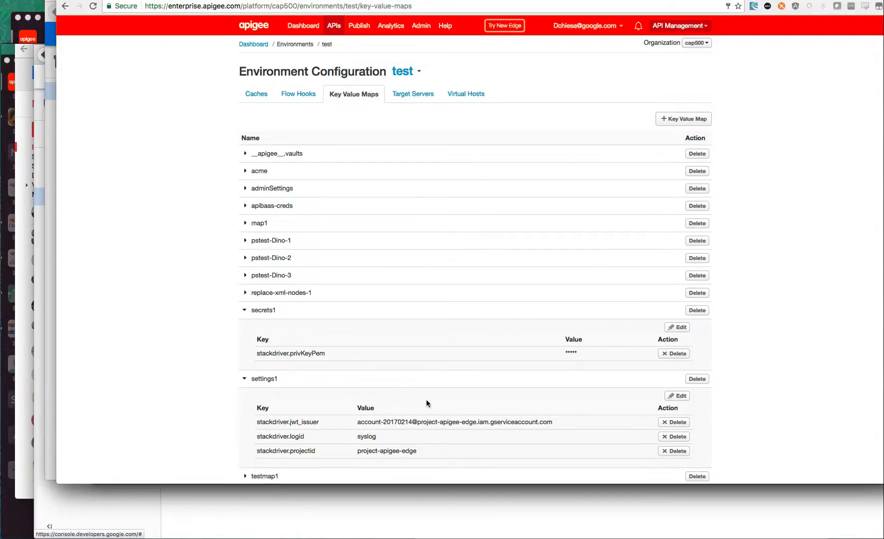
pyautogui.scroll(-1, 433, 419)
pyautogui.scroll(-1, 433, 420)
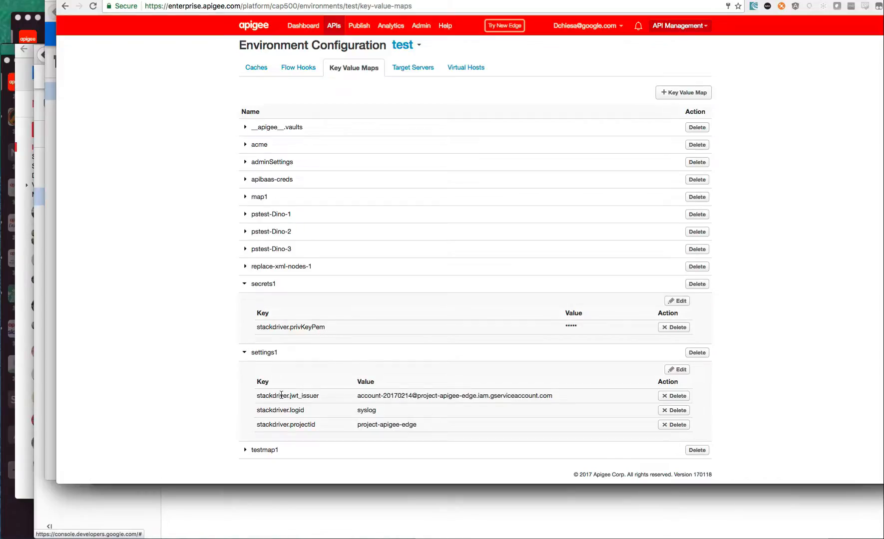
pyautogui.moveTo(281, 395); pyautogui.dragTo(388, 396)
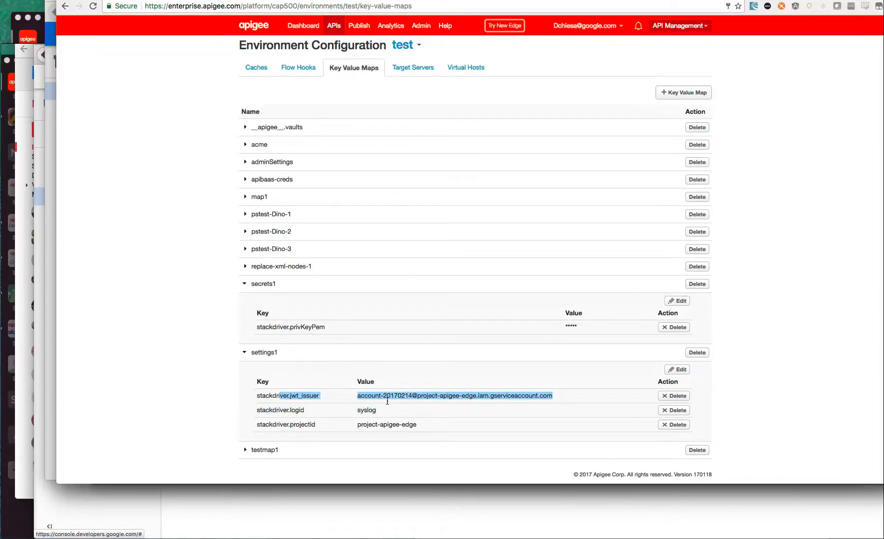
pyautogui.click(388, 395)
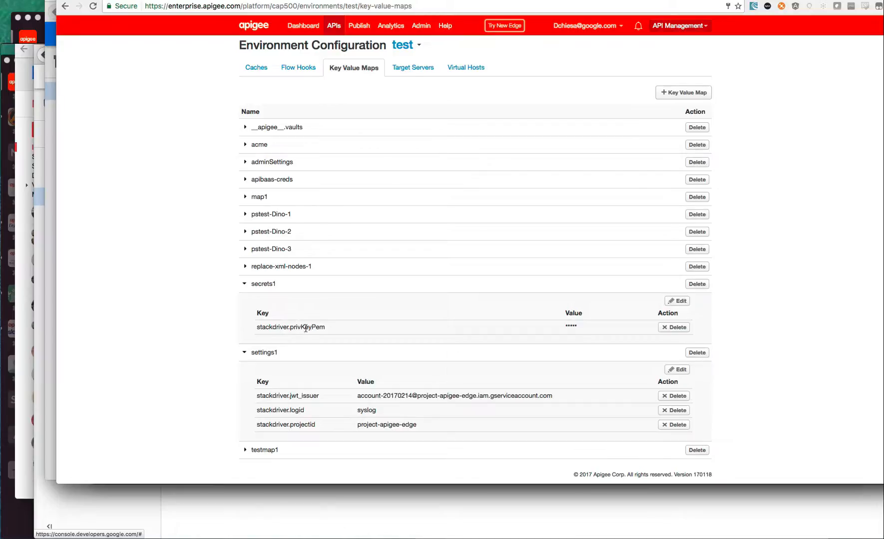
pyautogui.moveTo(312, 327); pyautogui.dragTo(262, 328)
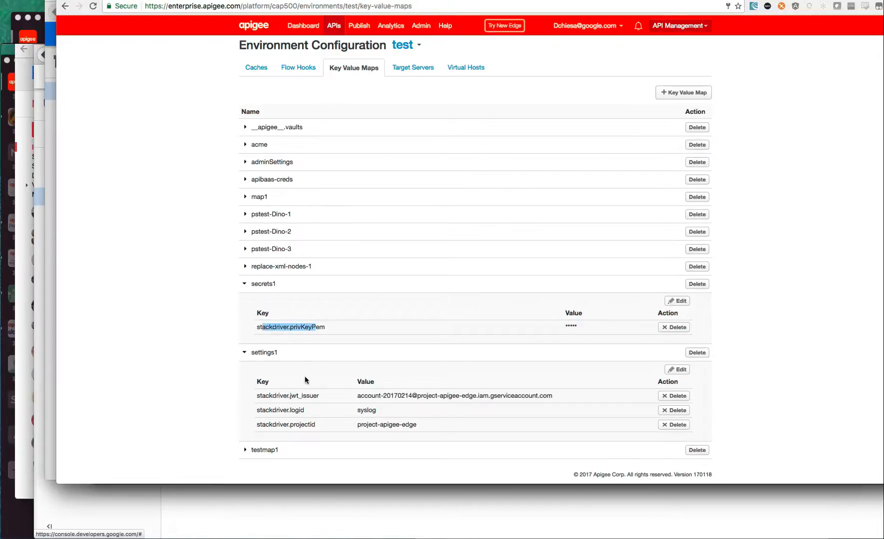
pyautogui.moveTo(261, 395); pyautogui.dragTo(303, 395)
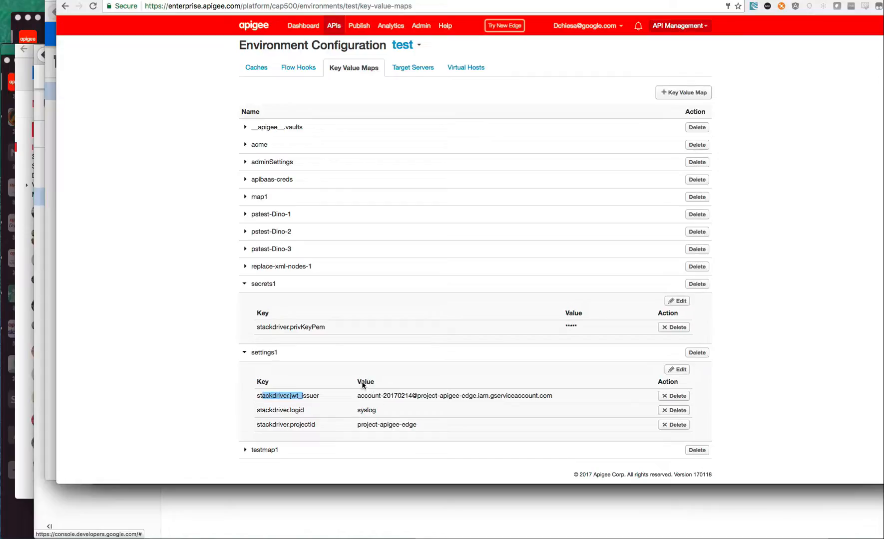
pyautogui.moveTo(265, 396); pyautogui.dragTo(314, 396)
pyautogui.doubleClick(298, 327)
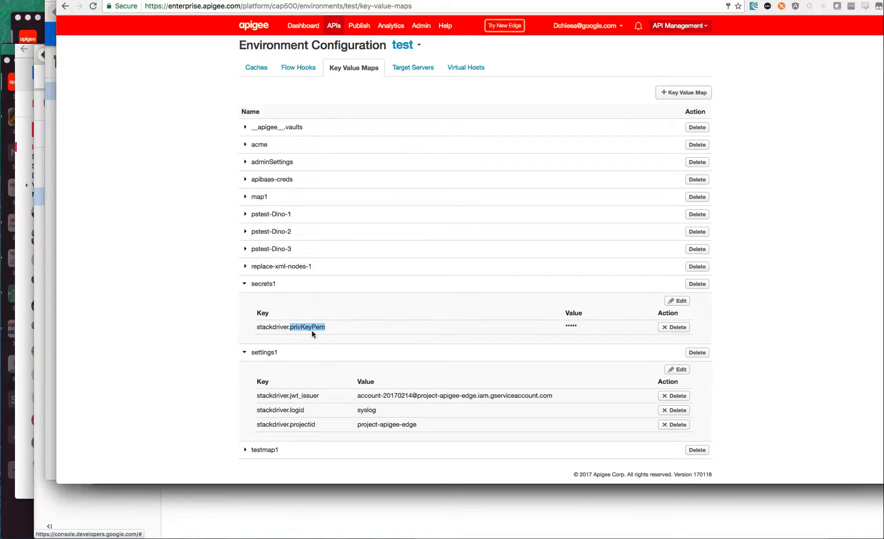
pyautogui.moveTo(263, 327); pyautogui.dragTo(312, 327)
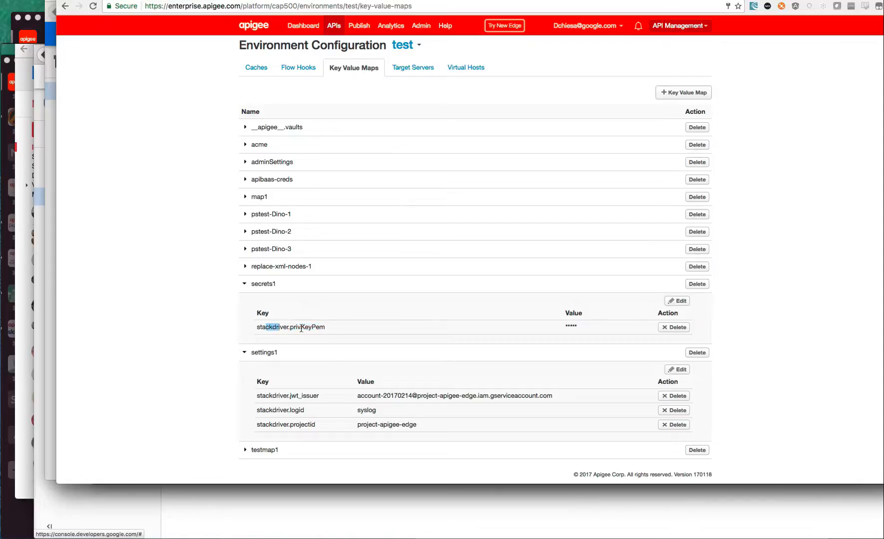